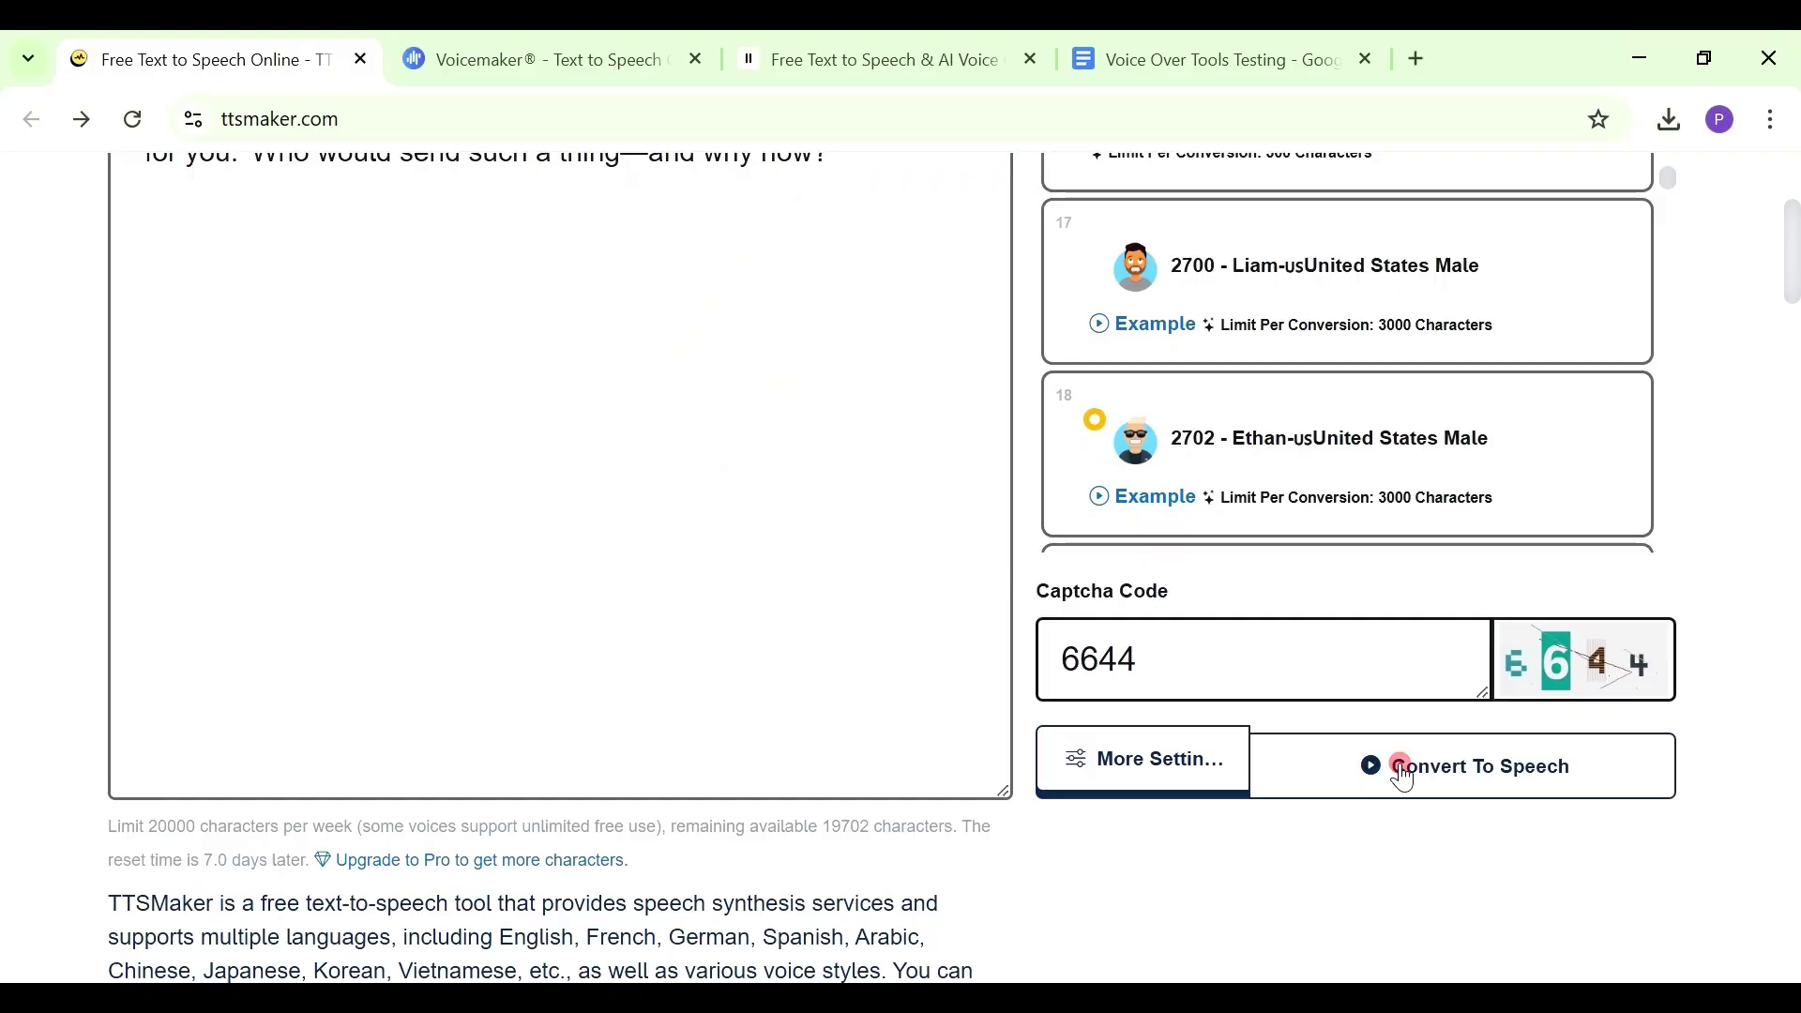
Convert the mystery letter passage with the 2702 Ethan voice and replay the clip from the start
left_click(1398, 765)
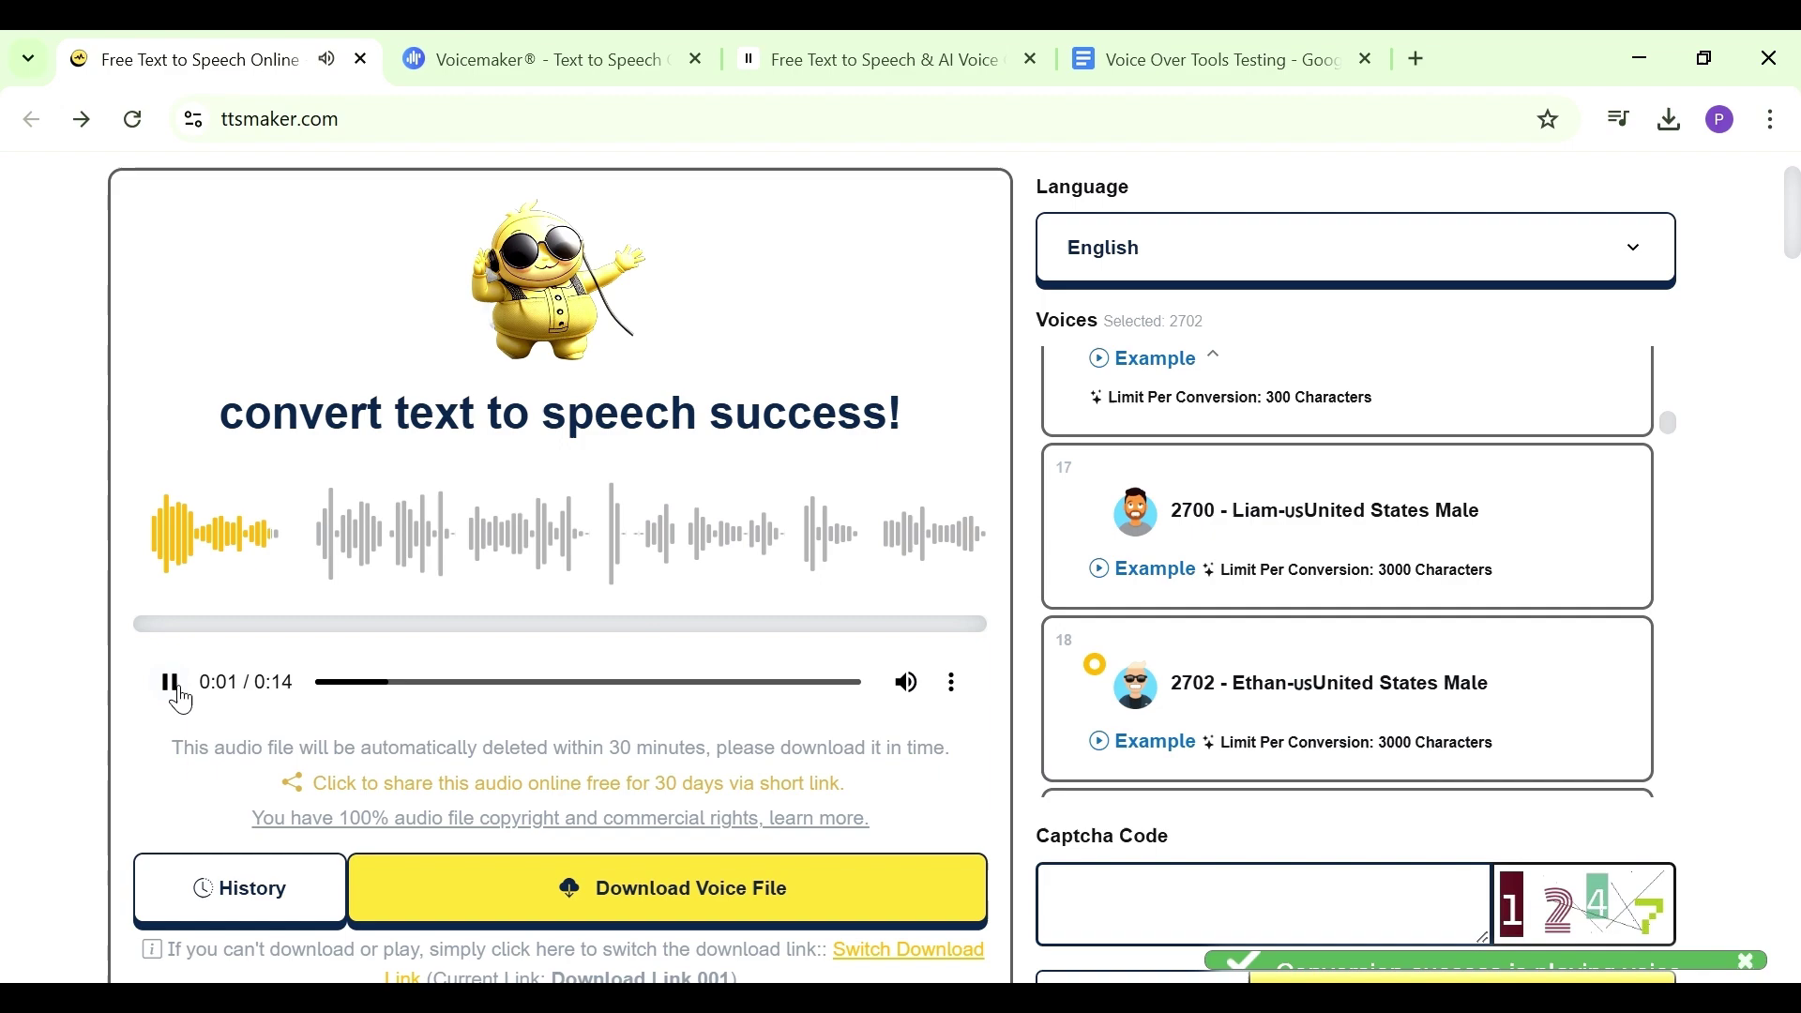
left_click(177, 691)
left_click_drag(430, 700, 315, 682)
left_click(174, 691)
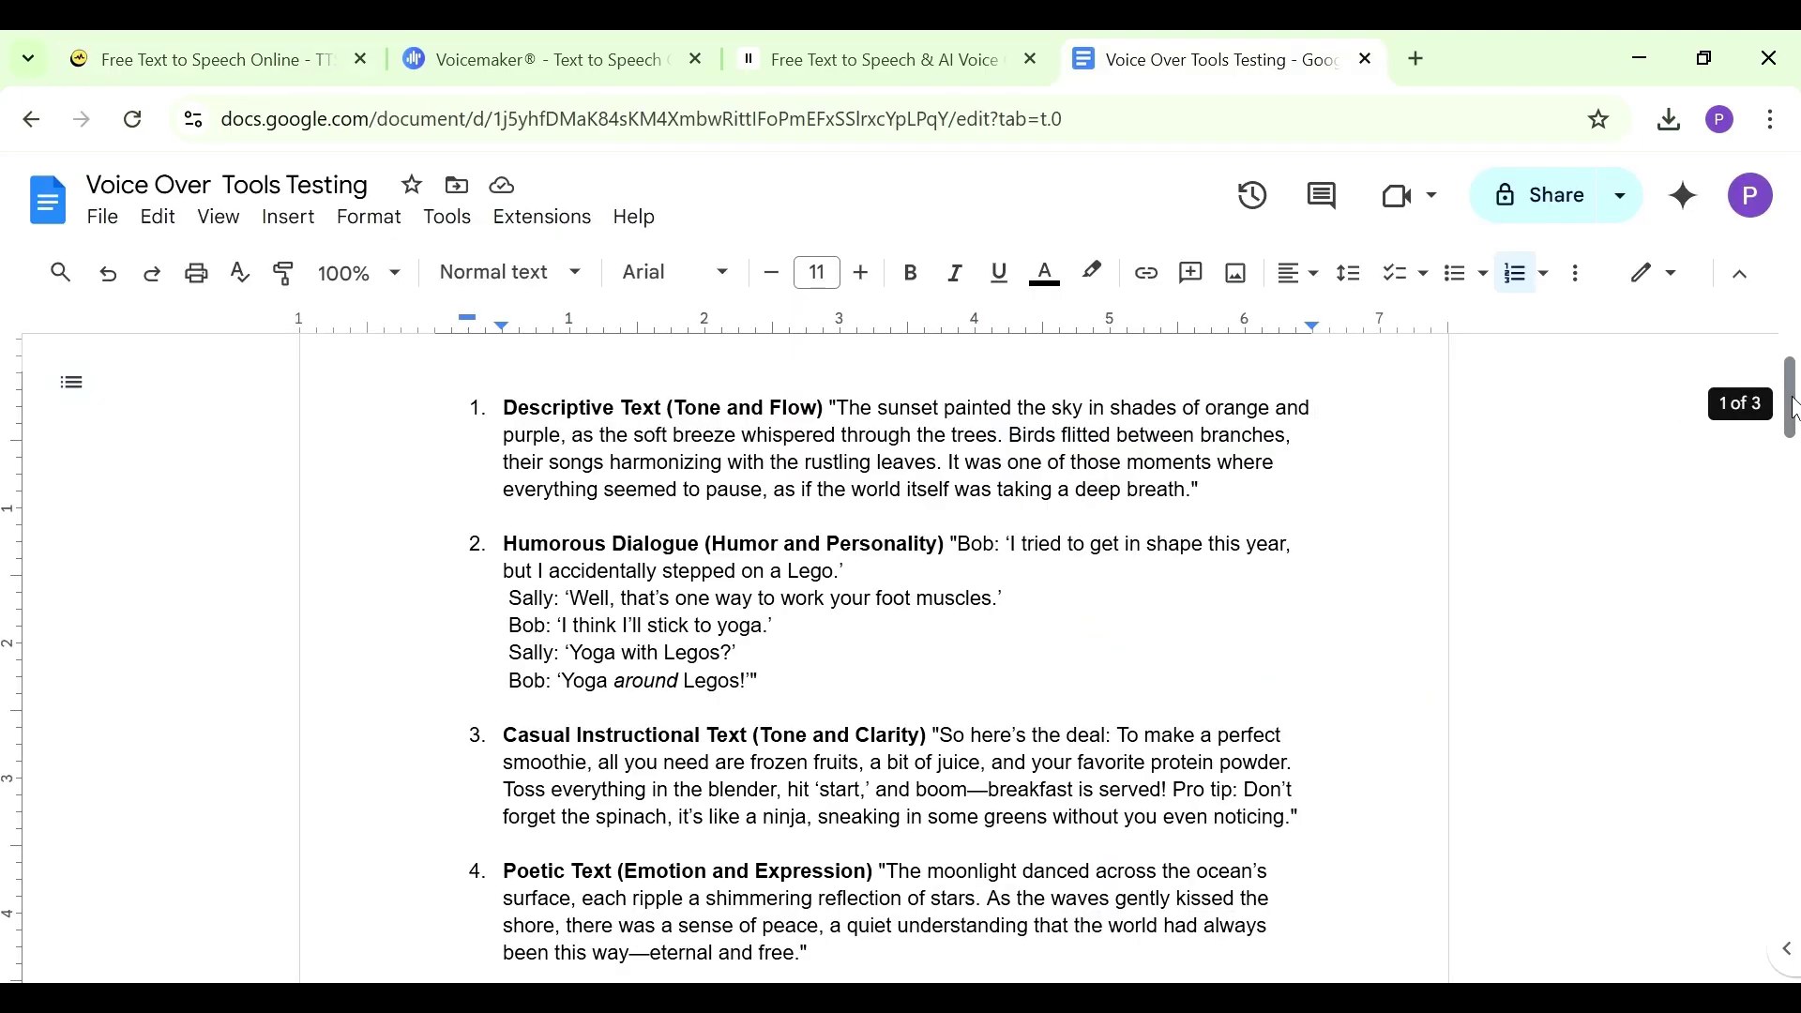
Copy item 7's quoted mystery-letter passage from the Docs script and return to TTSMaker
left_click_drag(1792, 408, 1787, 486)
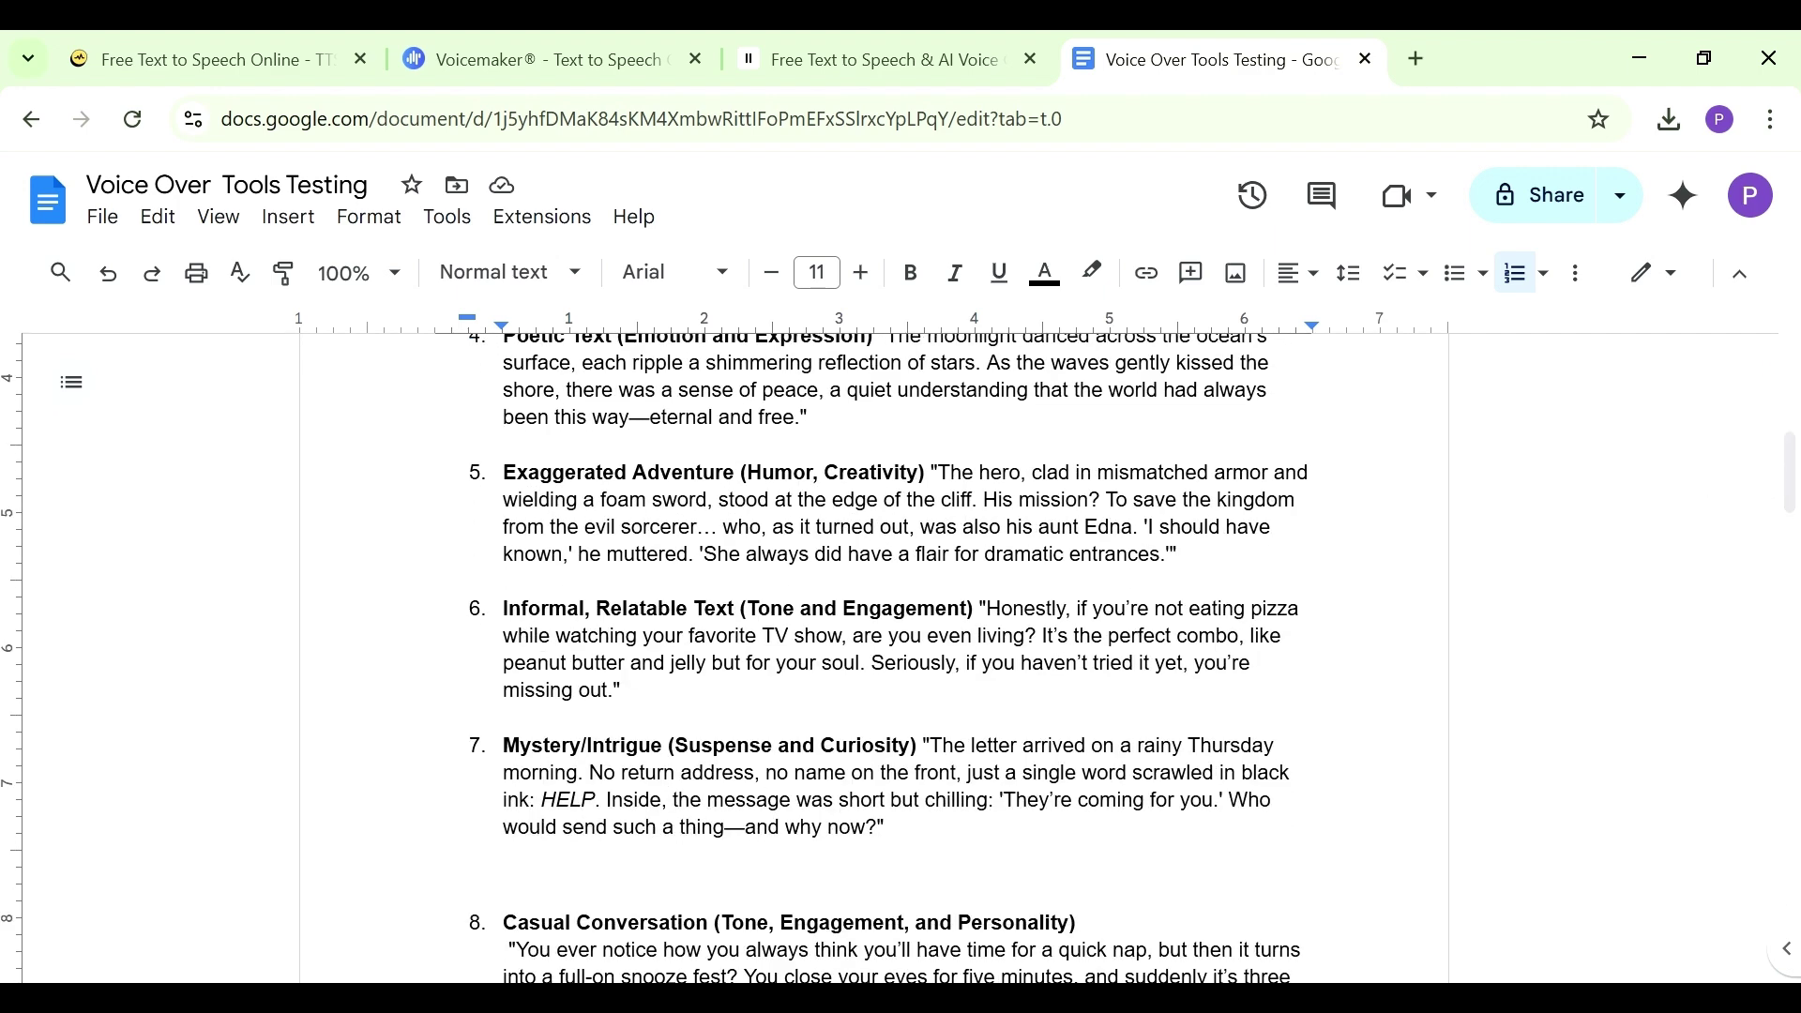
left_click_drag(928, 745, 826, 844)
right_click(825, 827)
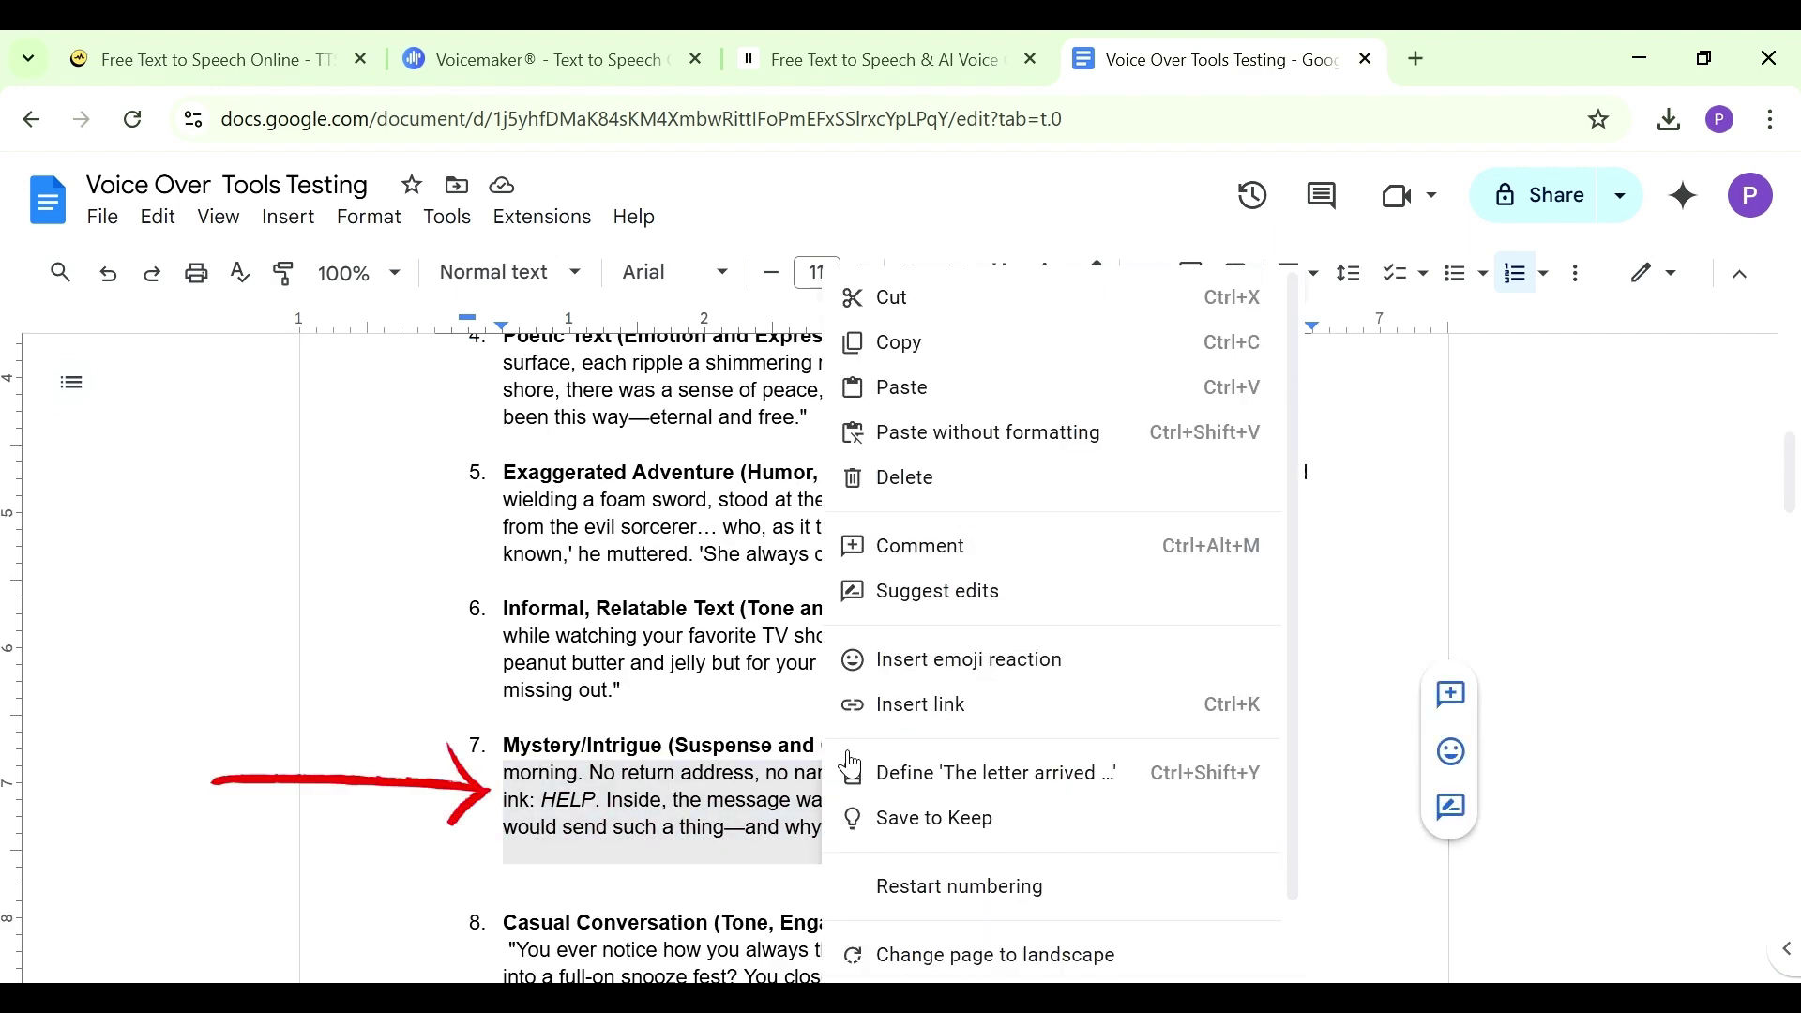
left_click(893, 349)
left_click(269, 61)
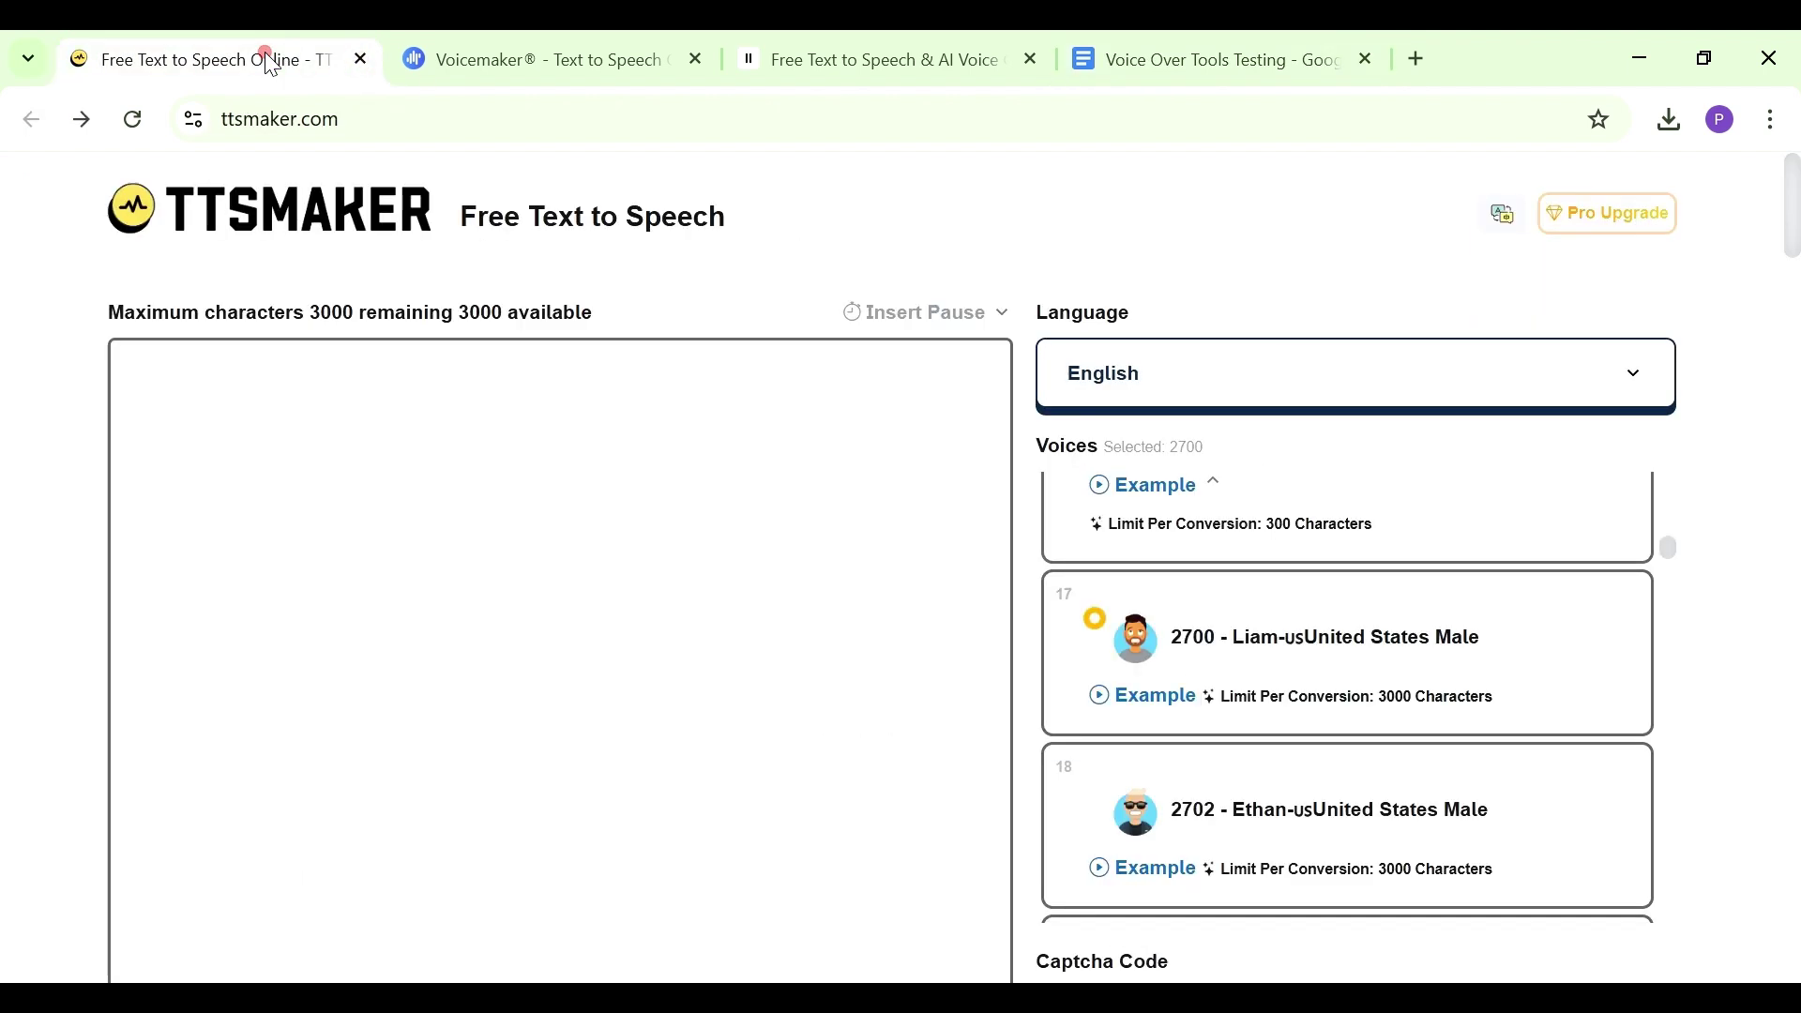
Paste the letter passage into TTSMaker's text box and keep English as the language
left_click(415, 560)
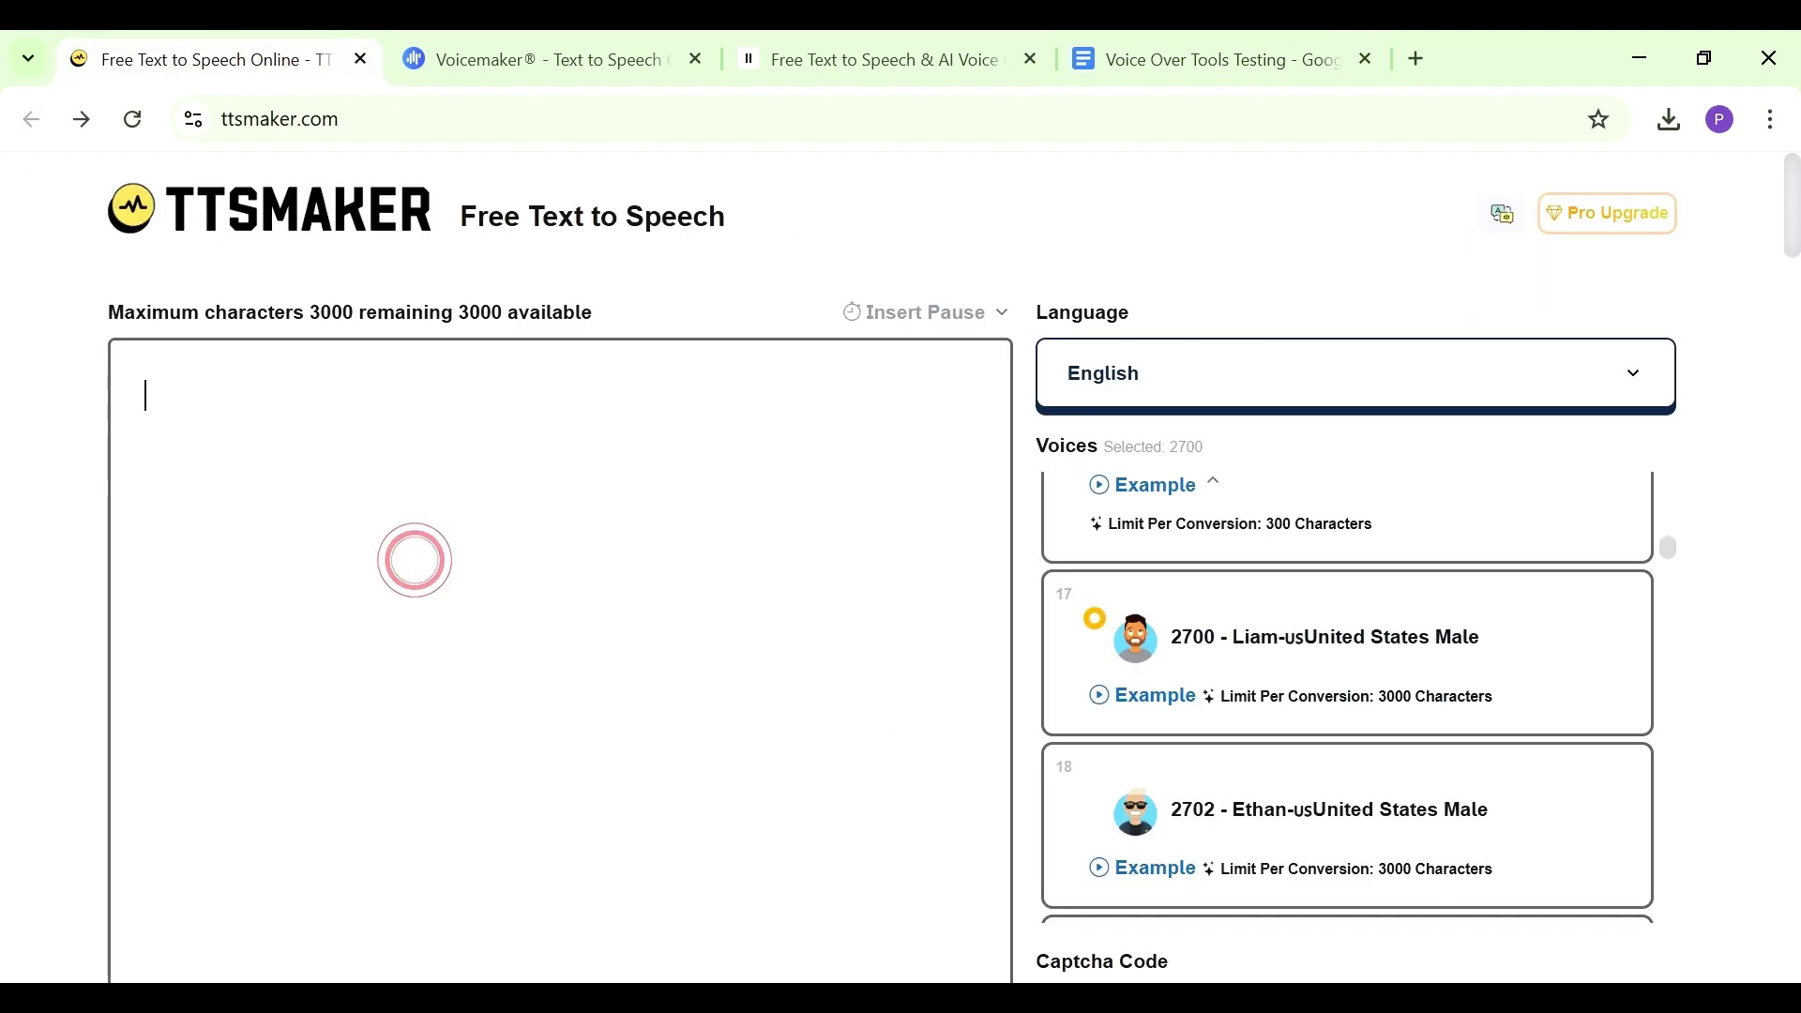
key("ctrl+v")
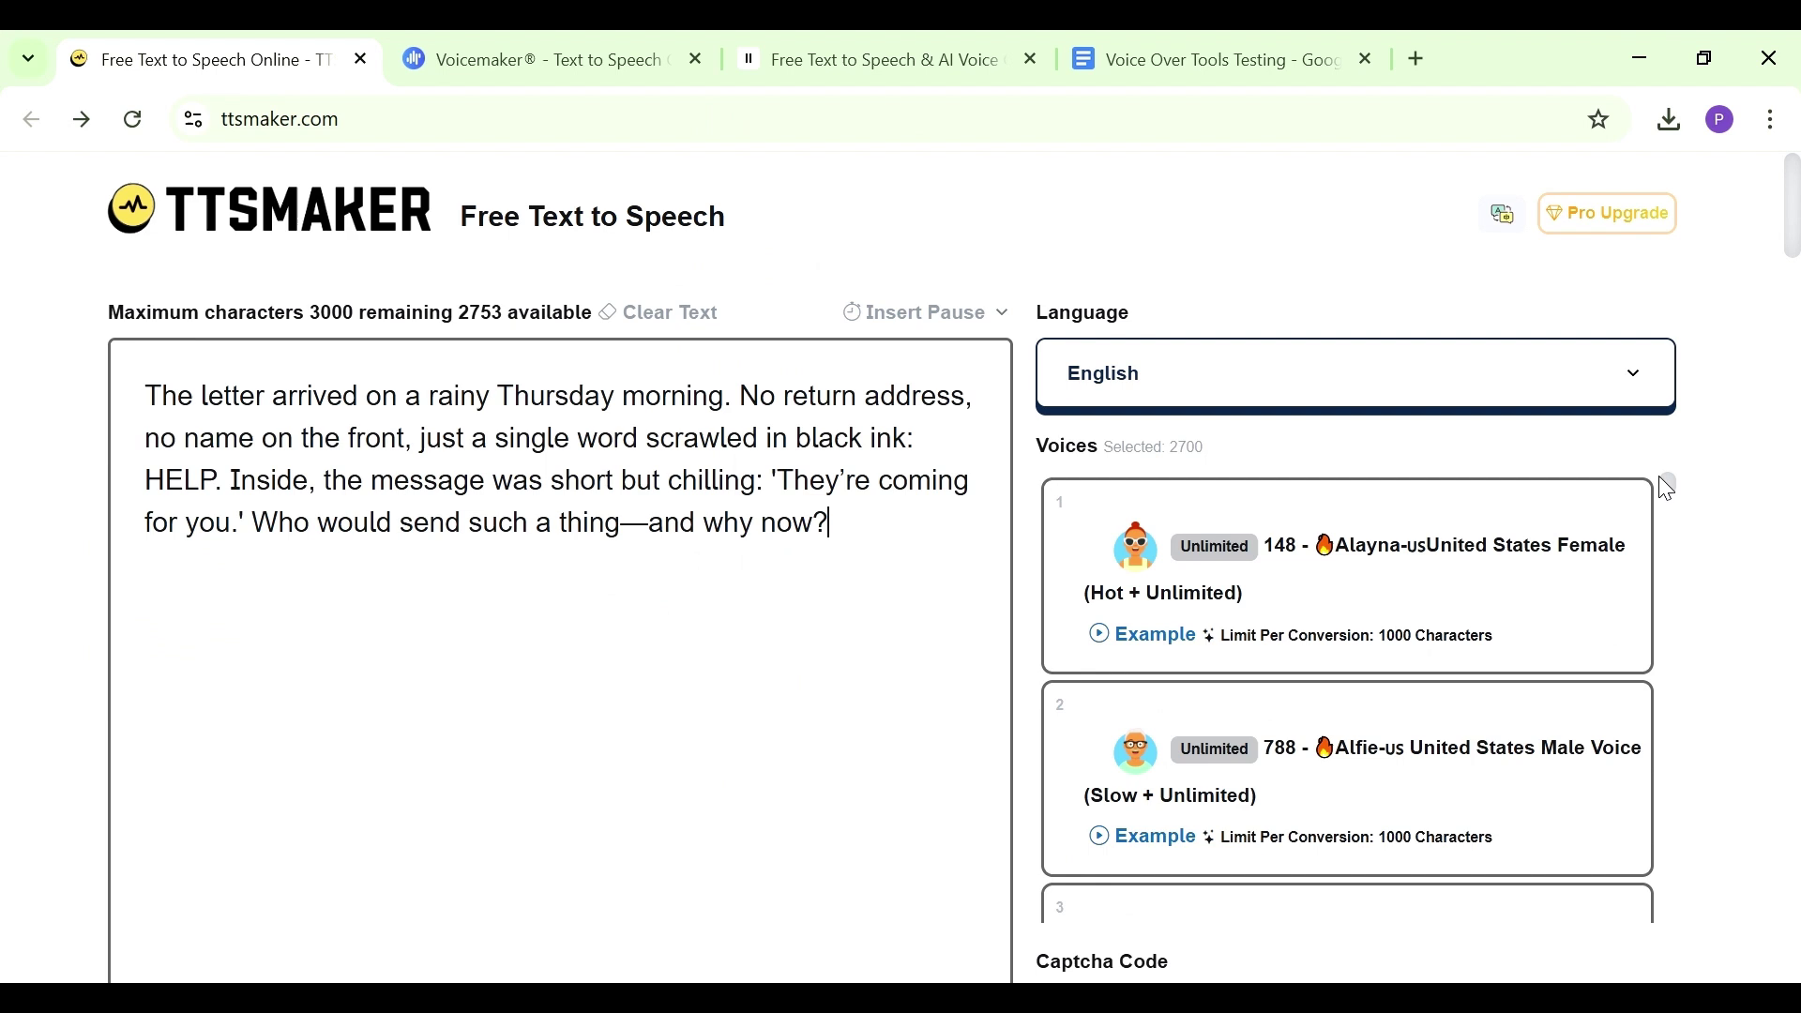
left_click(1632, 380)
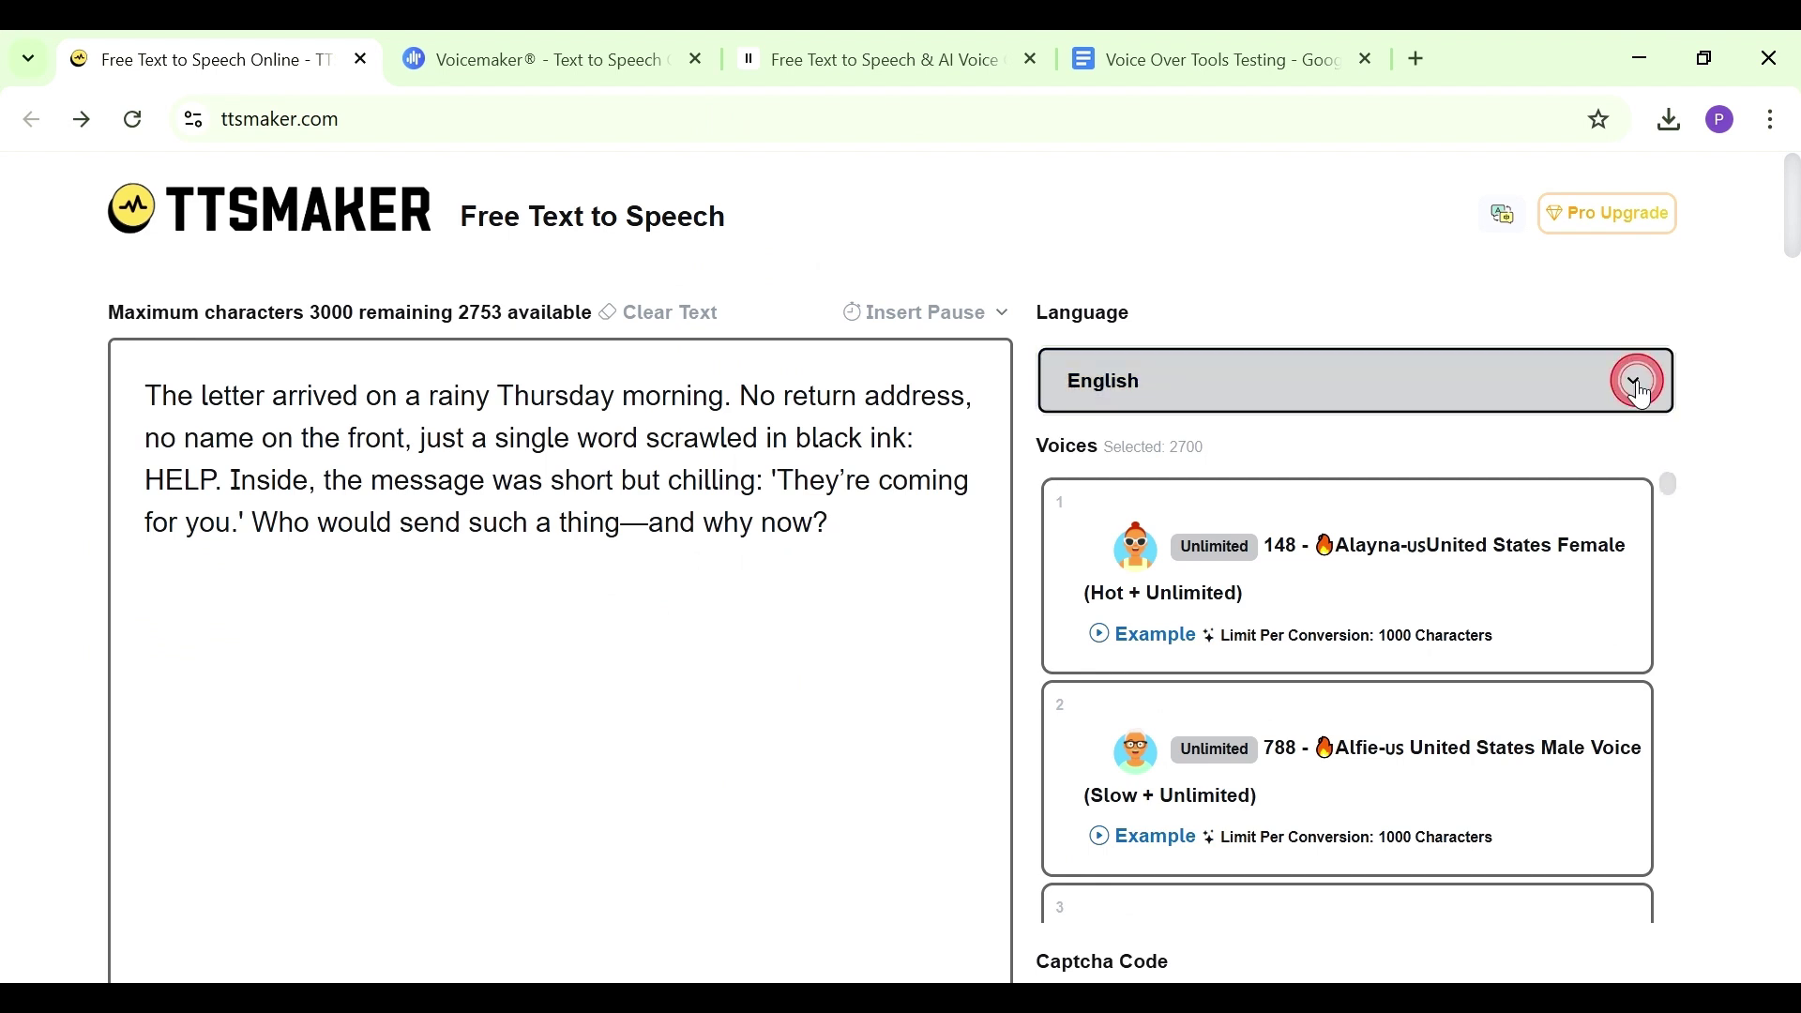
mouse_move(1655, 503)
left_mouse_down()
mouse_move(1669, 647)
mouse_move(1665, 483)
left_mouse_up()
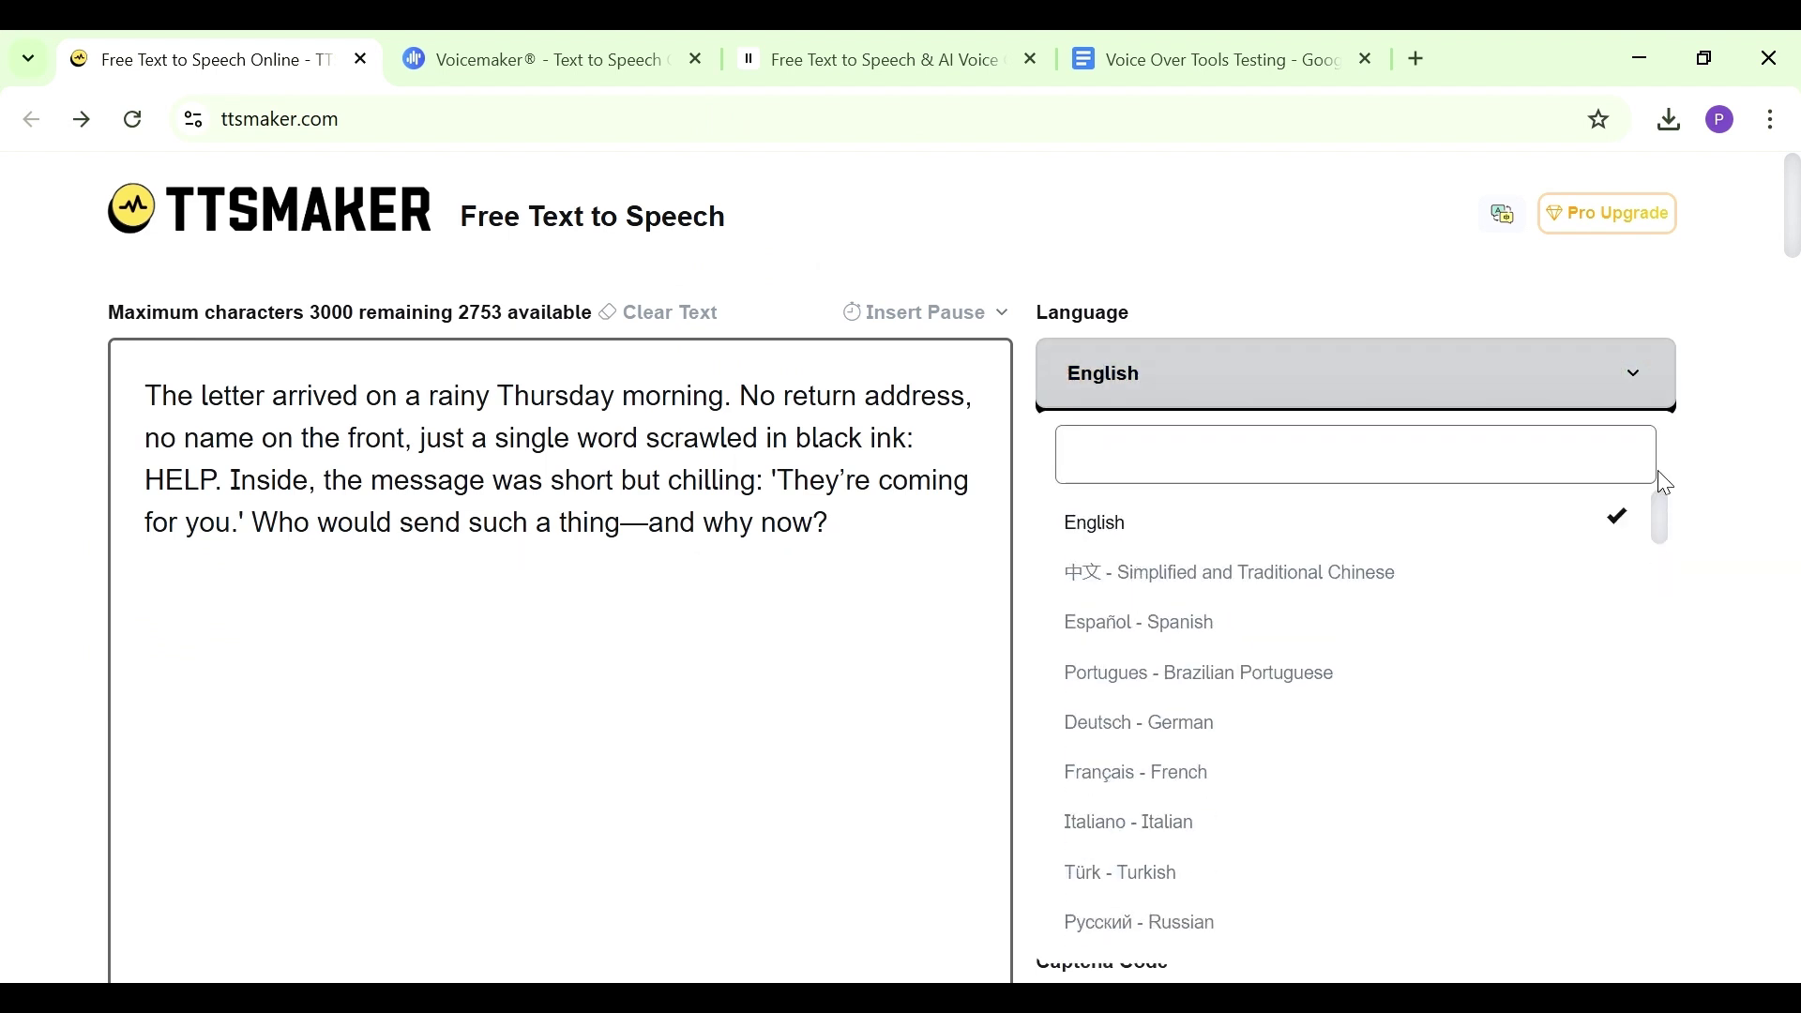
left_click(1275, 544)
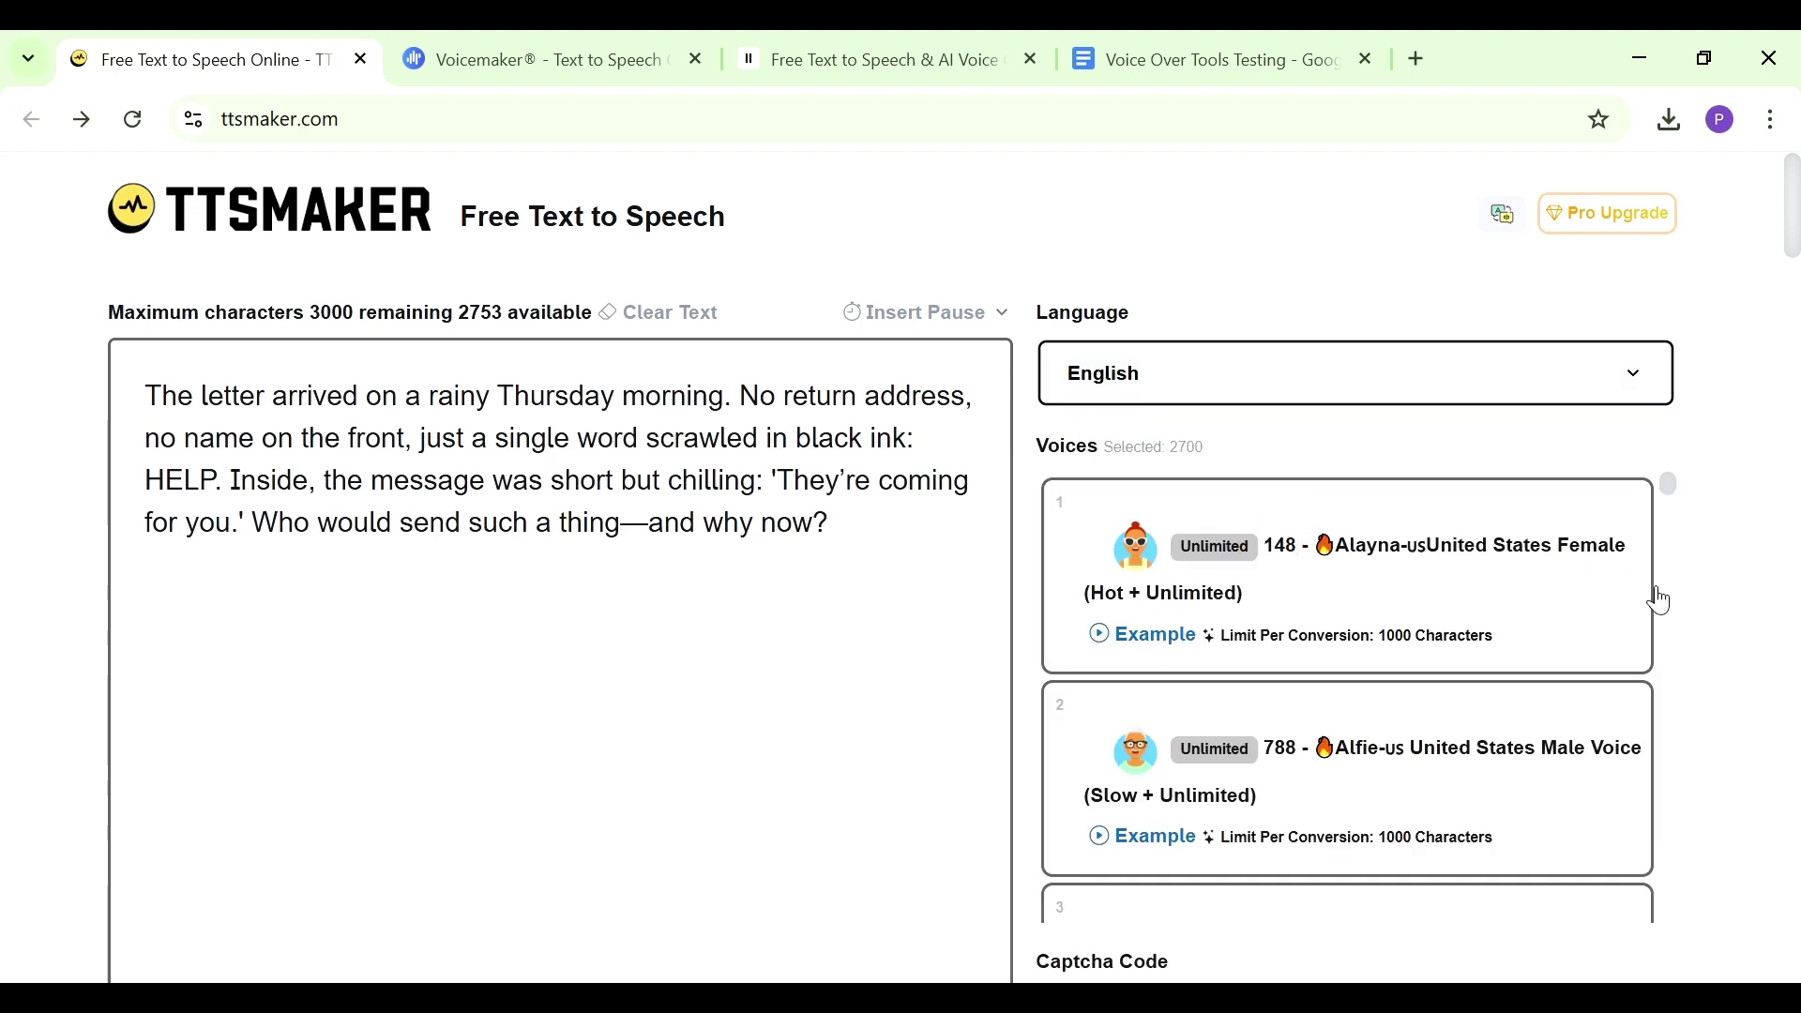
Preview and select the 2702 Ethan US male voice
left_click_drag(1665, 490, 1669, 549)
left_click(1159, 862)
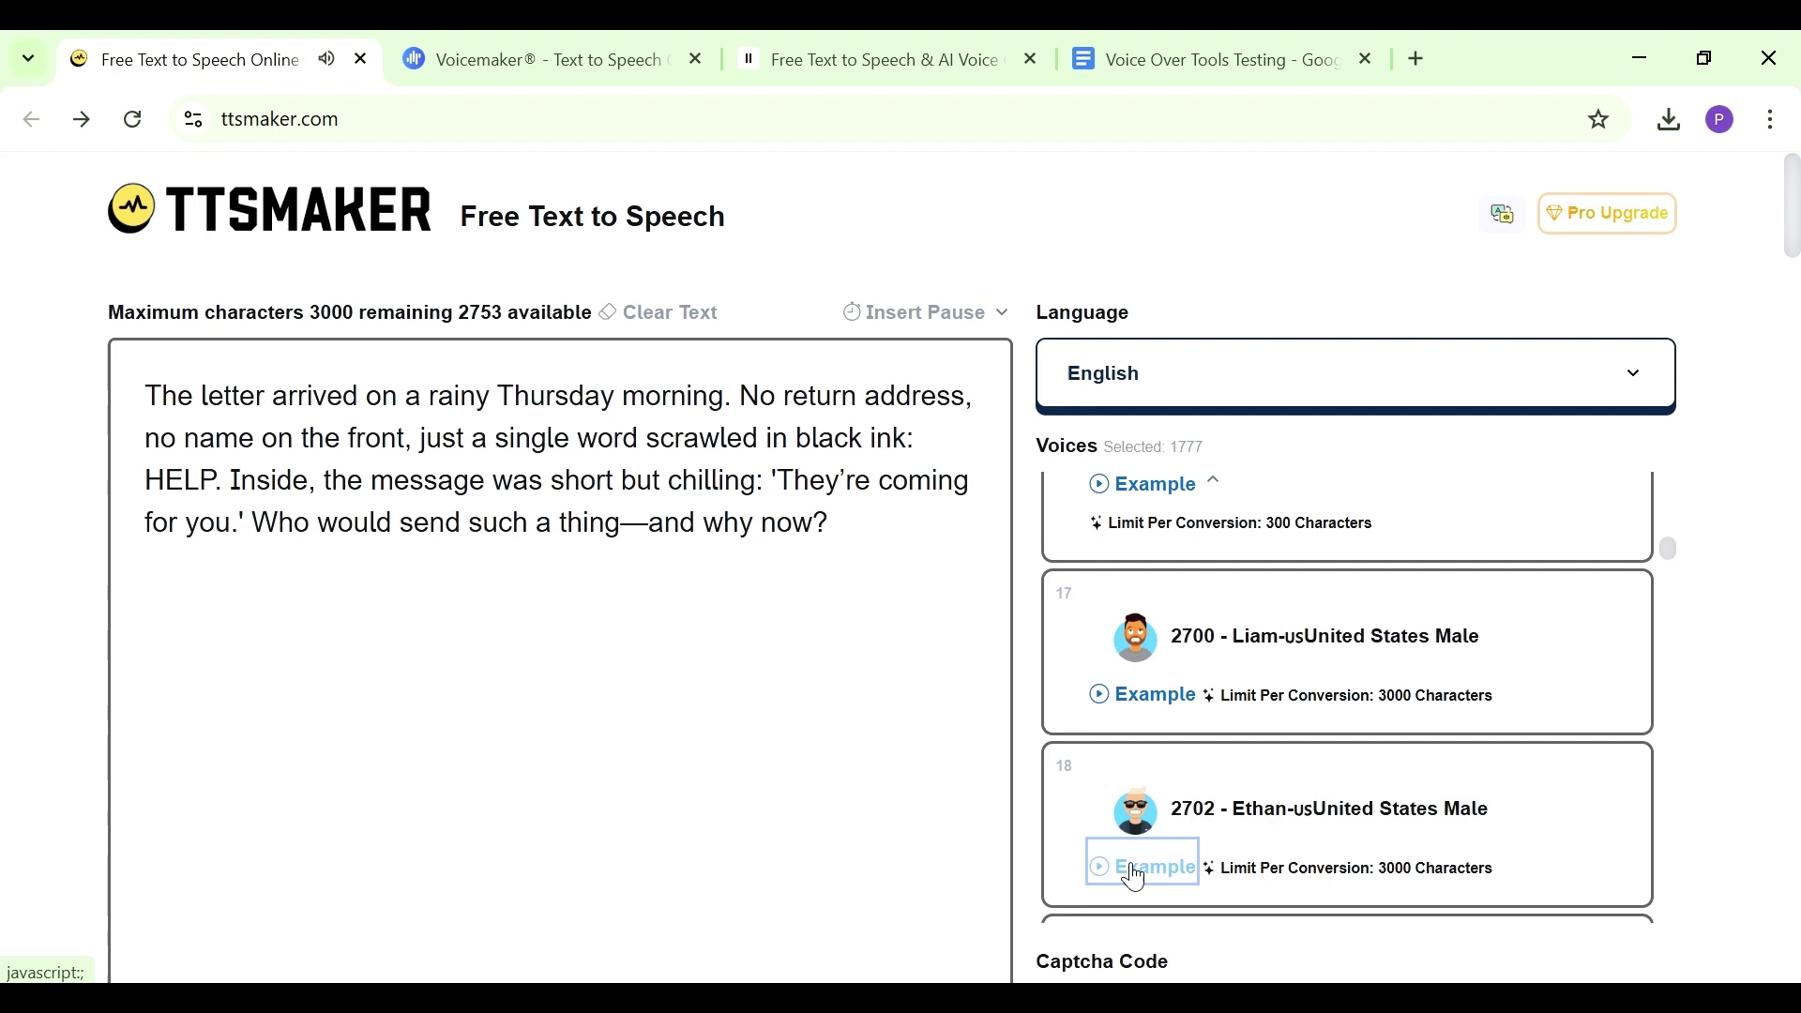
left_click(1099, 793)
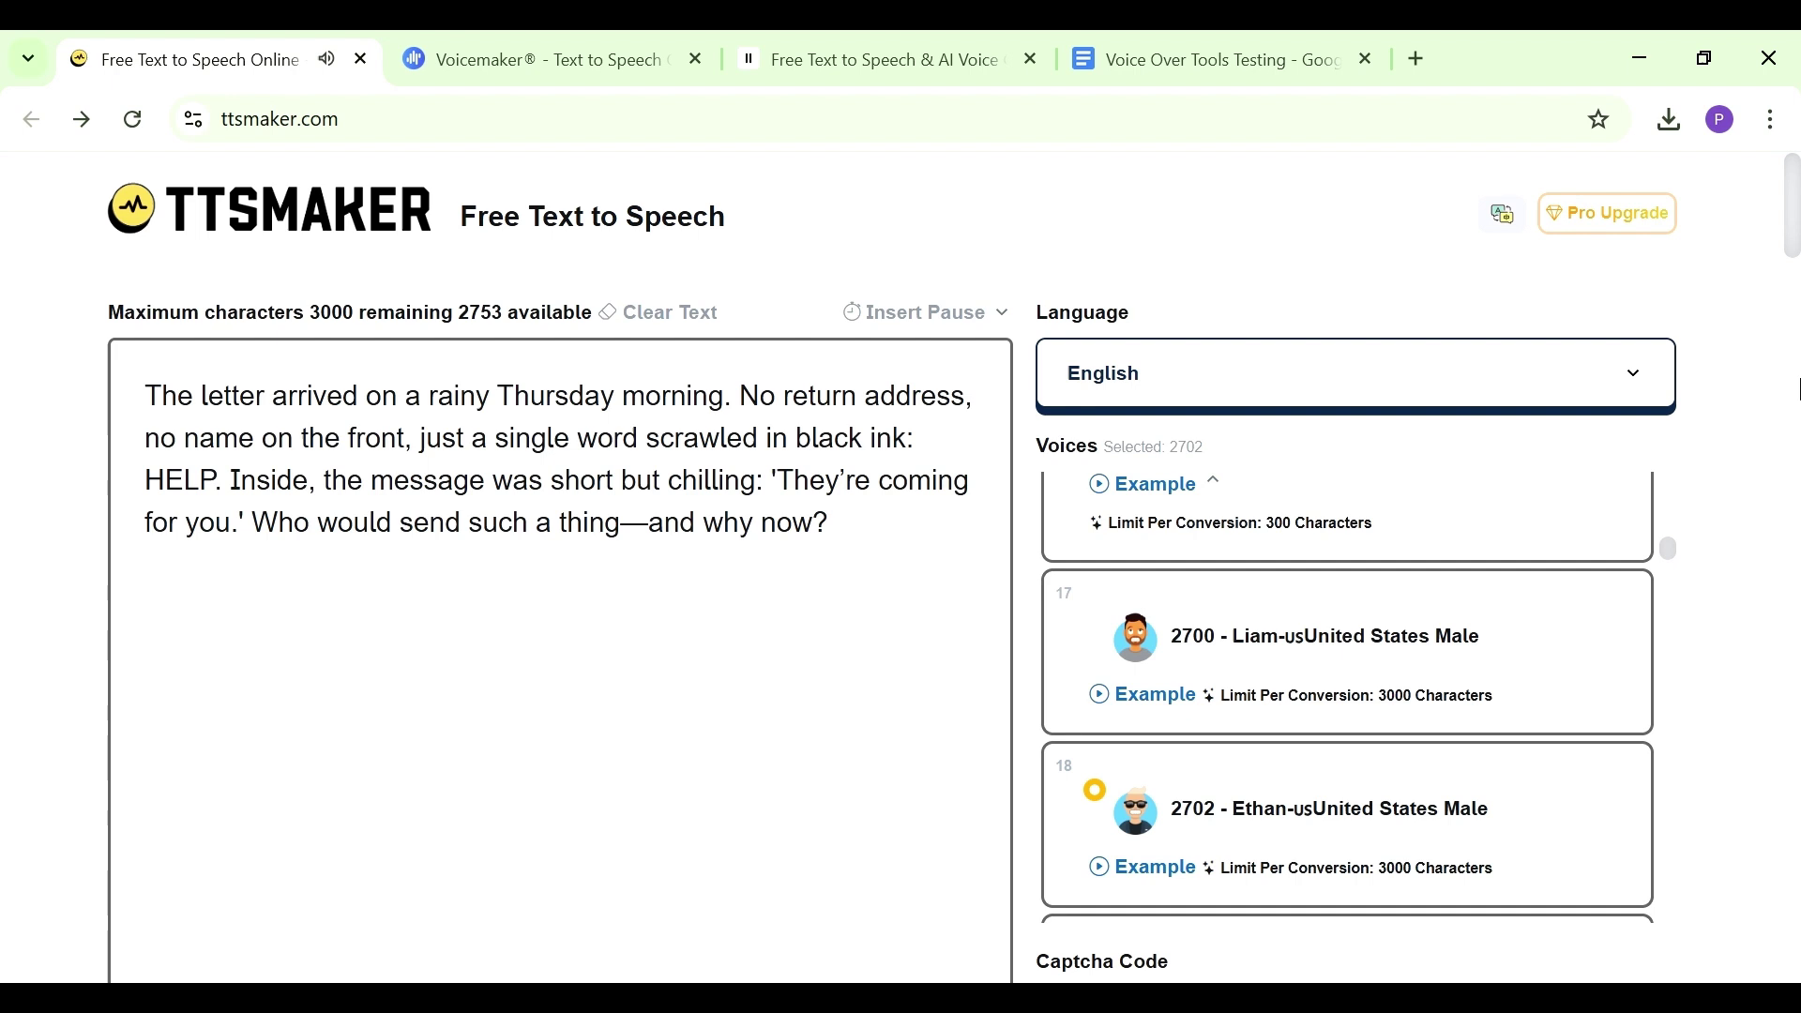
Enter the verification code, convert the letter passage, retry with a fresh code, and play the 14-second audio
left_click_drag(1791, 234, 1785, 282)
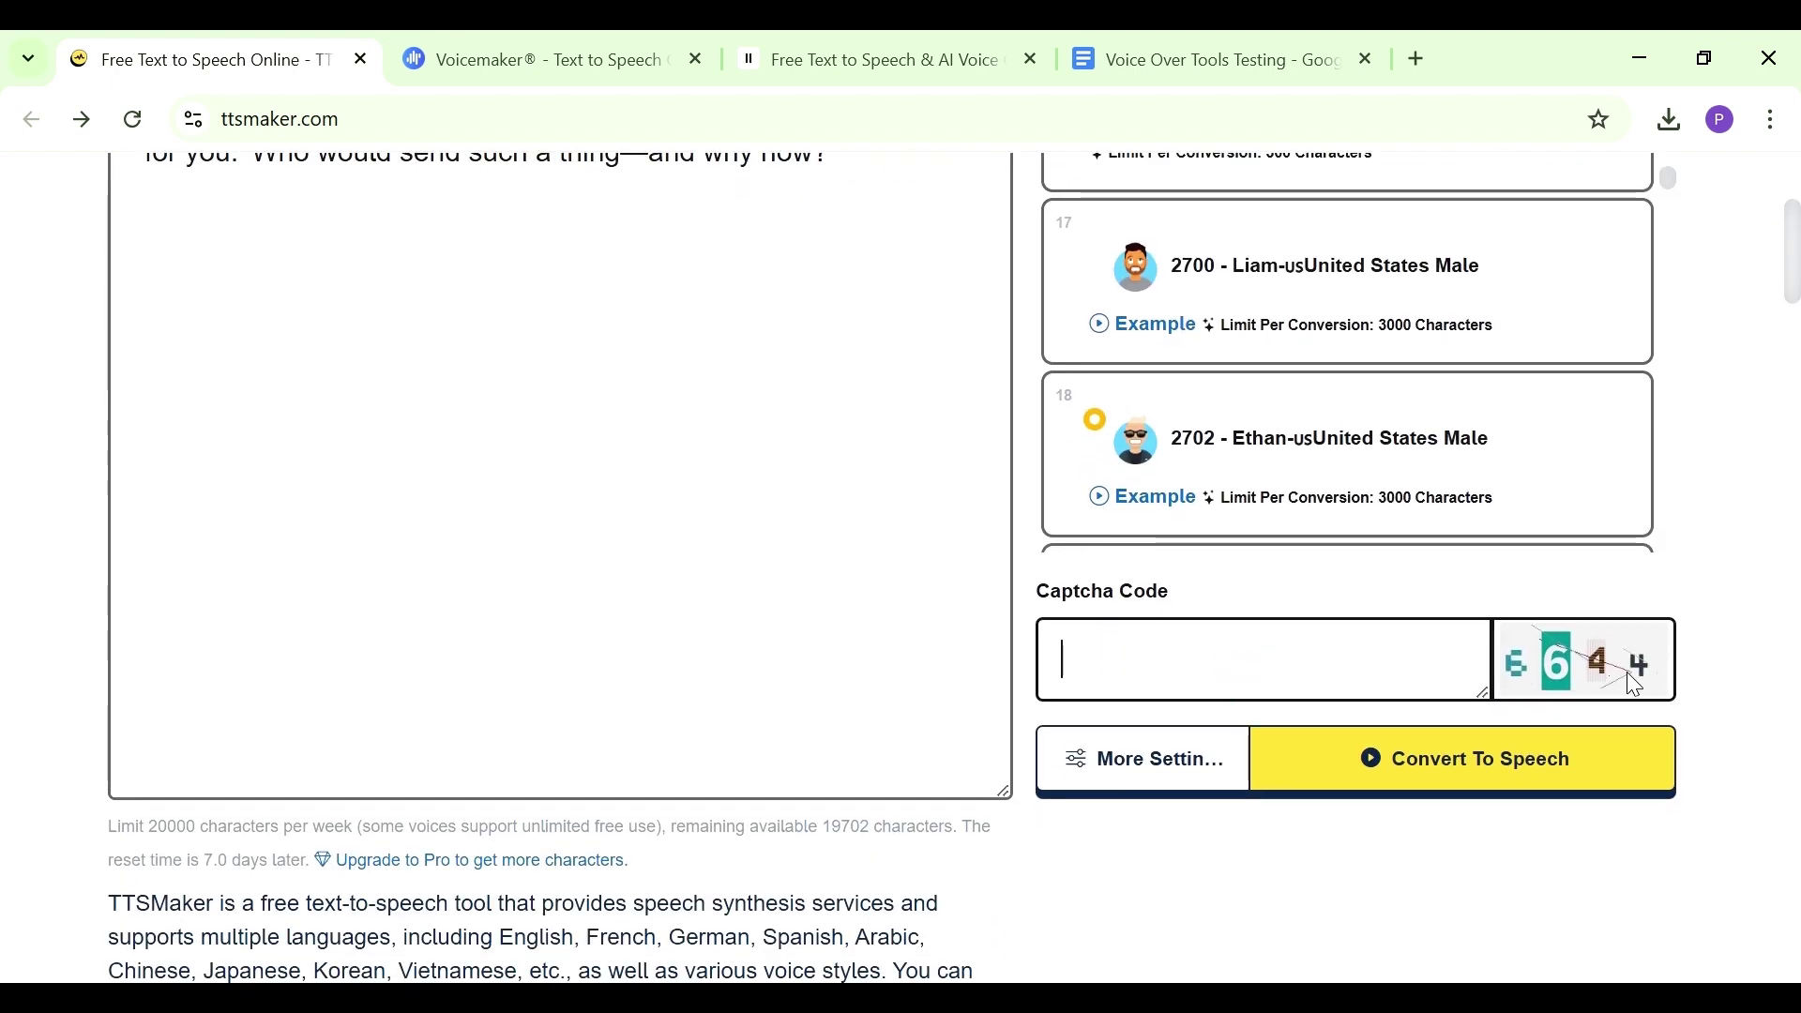
type("6644")
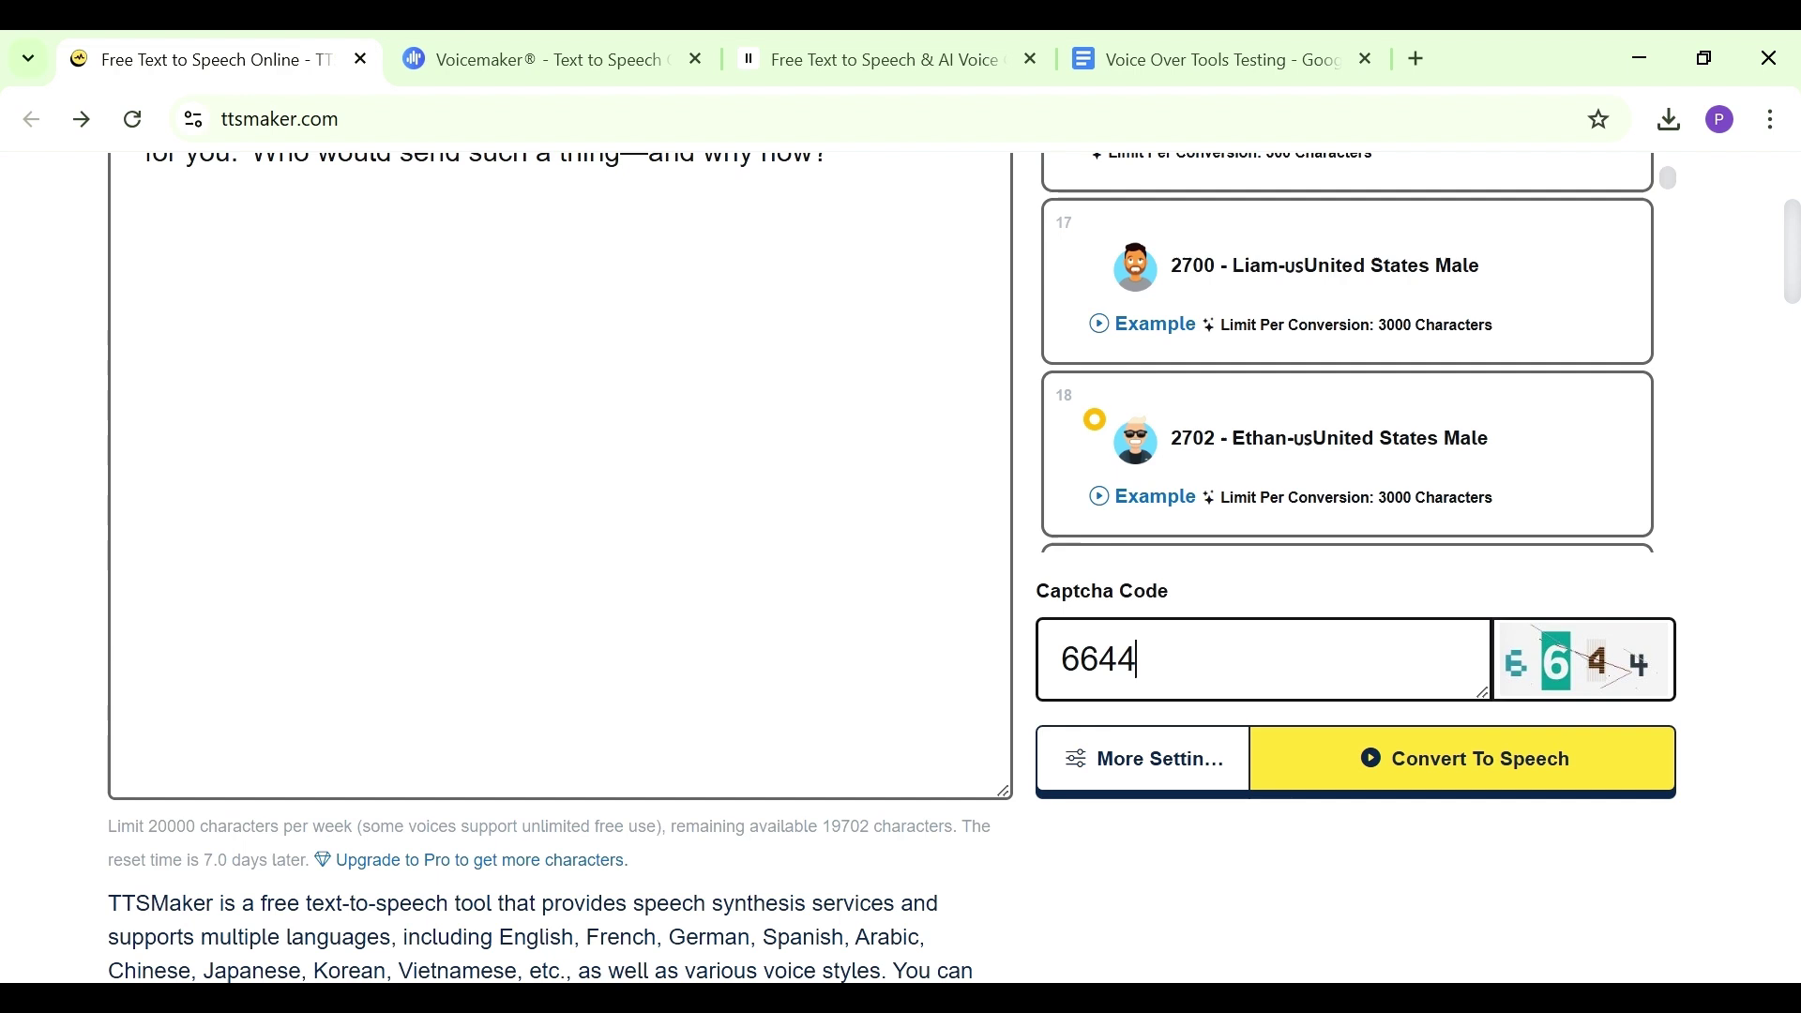
left_click(1397, 761)
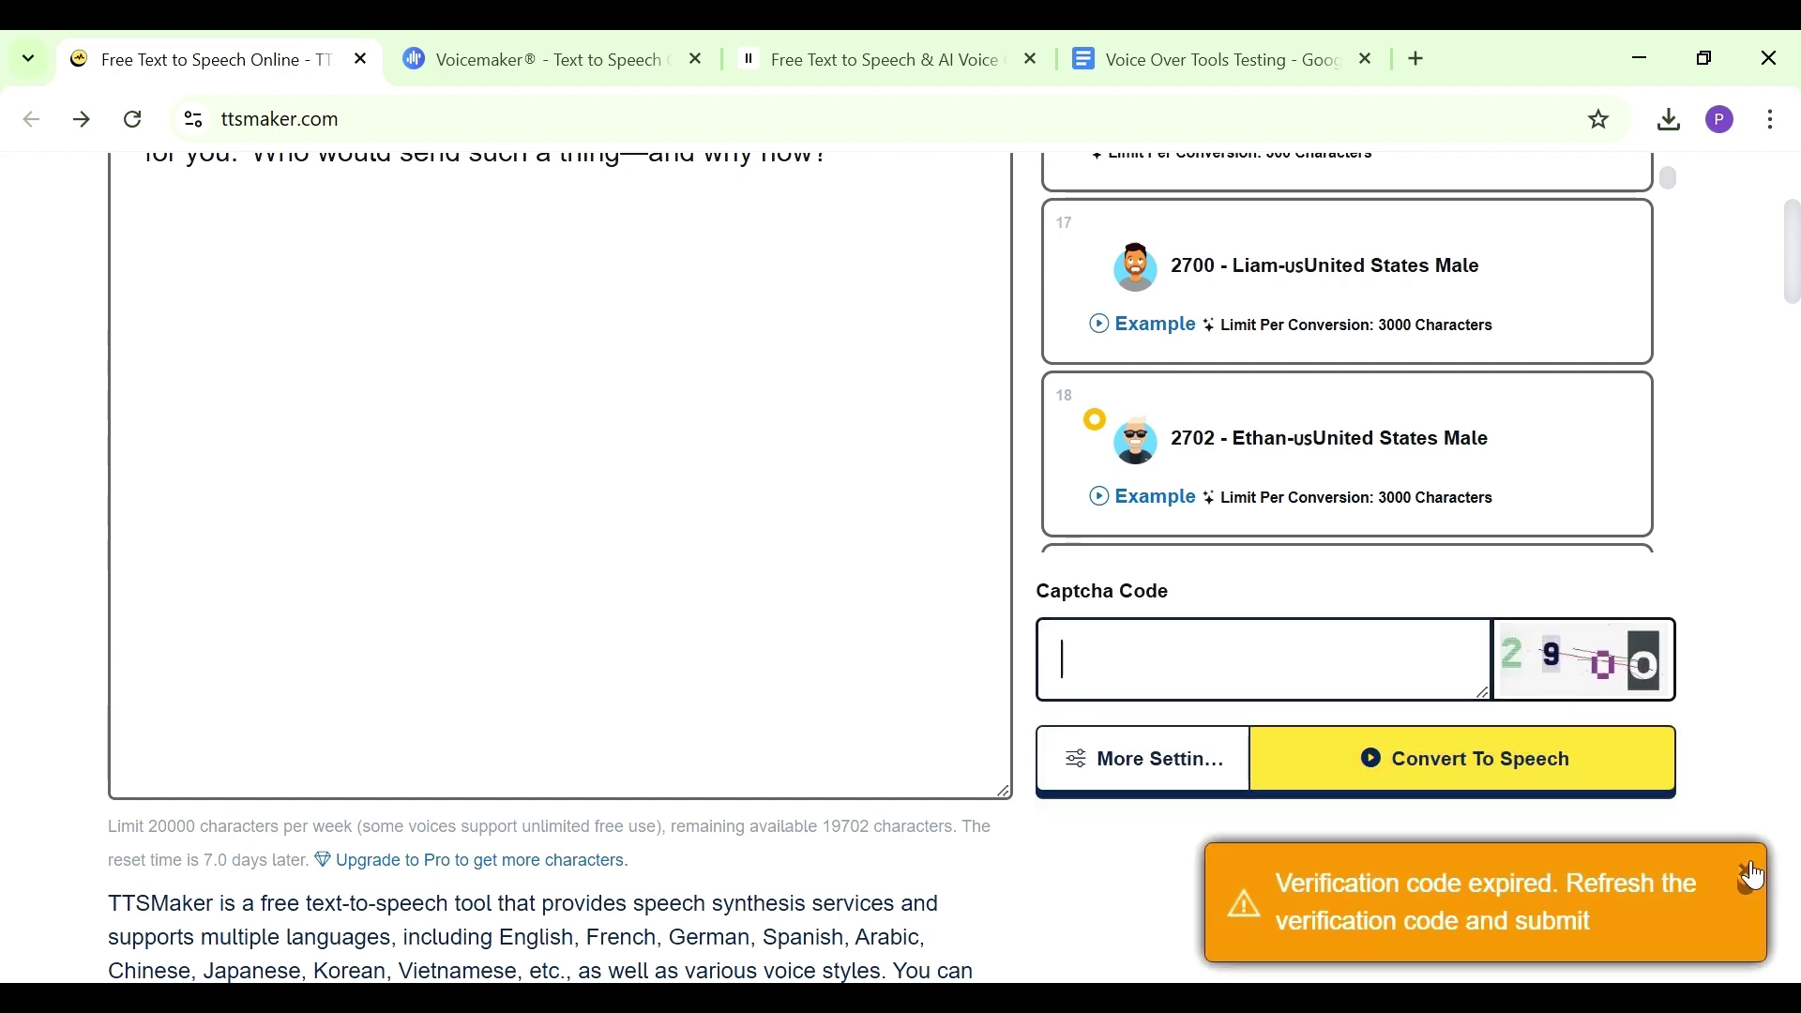
left_click(1744, 877)
left_click(1264, 667)
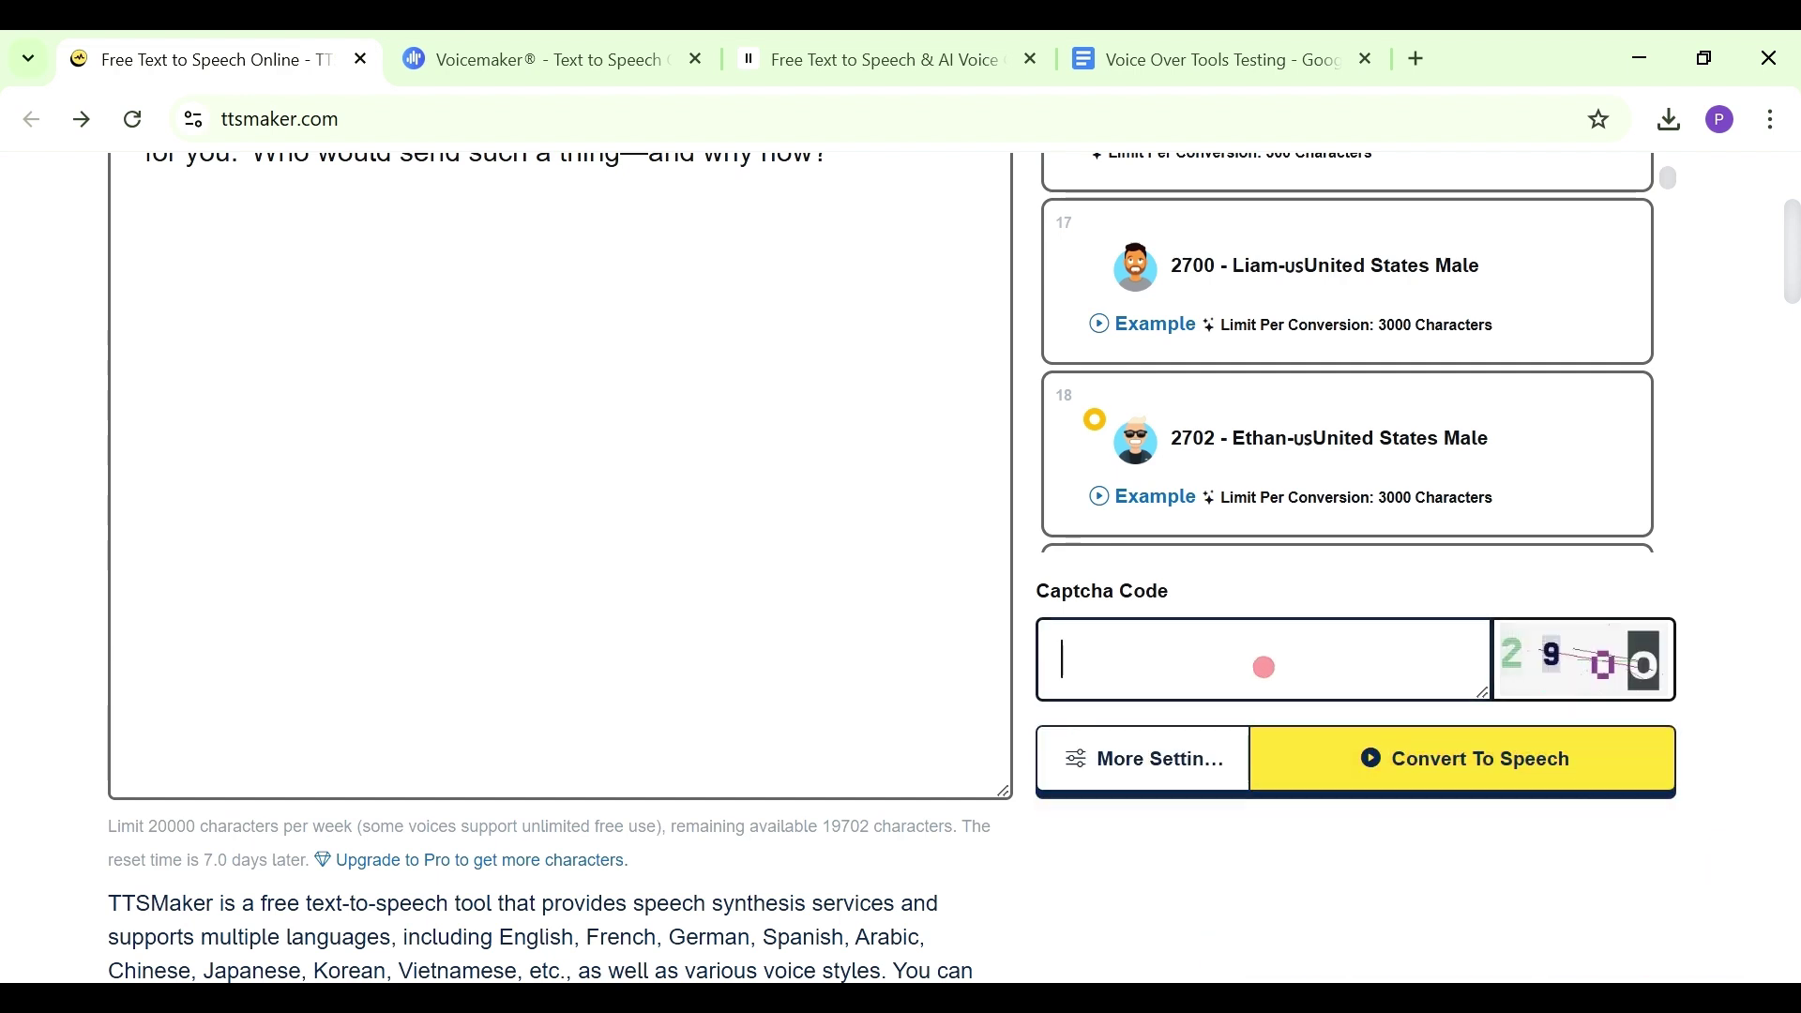
type("2900")
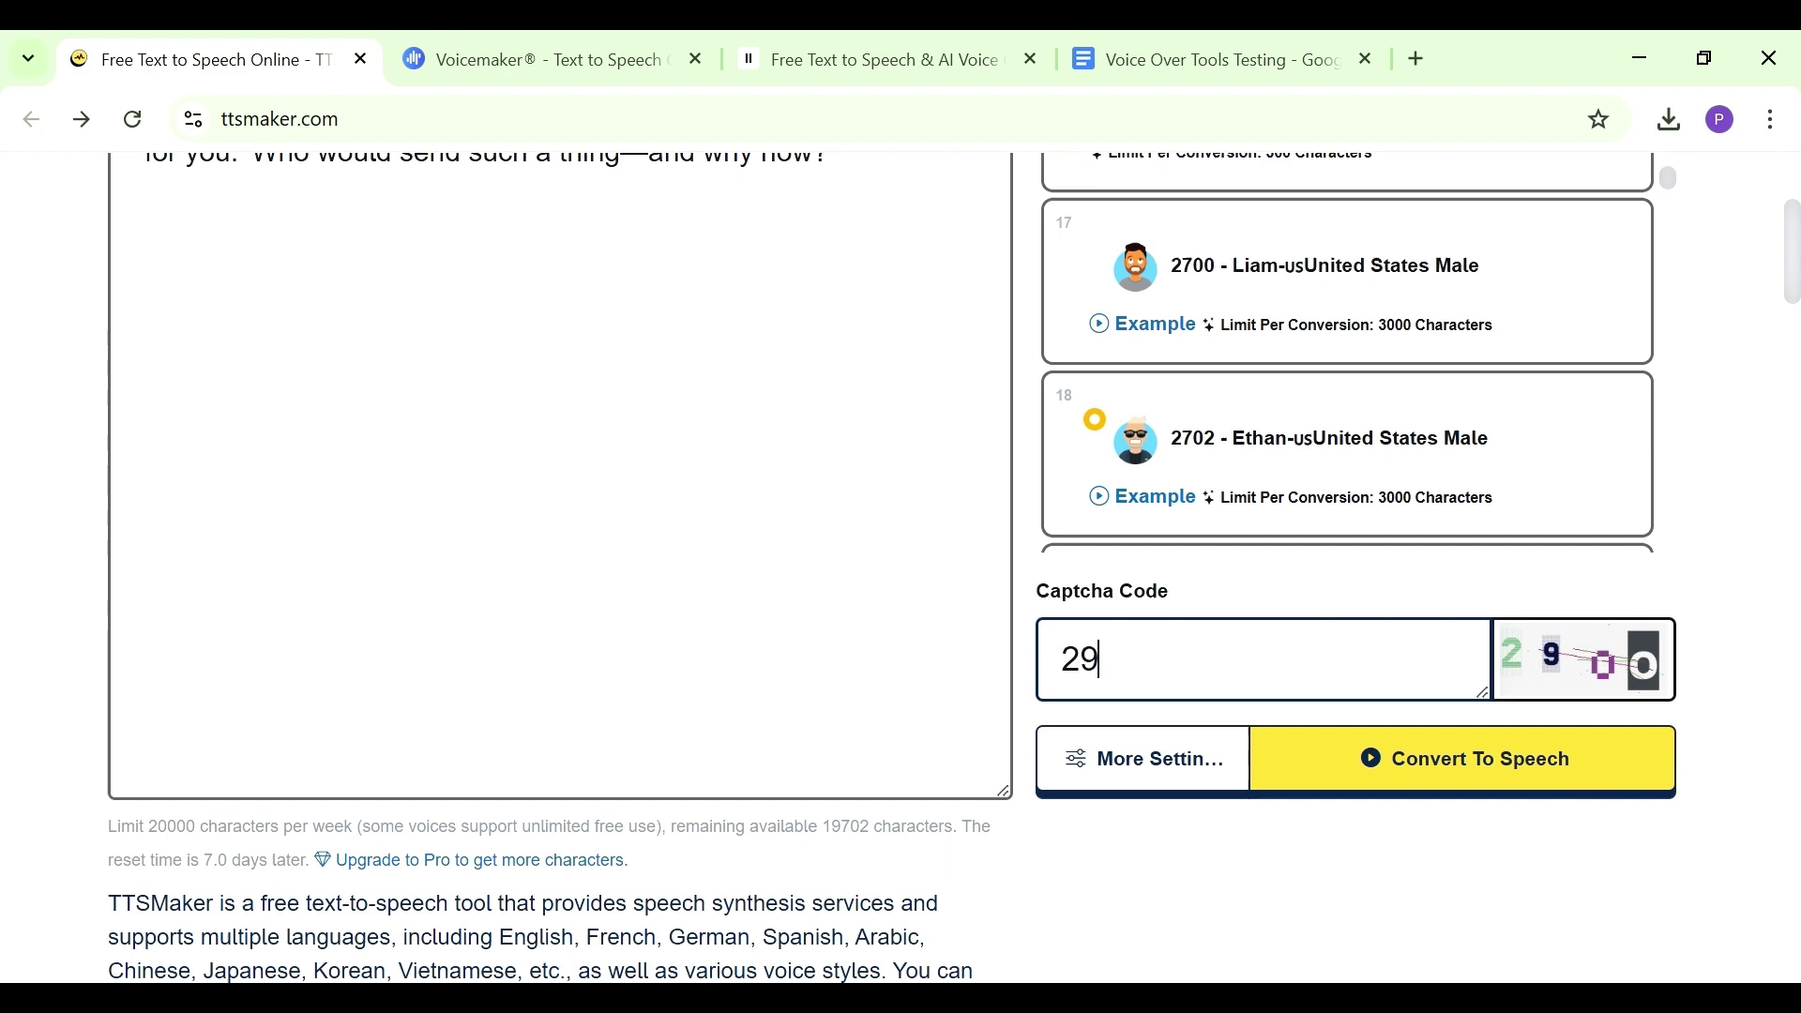
left_click(1441, 756)
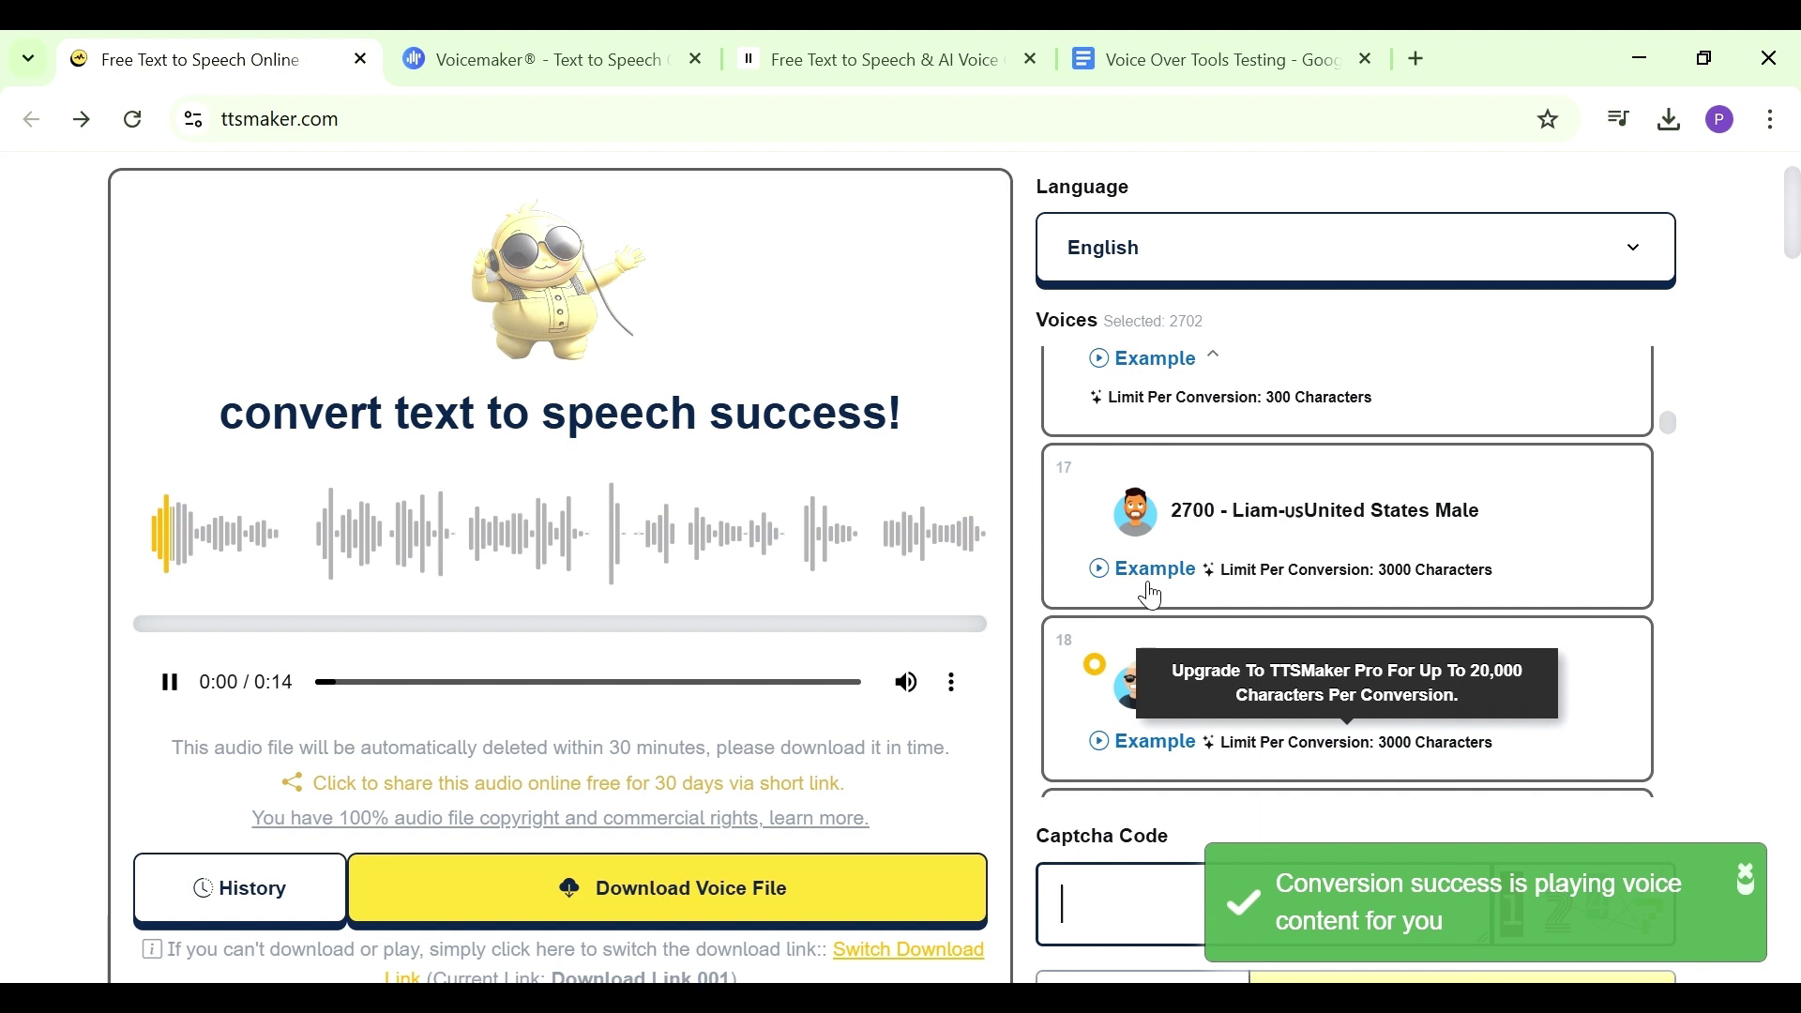
left_click(173, 686)
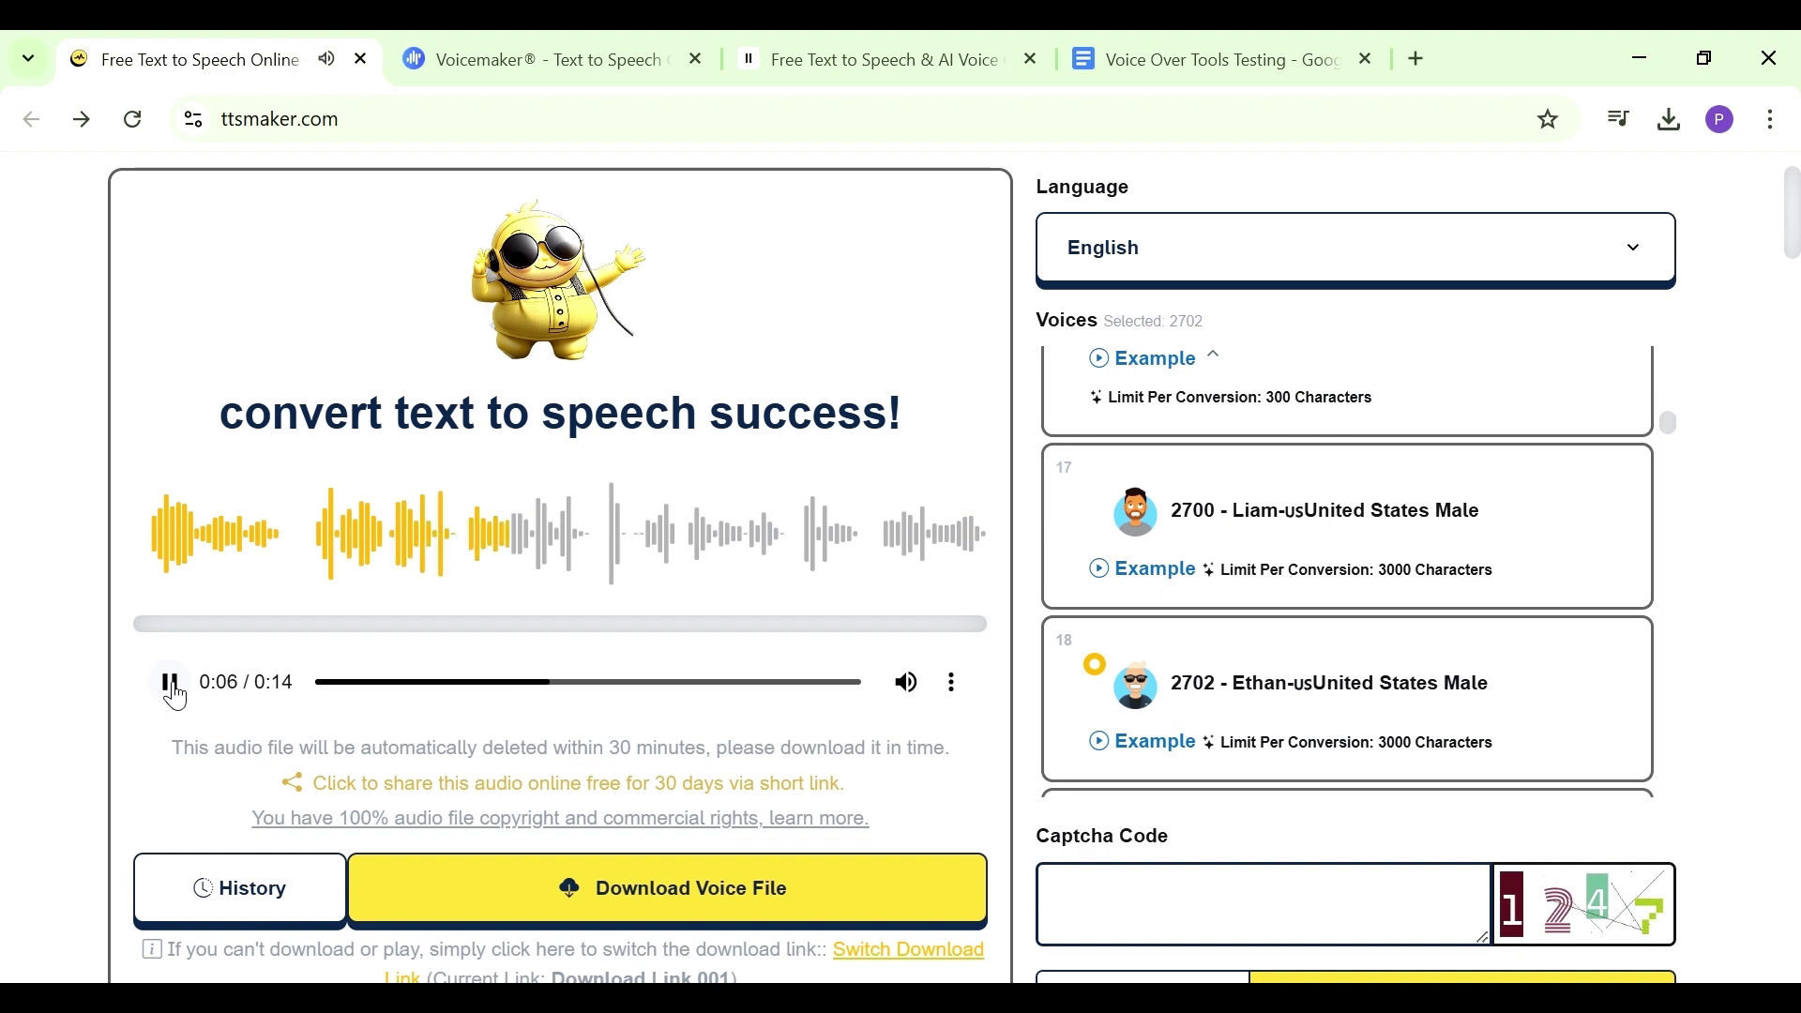
Browse TTSMaker's Plans & Pricing page, then switch to the Voicemaker editor tab
left_click(173, 690)
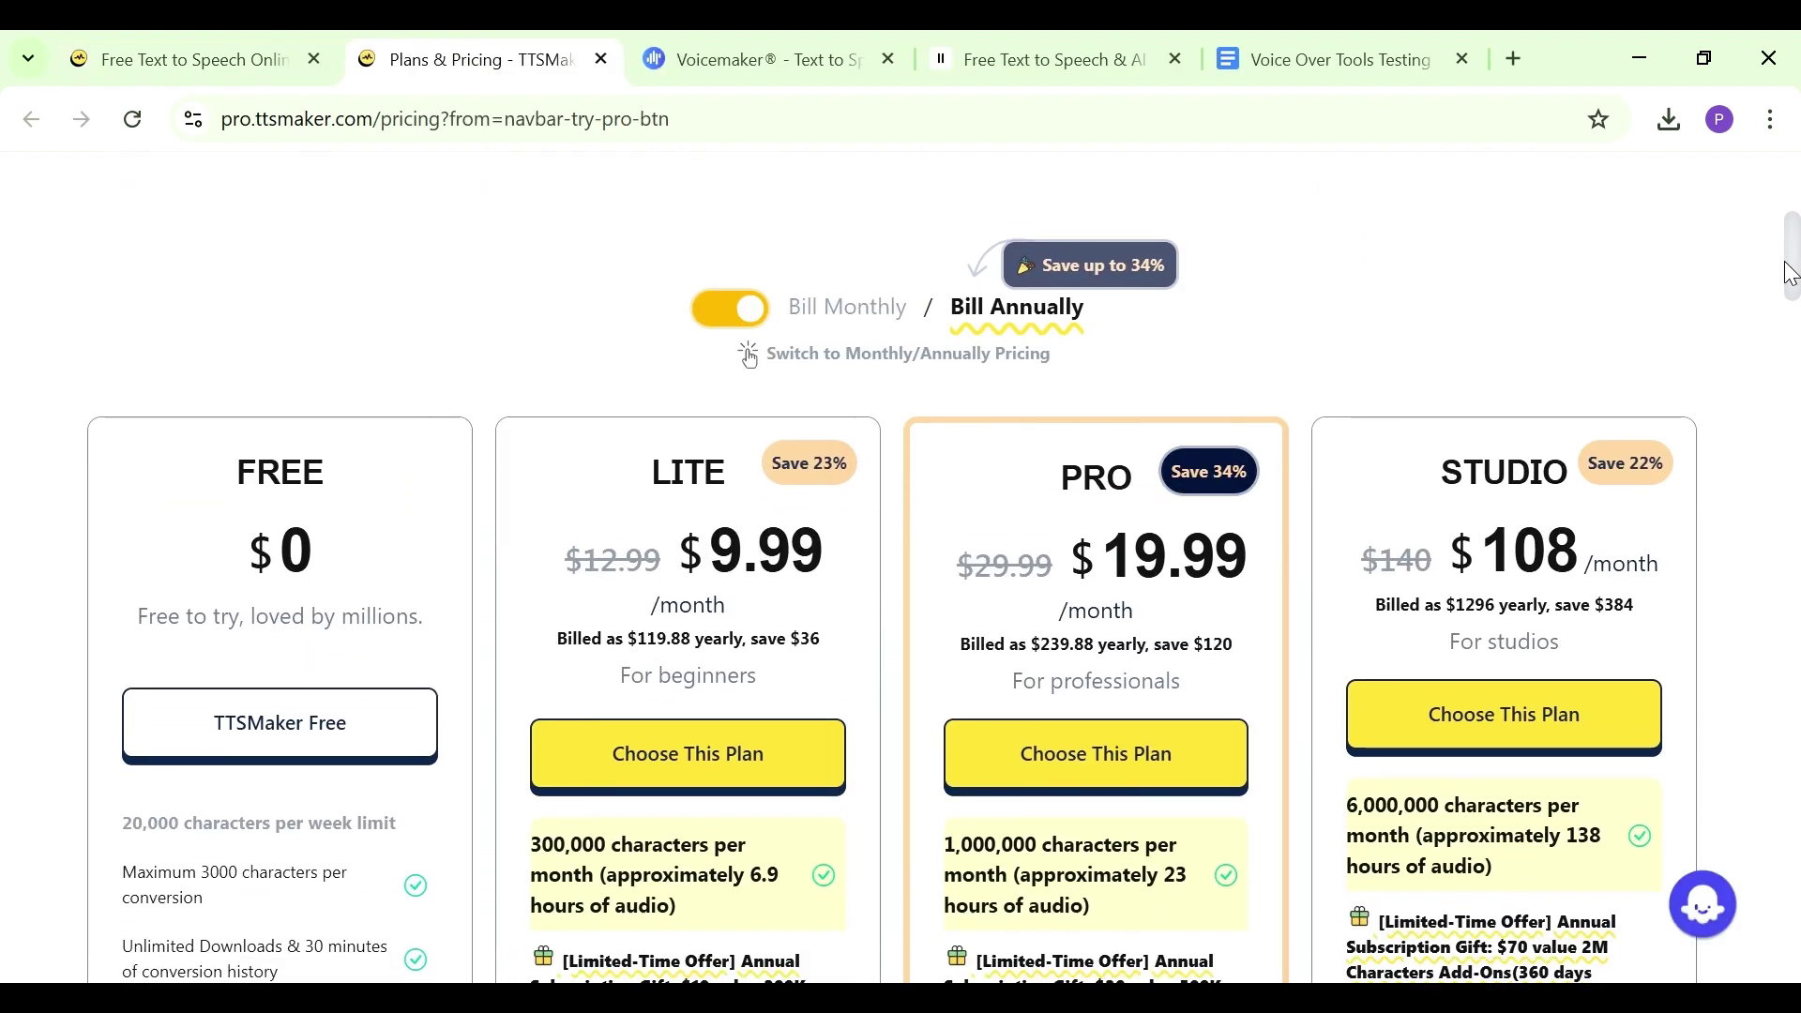
scroll(1788, 274, "down", 3)
left_click_drag(1788, 284, 1788, 306)
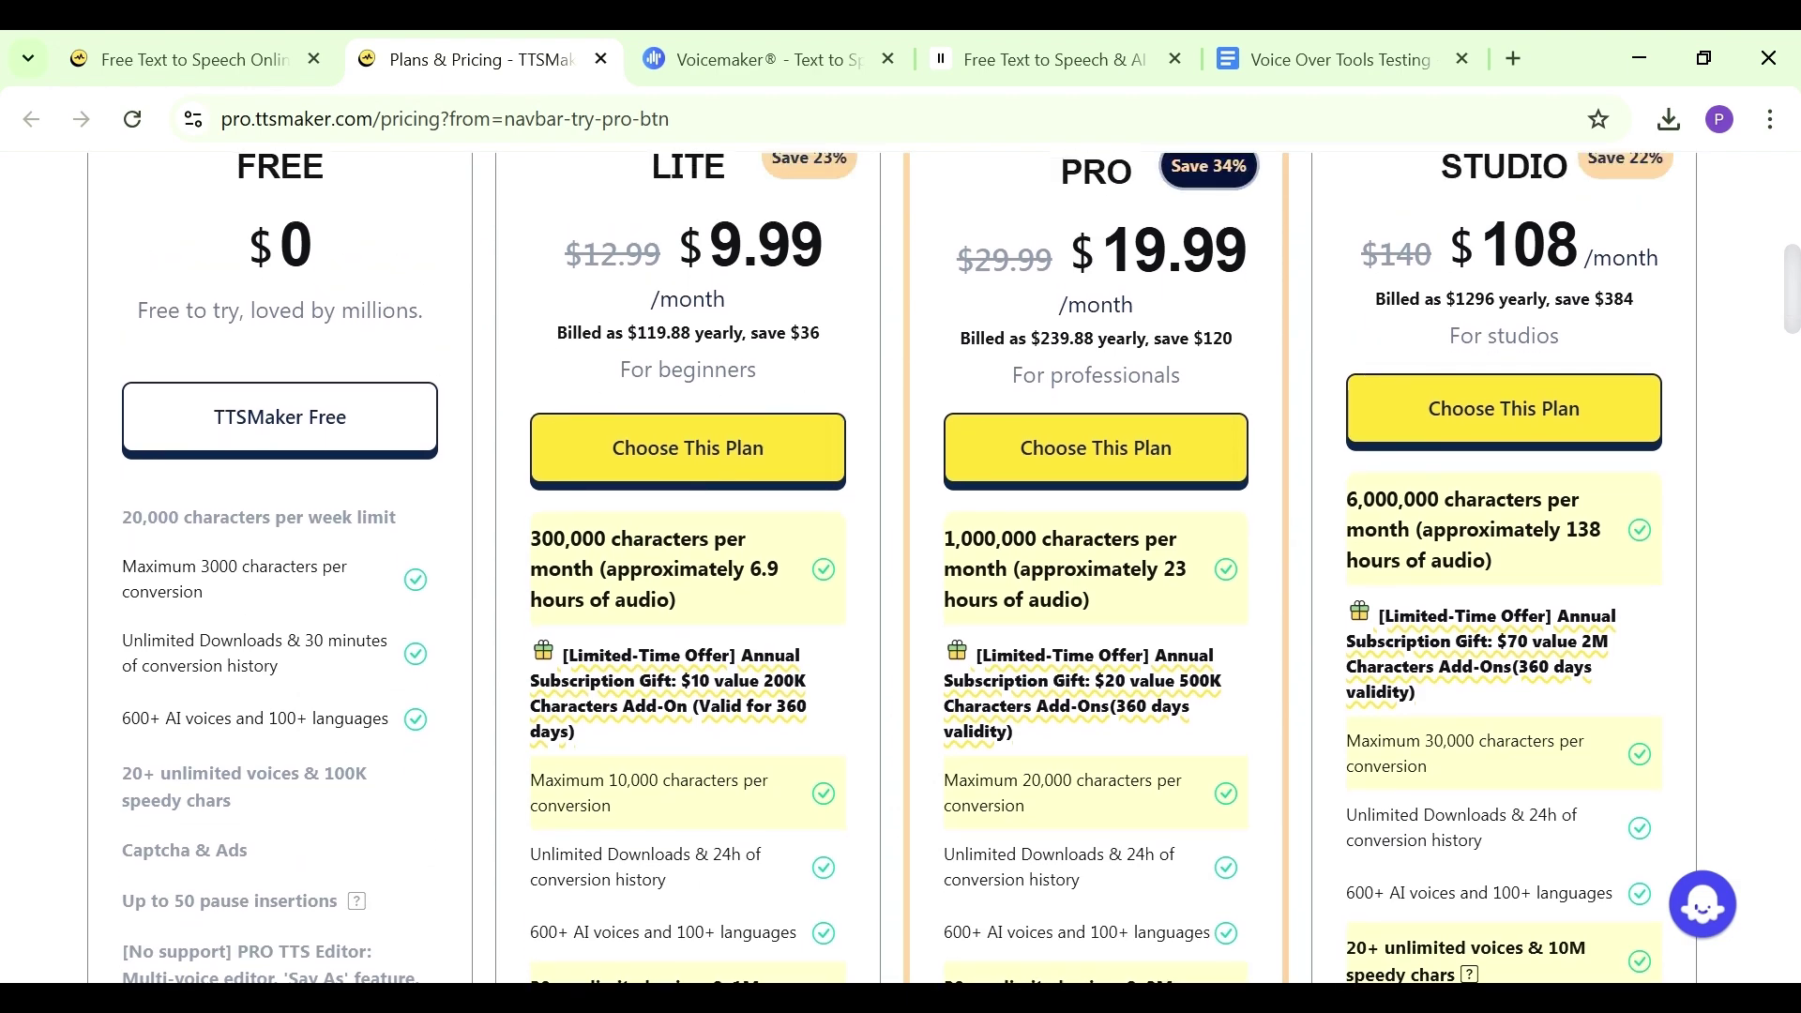
key("ctrl+shift+Tab")
left_click(816, 59)
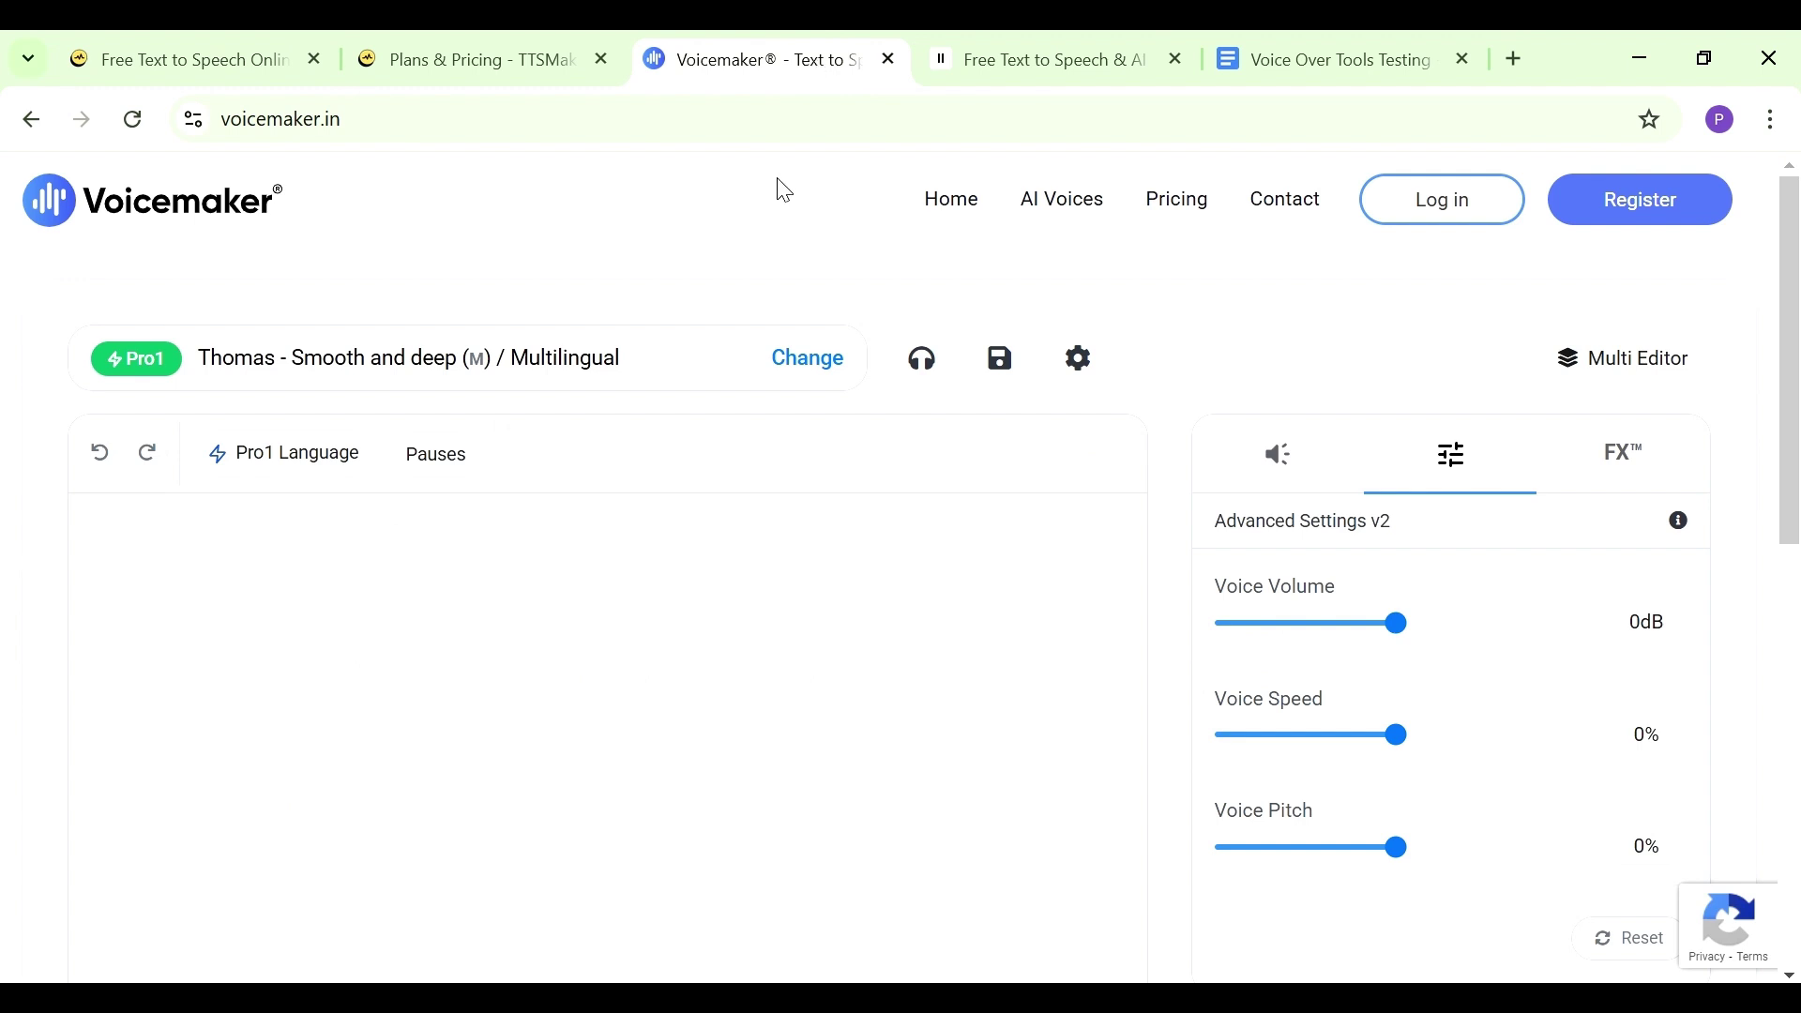
Paste the Lady Elara paragraph into Voicemaker, capped at 250 characters, and open Plans & Pricing
left_click(1331, 59)
right_click(1093, 274)
left_click(1165, 342)
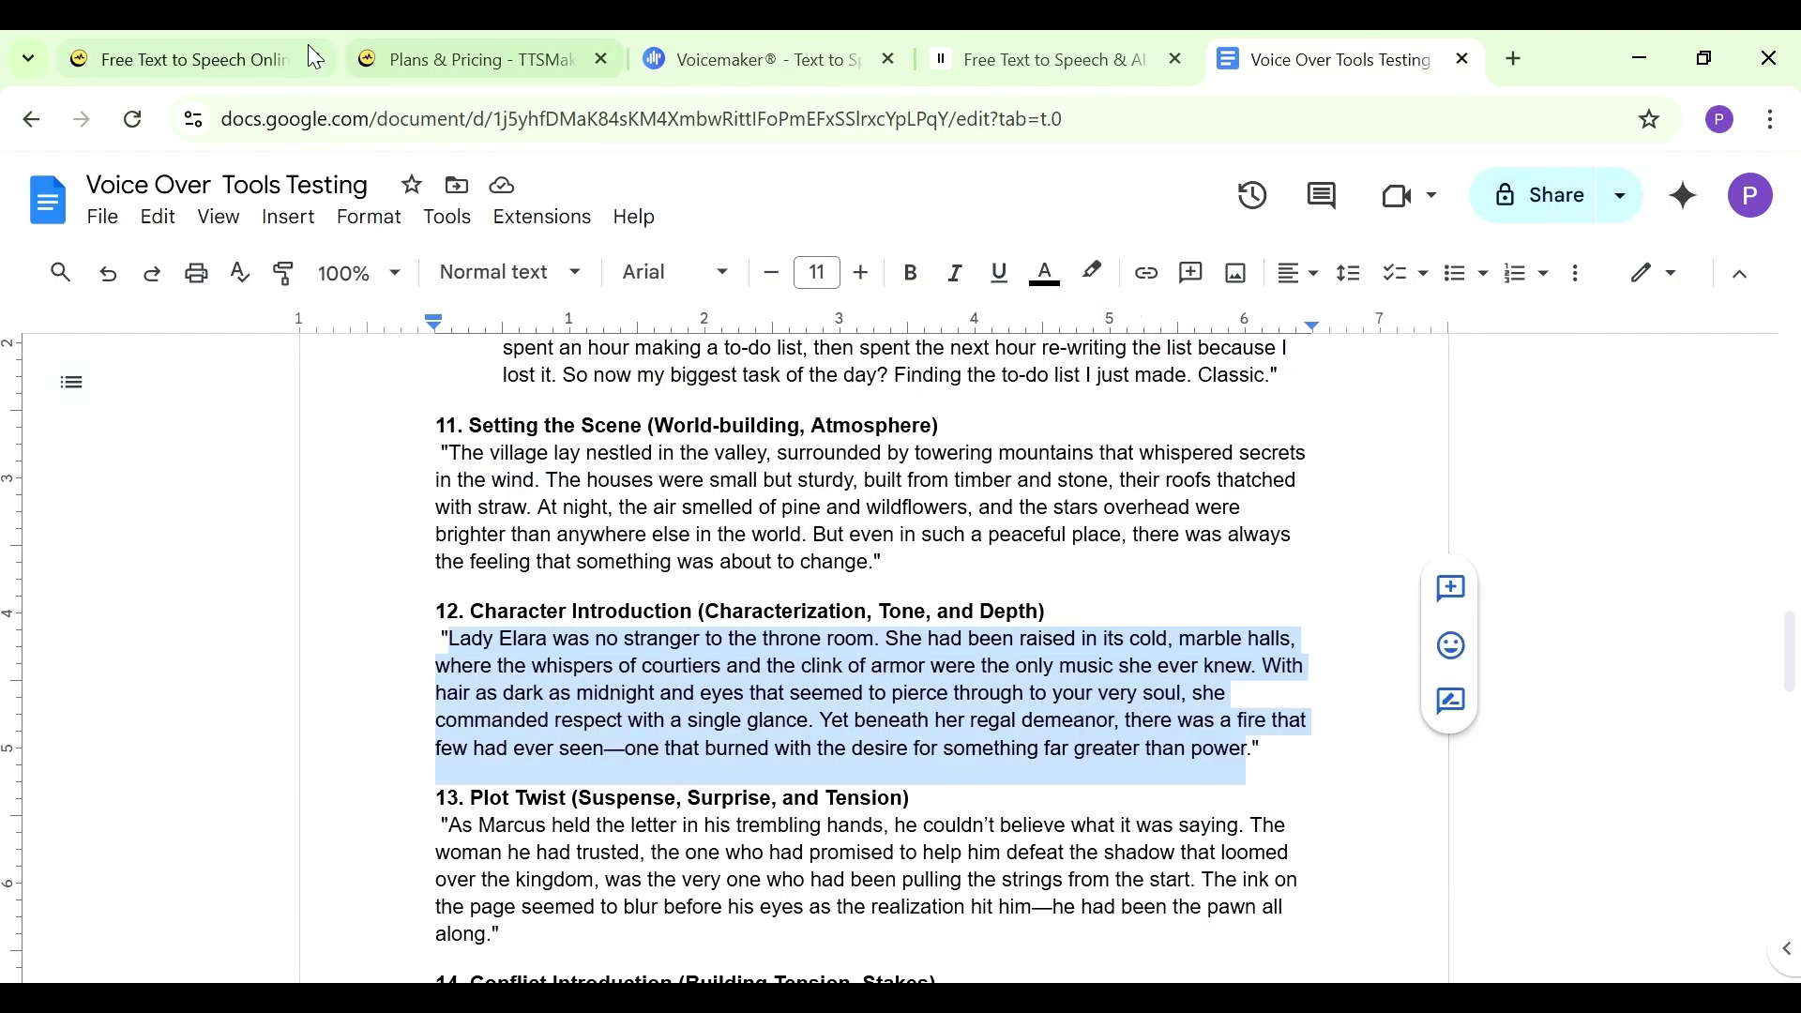
left_click(723, 64)
key("ctrl+v")
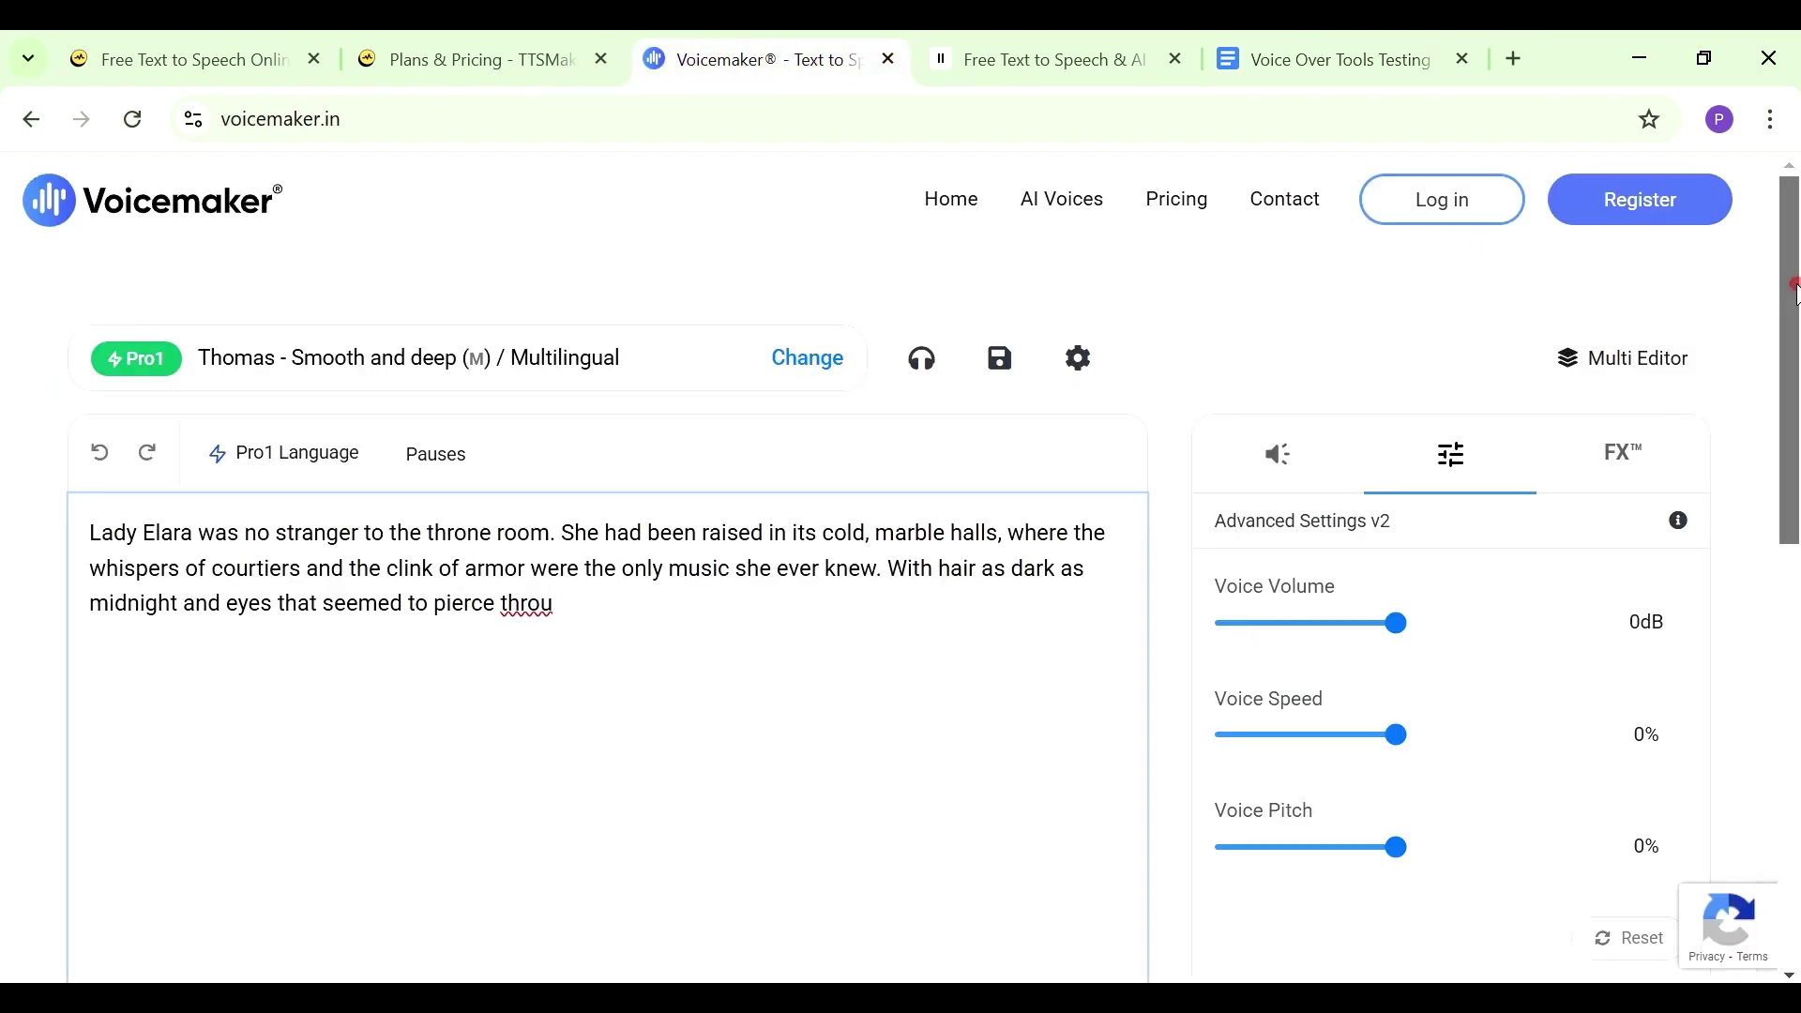
left_click_drag(1792, 290, 1792, 559)
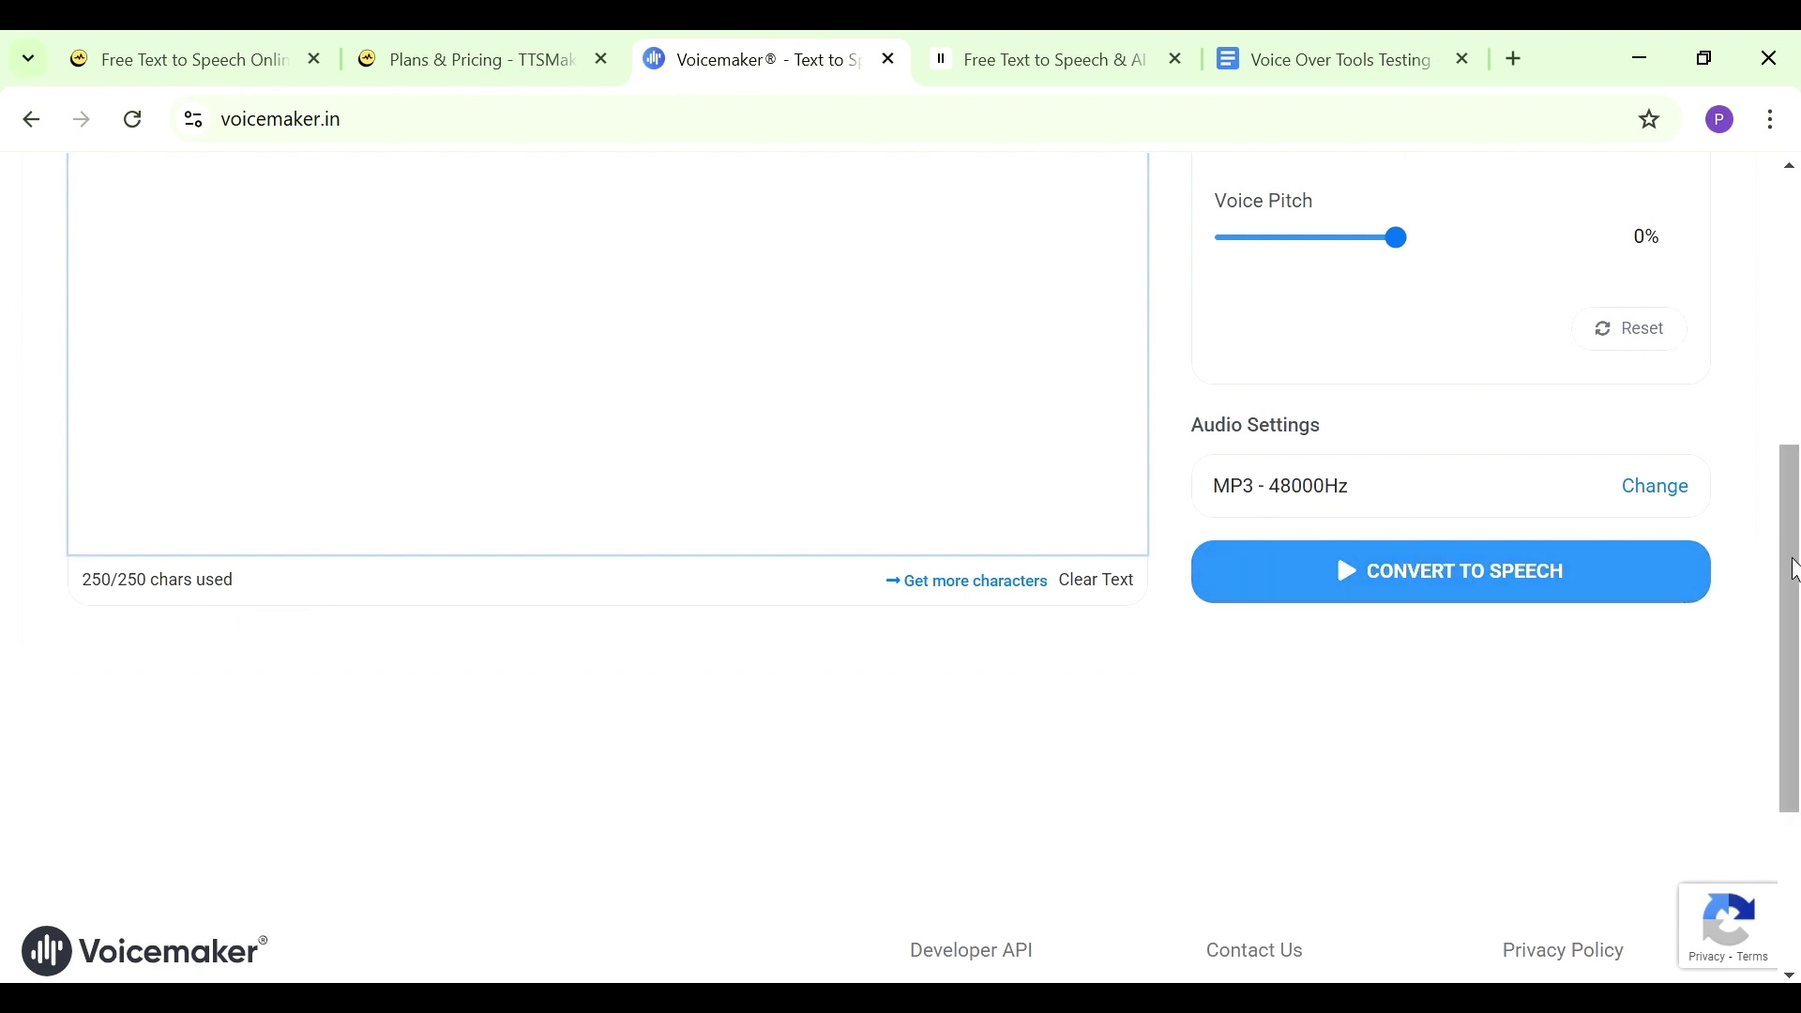
left_click_drag(1792, 571, 1793, 300)
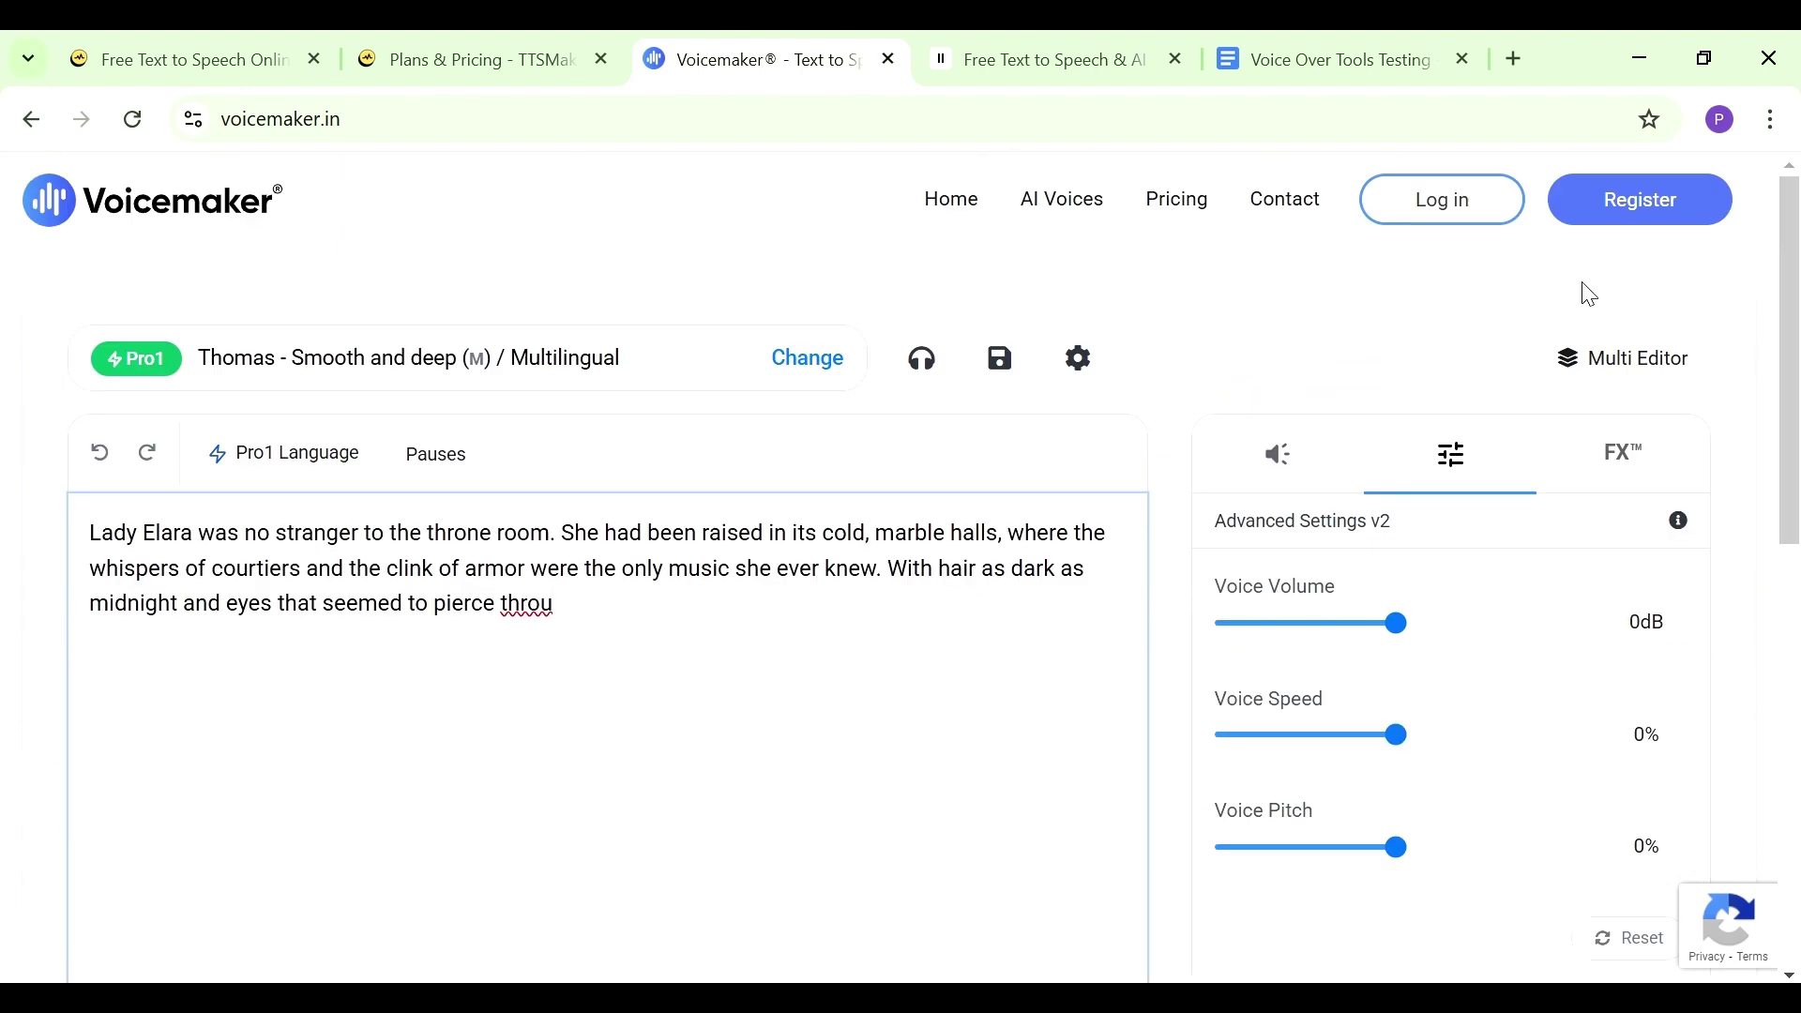
left_click(1197, 208)
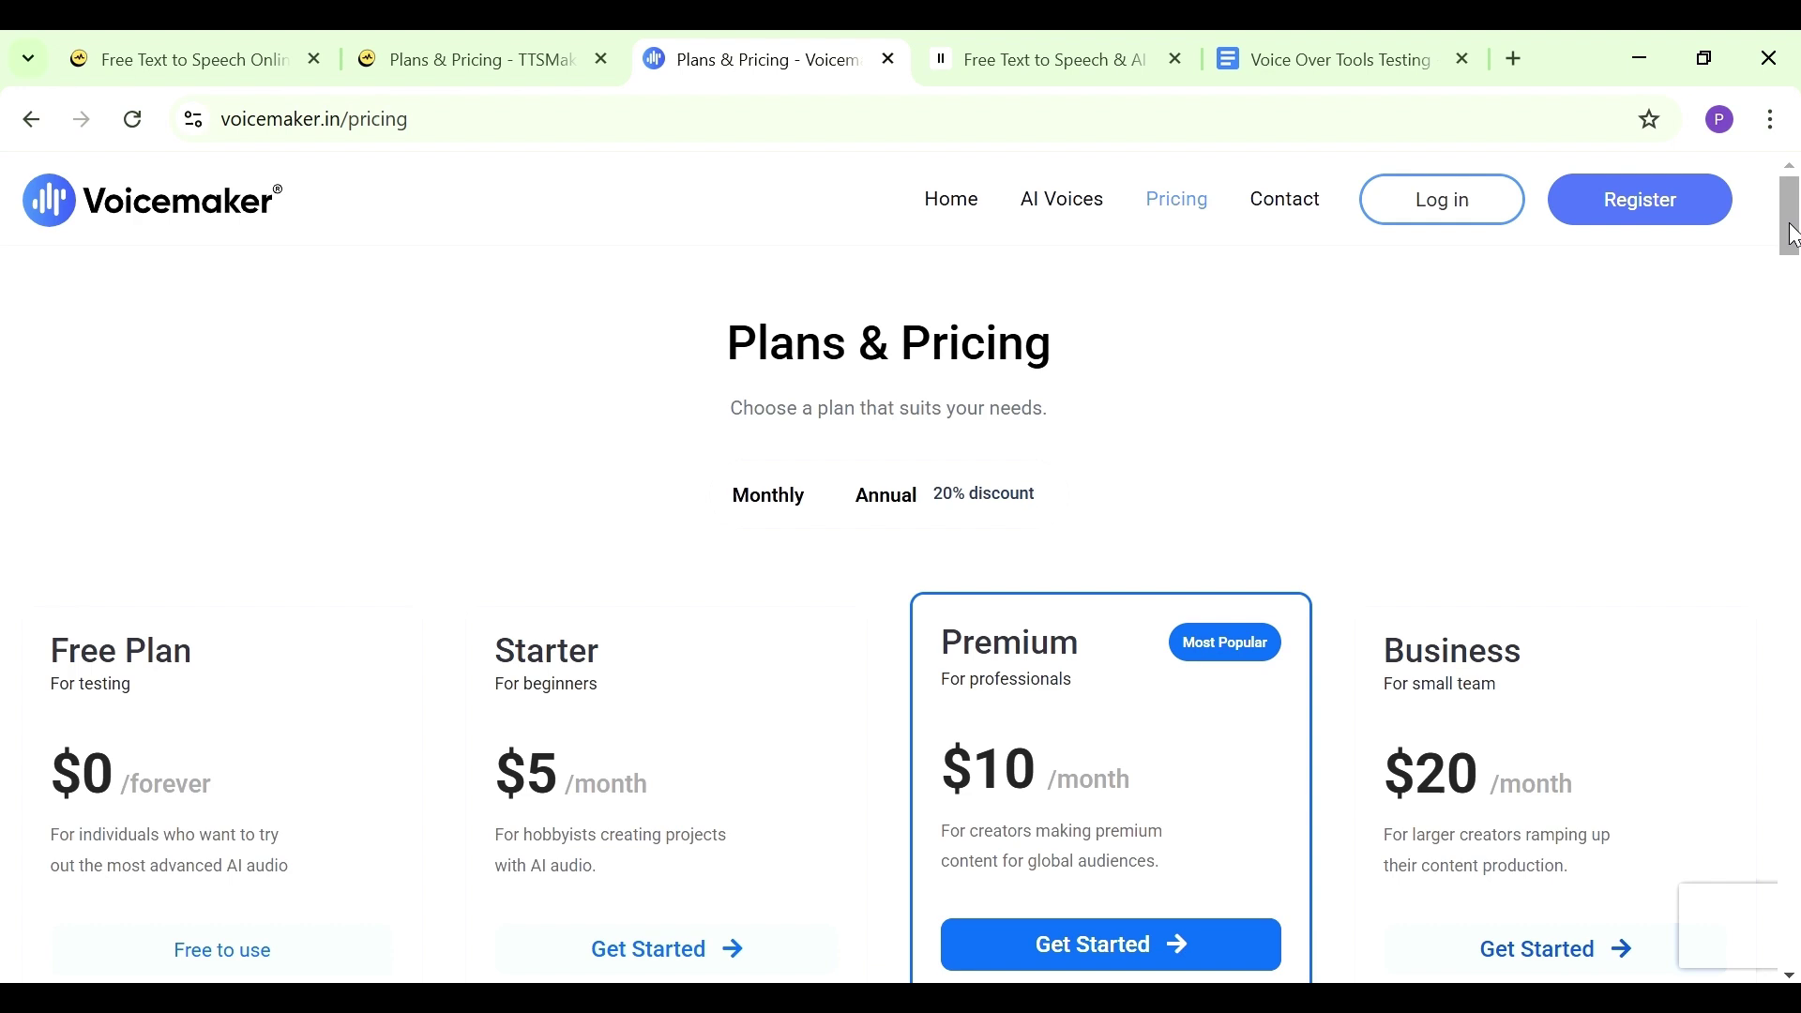
Review the plan comparison table: Starter 200,000, Premium 500,000, Business 1 million characters monthly
scroll(1791, 232, "down", 5)
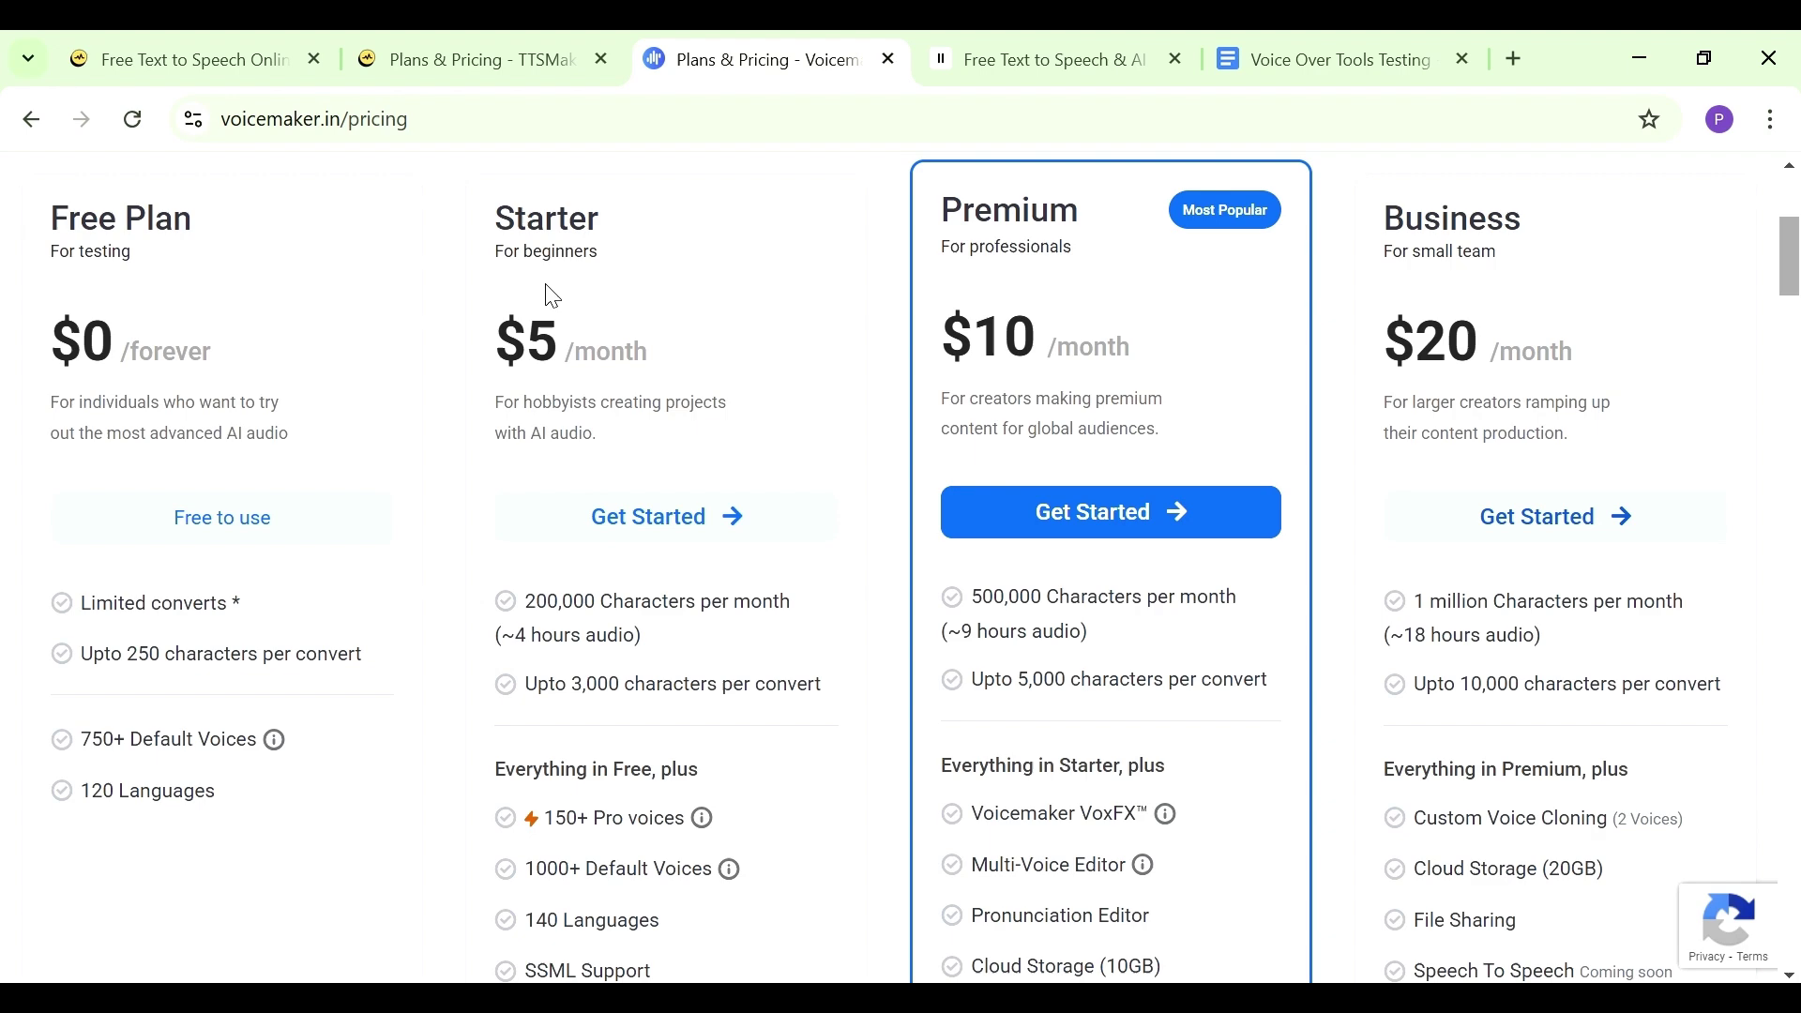
left_click_drag(1793, 262, 1793, 297)
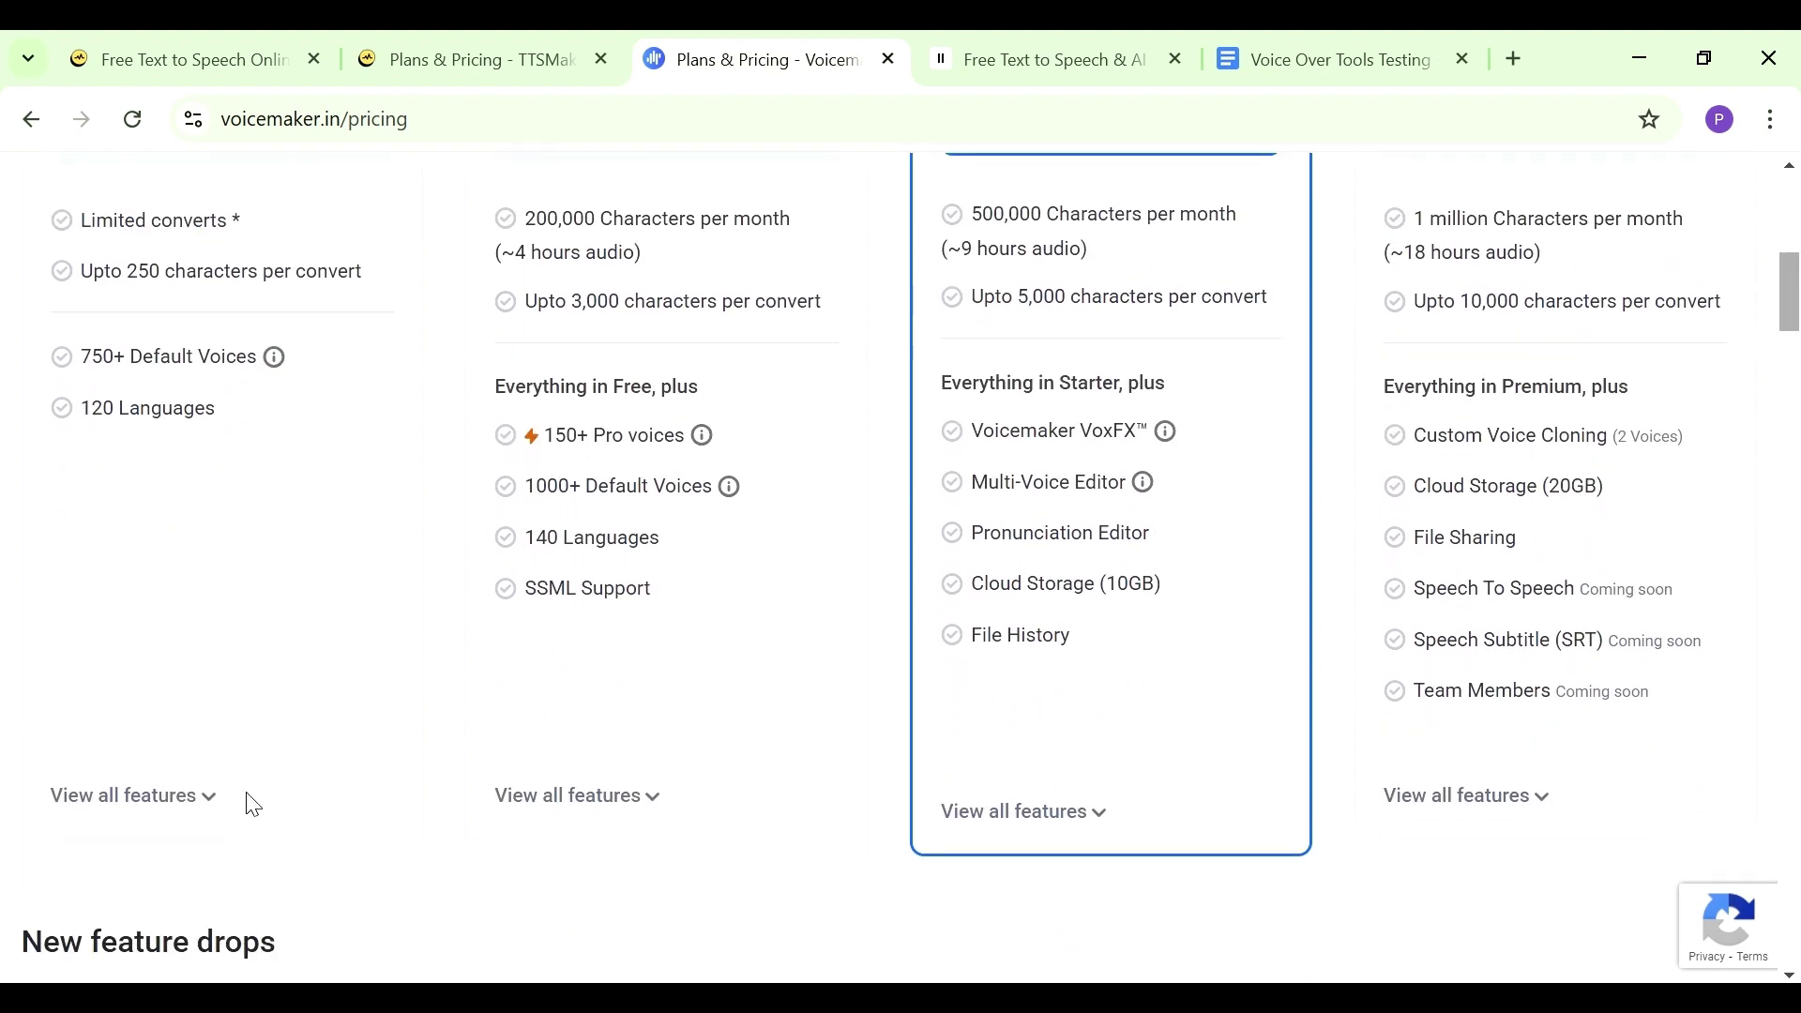
left_click(561, 795)
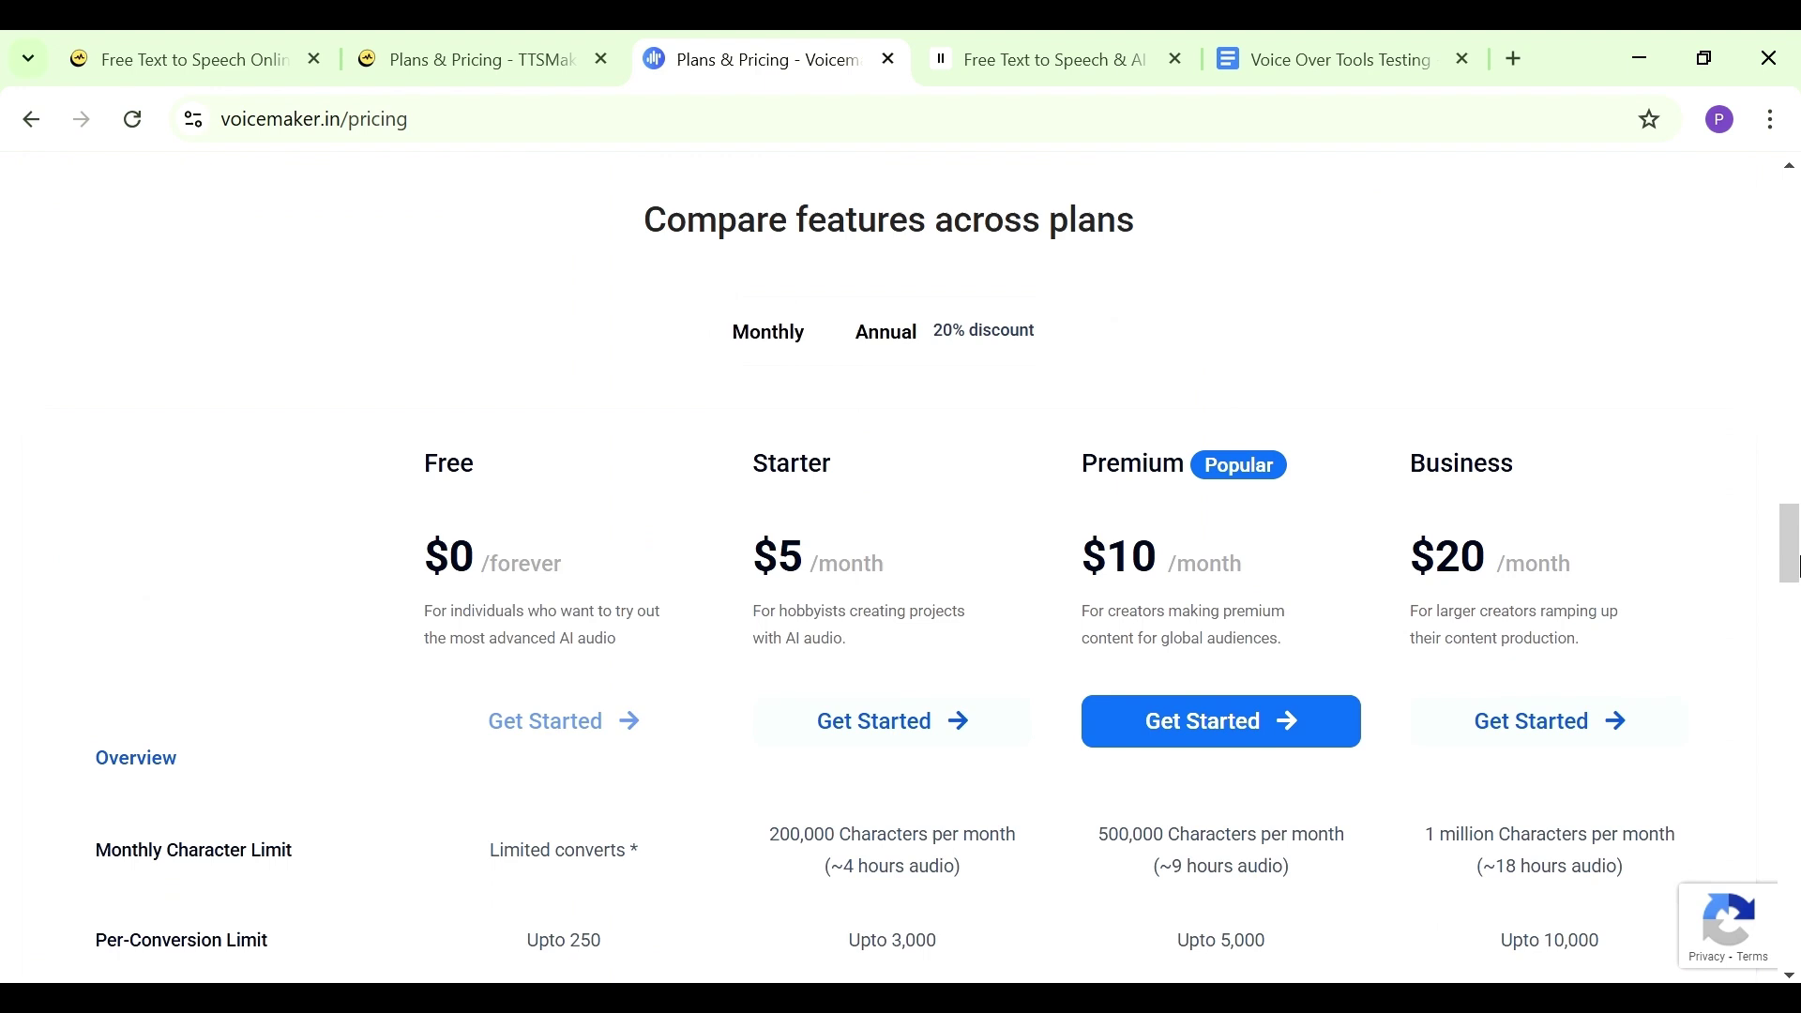
left_click_drag(1793, 557, 1793, 711)
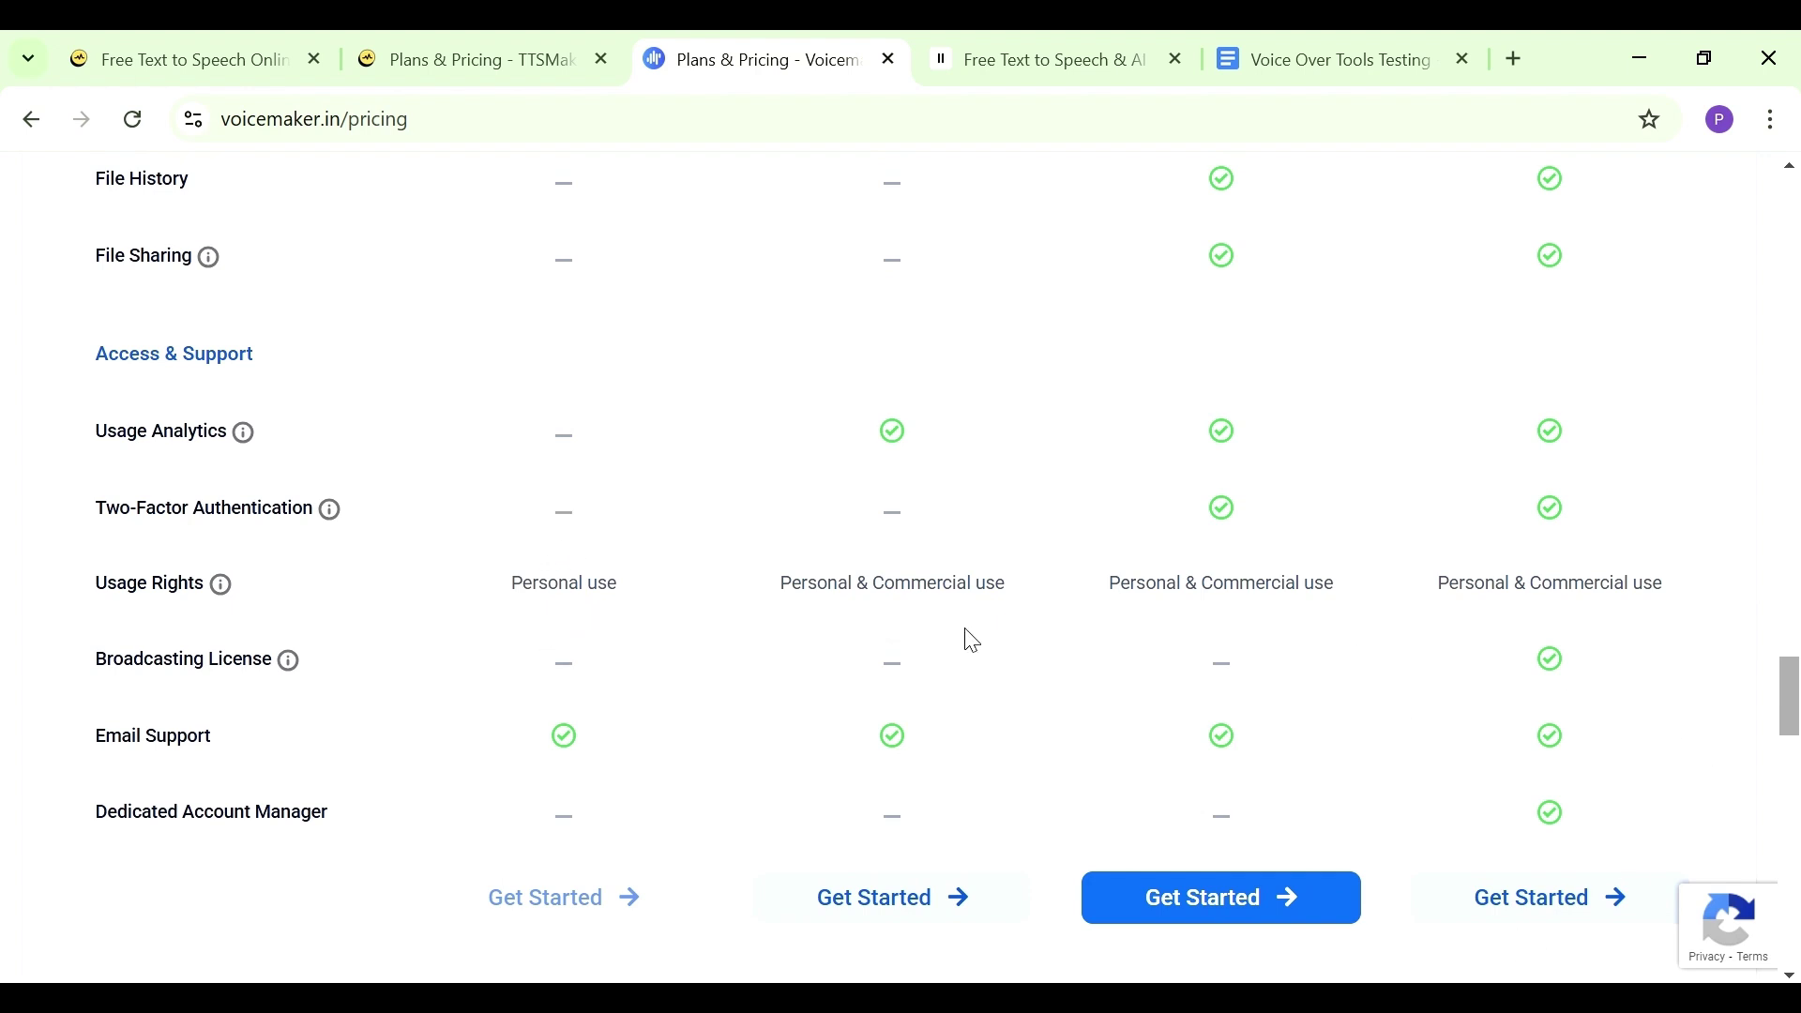
left_click_drag(1798, 750, 1798, 596)
scroll(1798, 597, "down", 15)
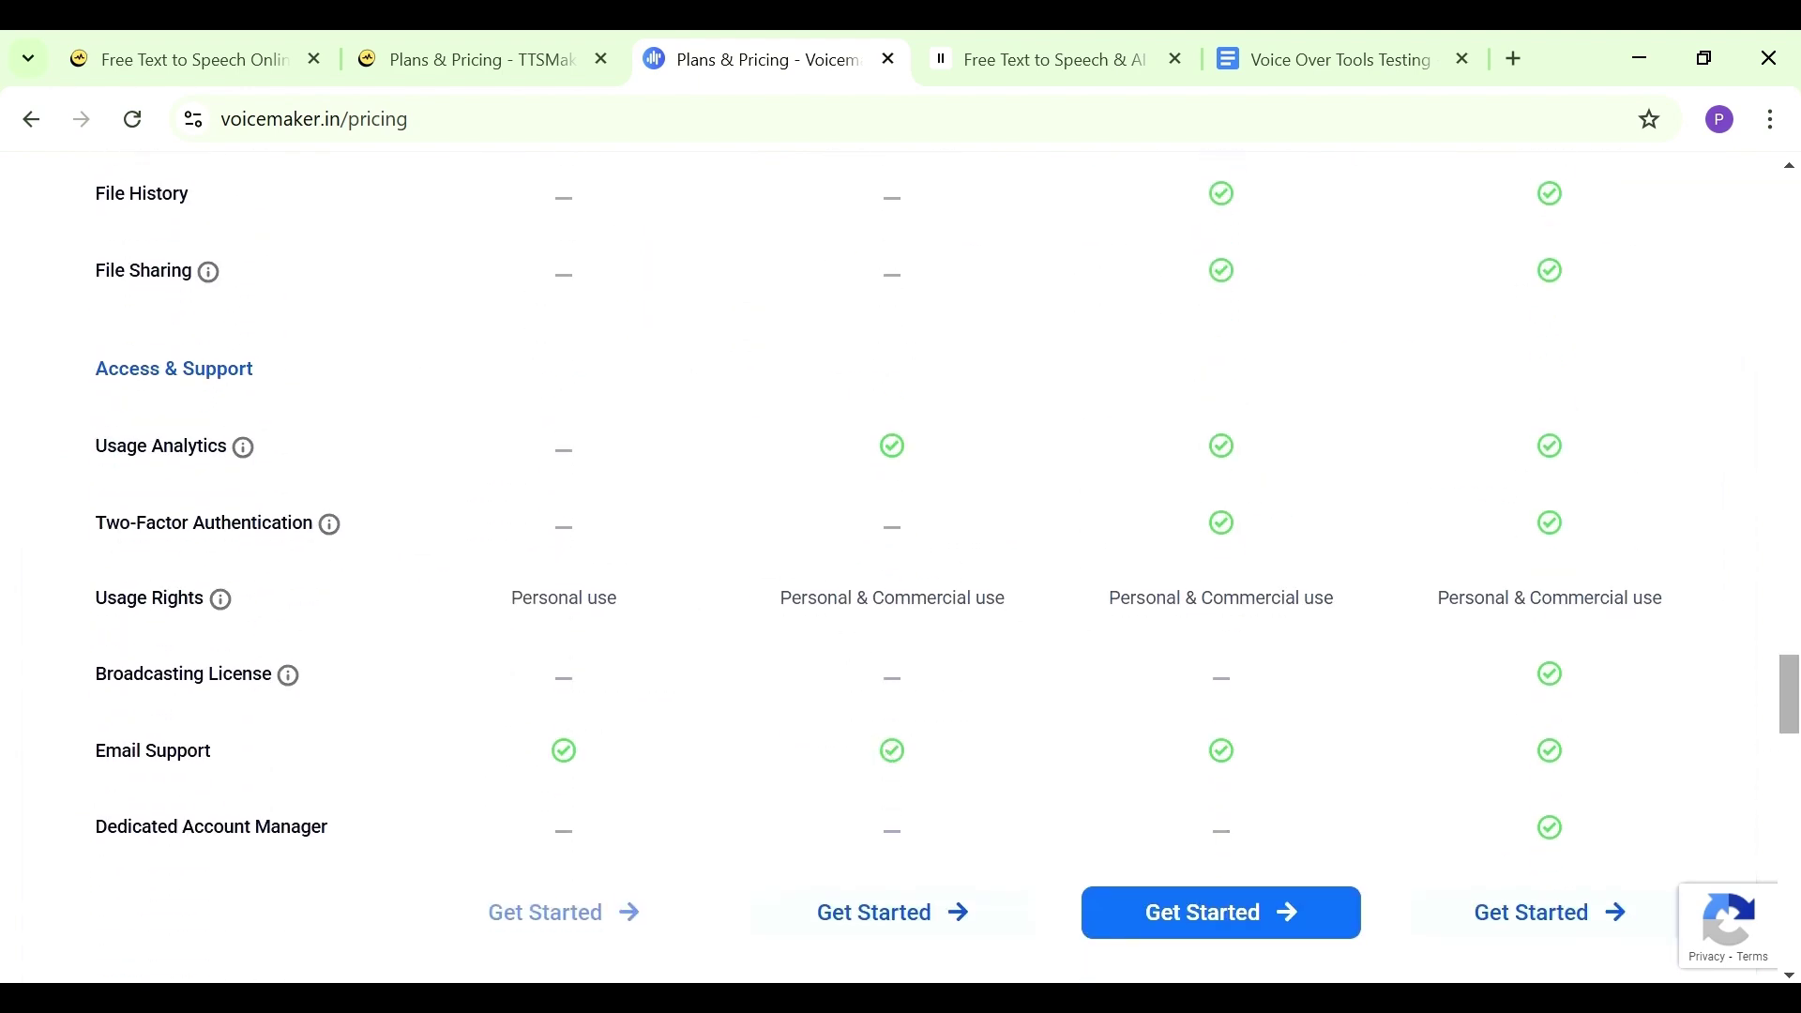
left_click_drag(1793, 692, 1795, 547)
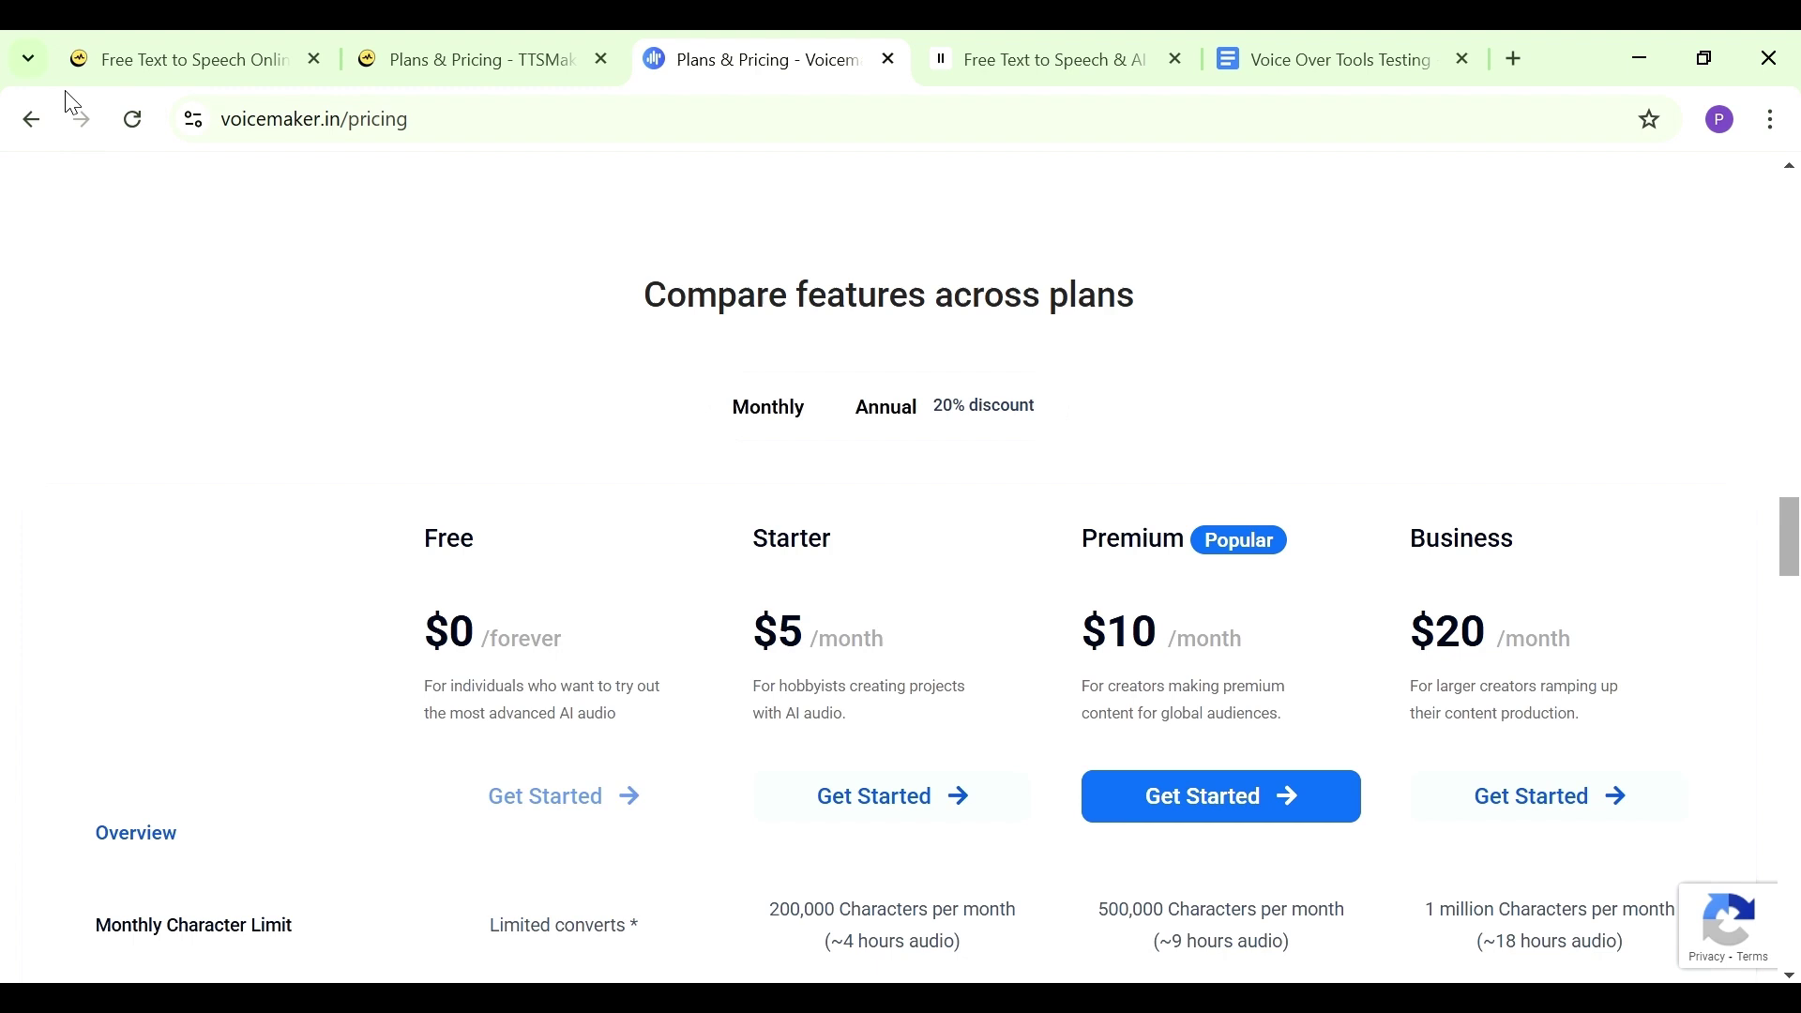
Return to the editor and filter Voicemaker's default voices to Male
left_click(32, 121)
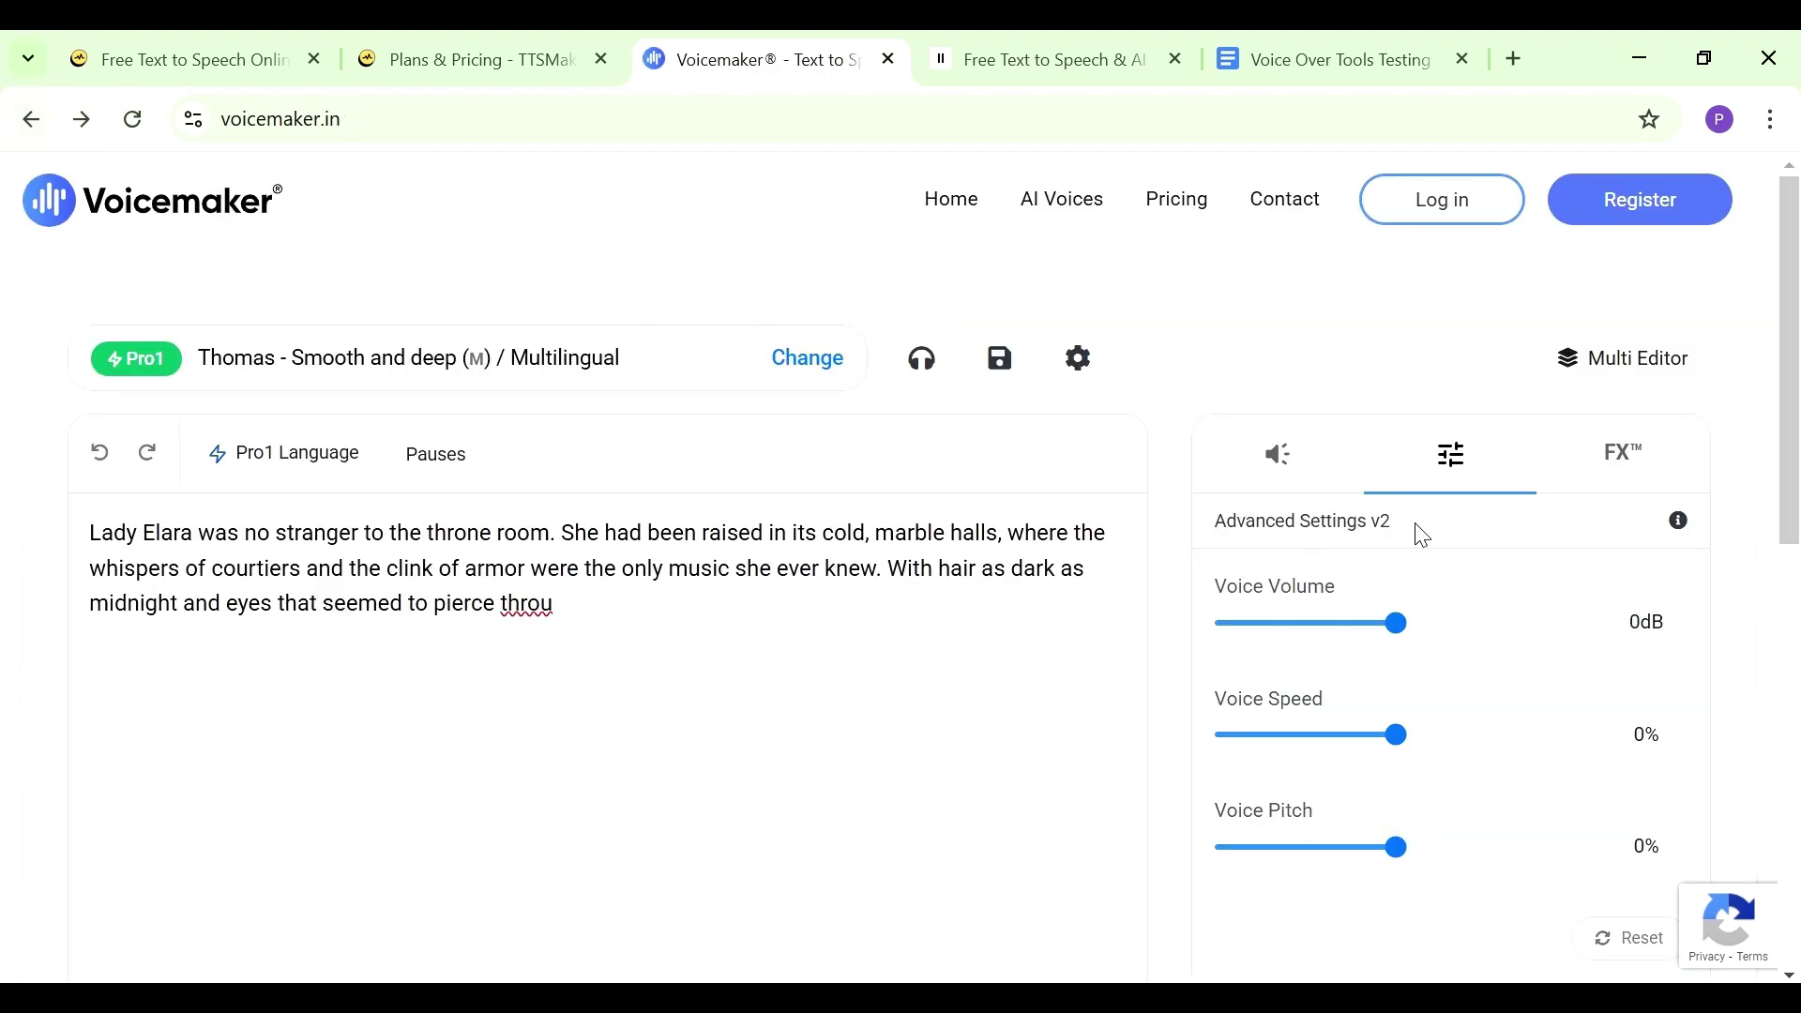
left_click_drag(1791, 404, 1796, 455)
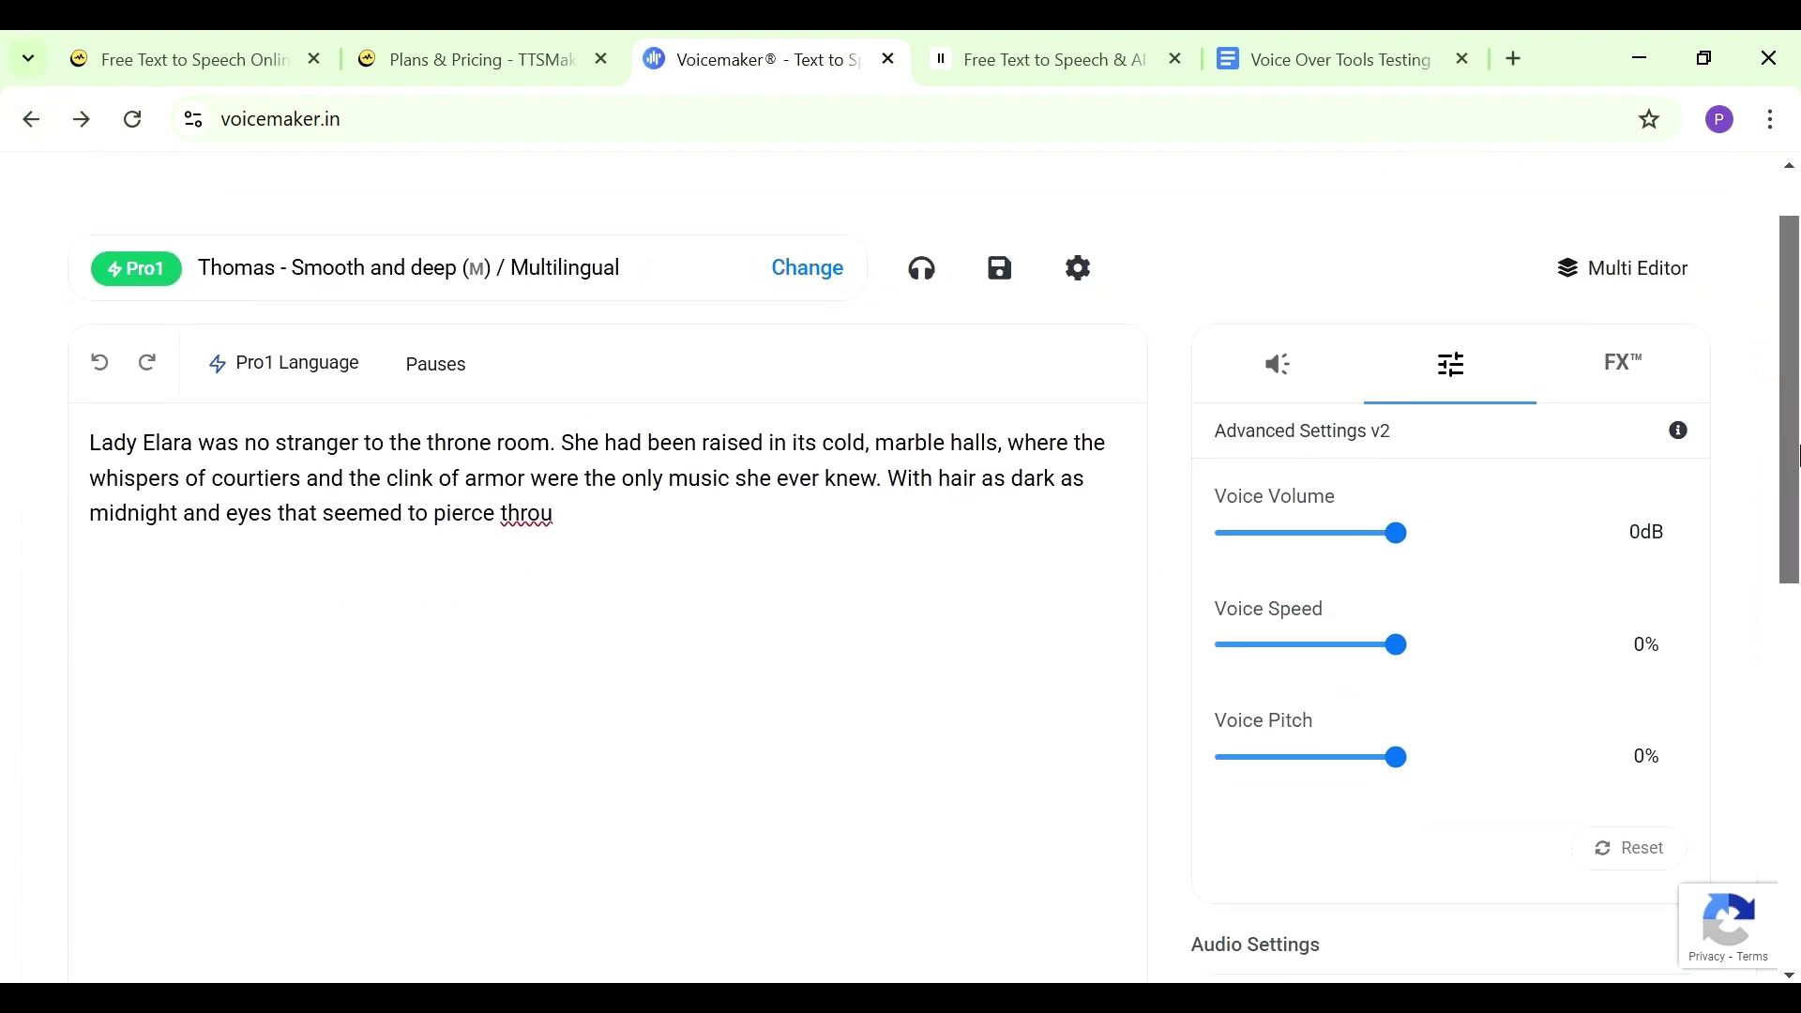
left_click(804, 272)
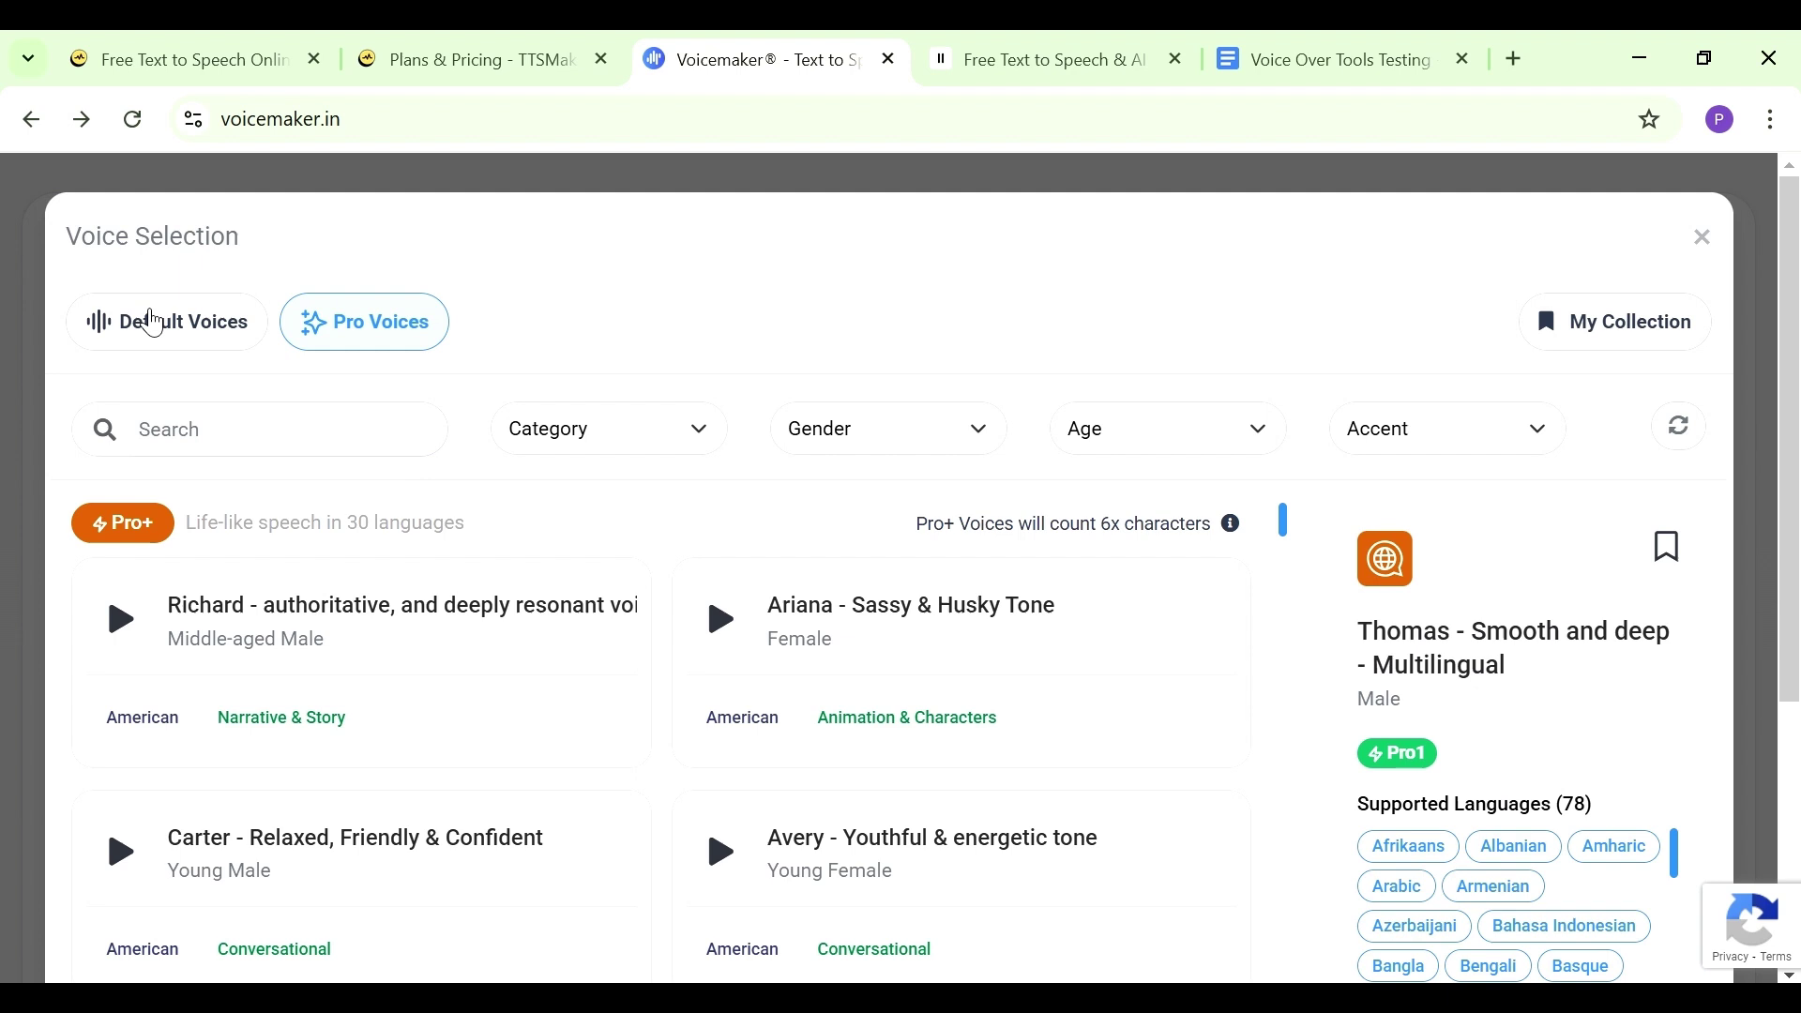
left_click(155, 321)
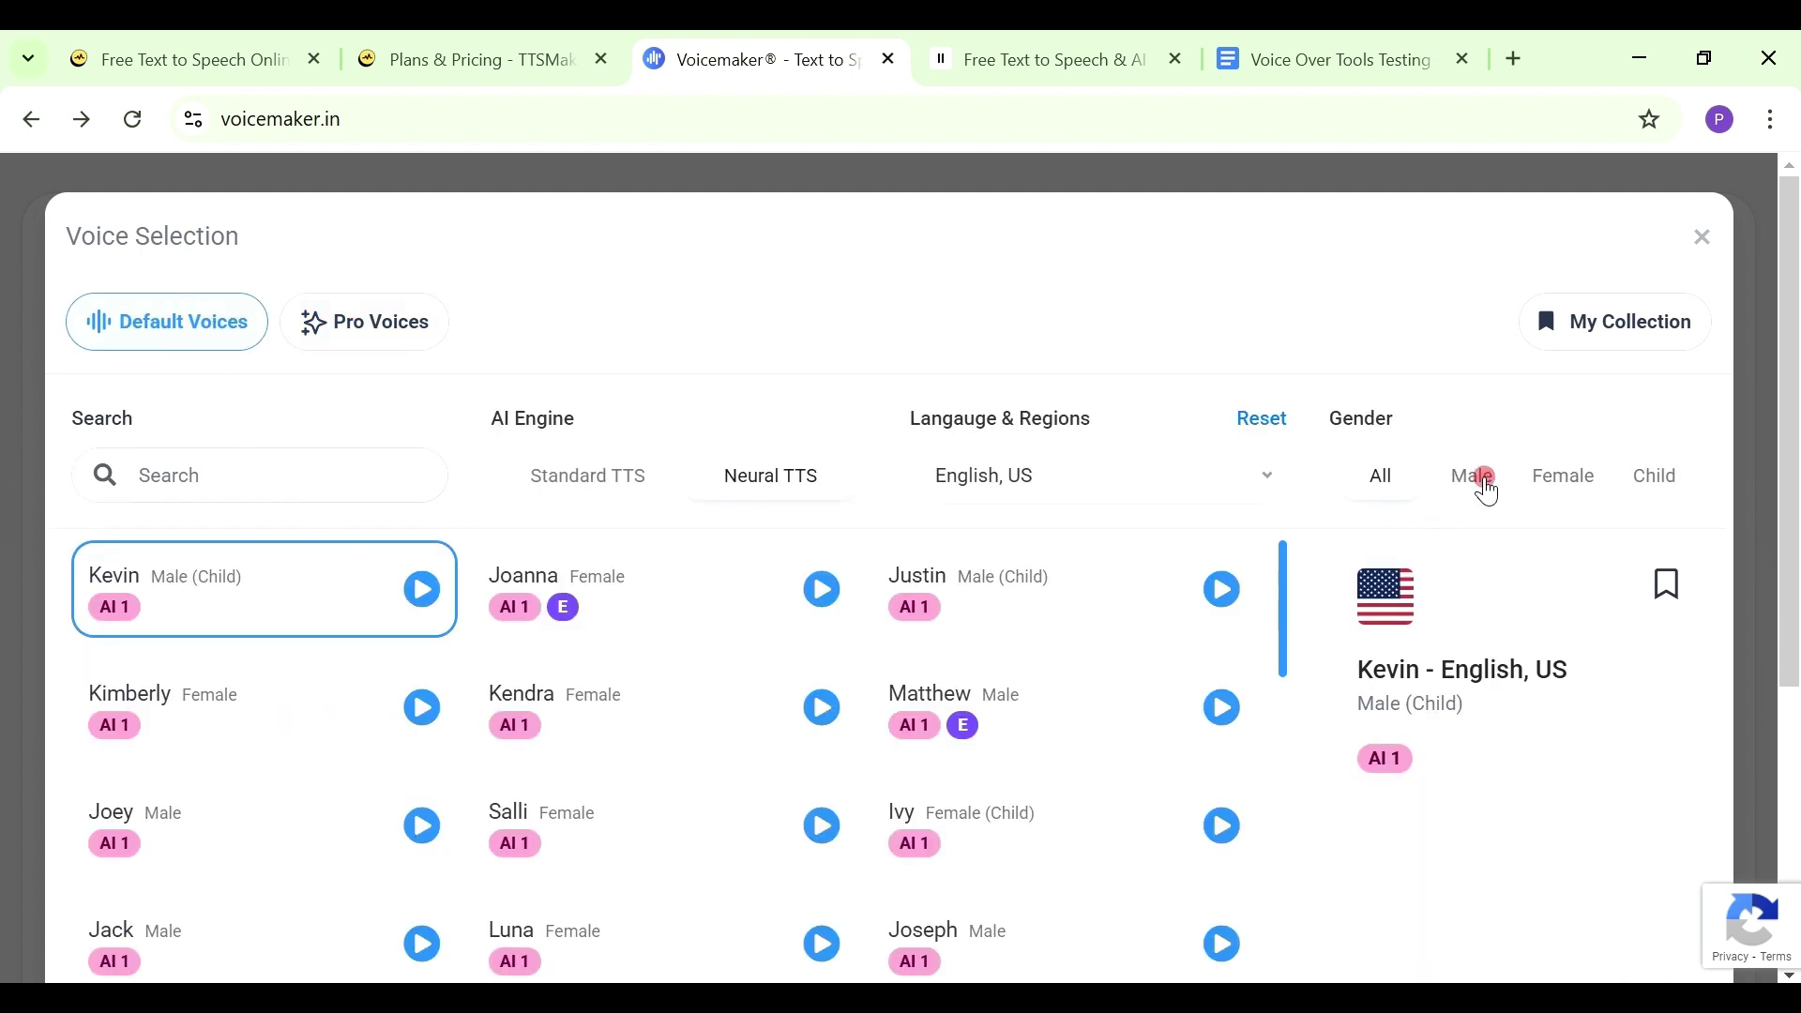
left_click(1486, 489)
left_click(1384, 476)
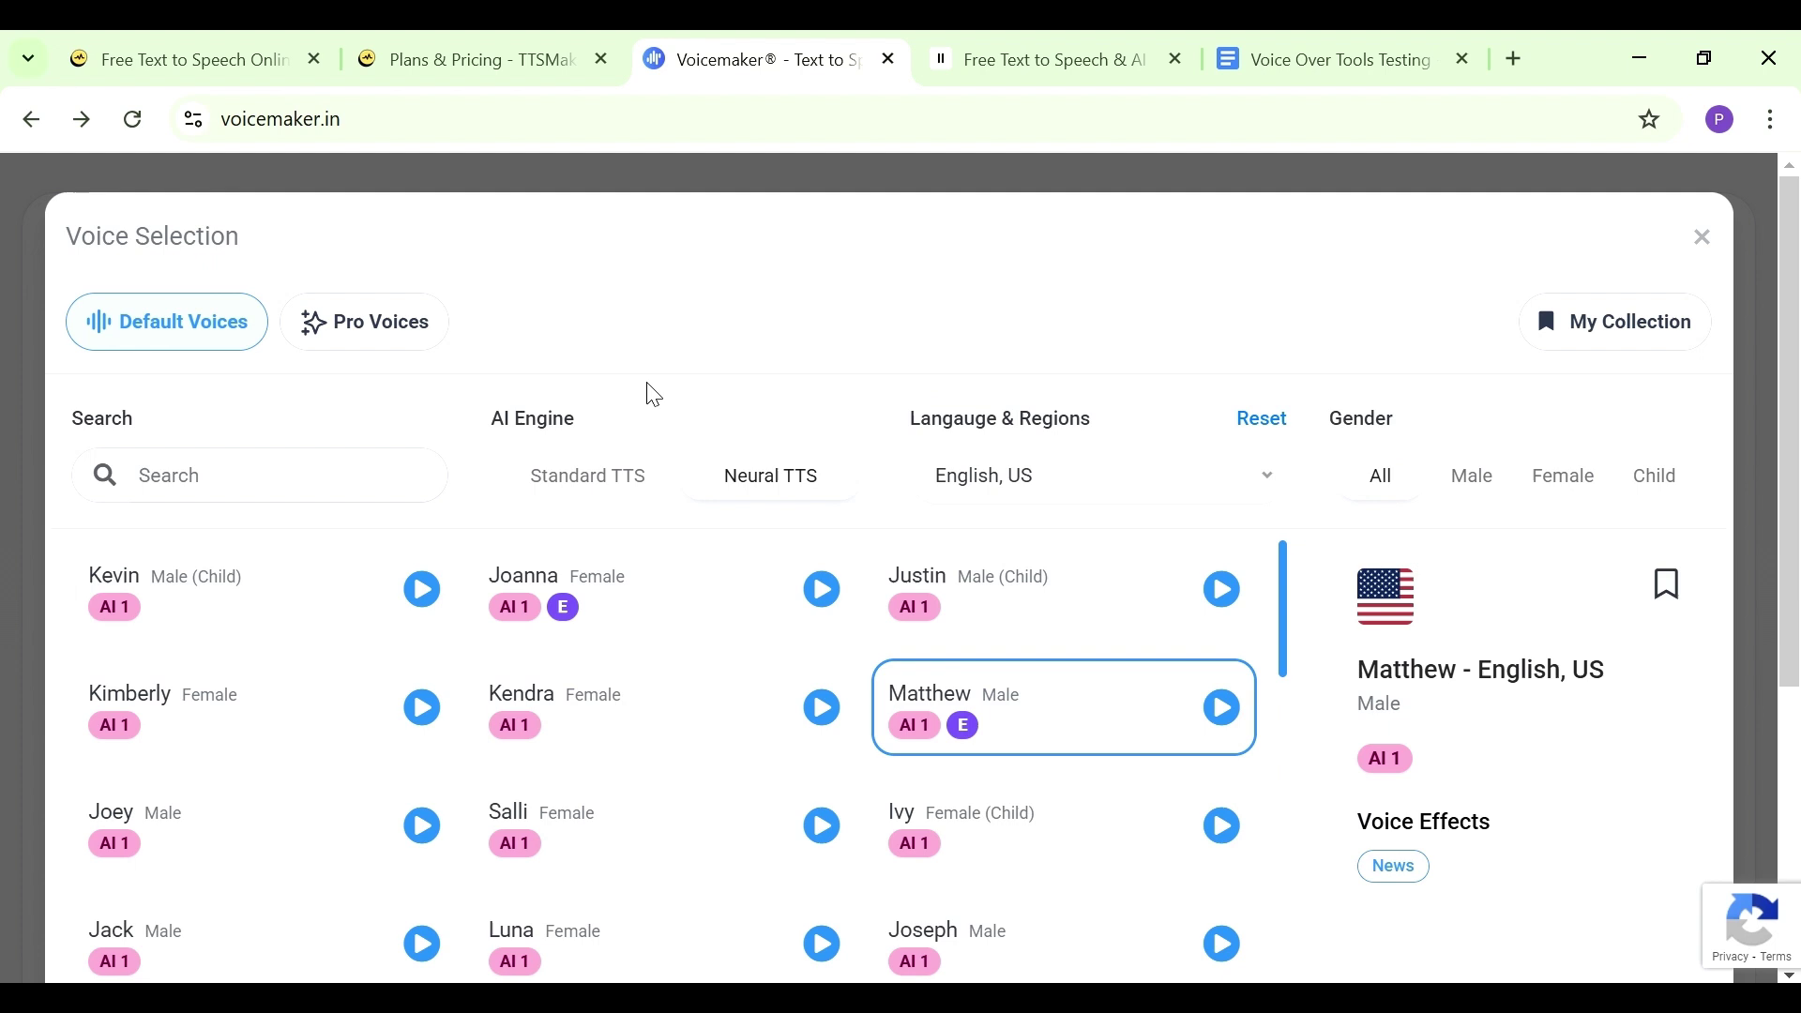
left_click(1472, 475)
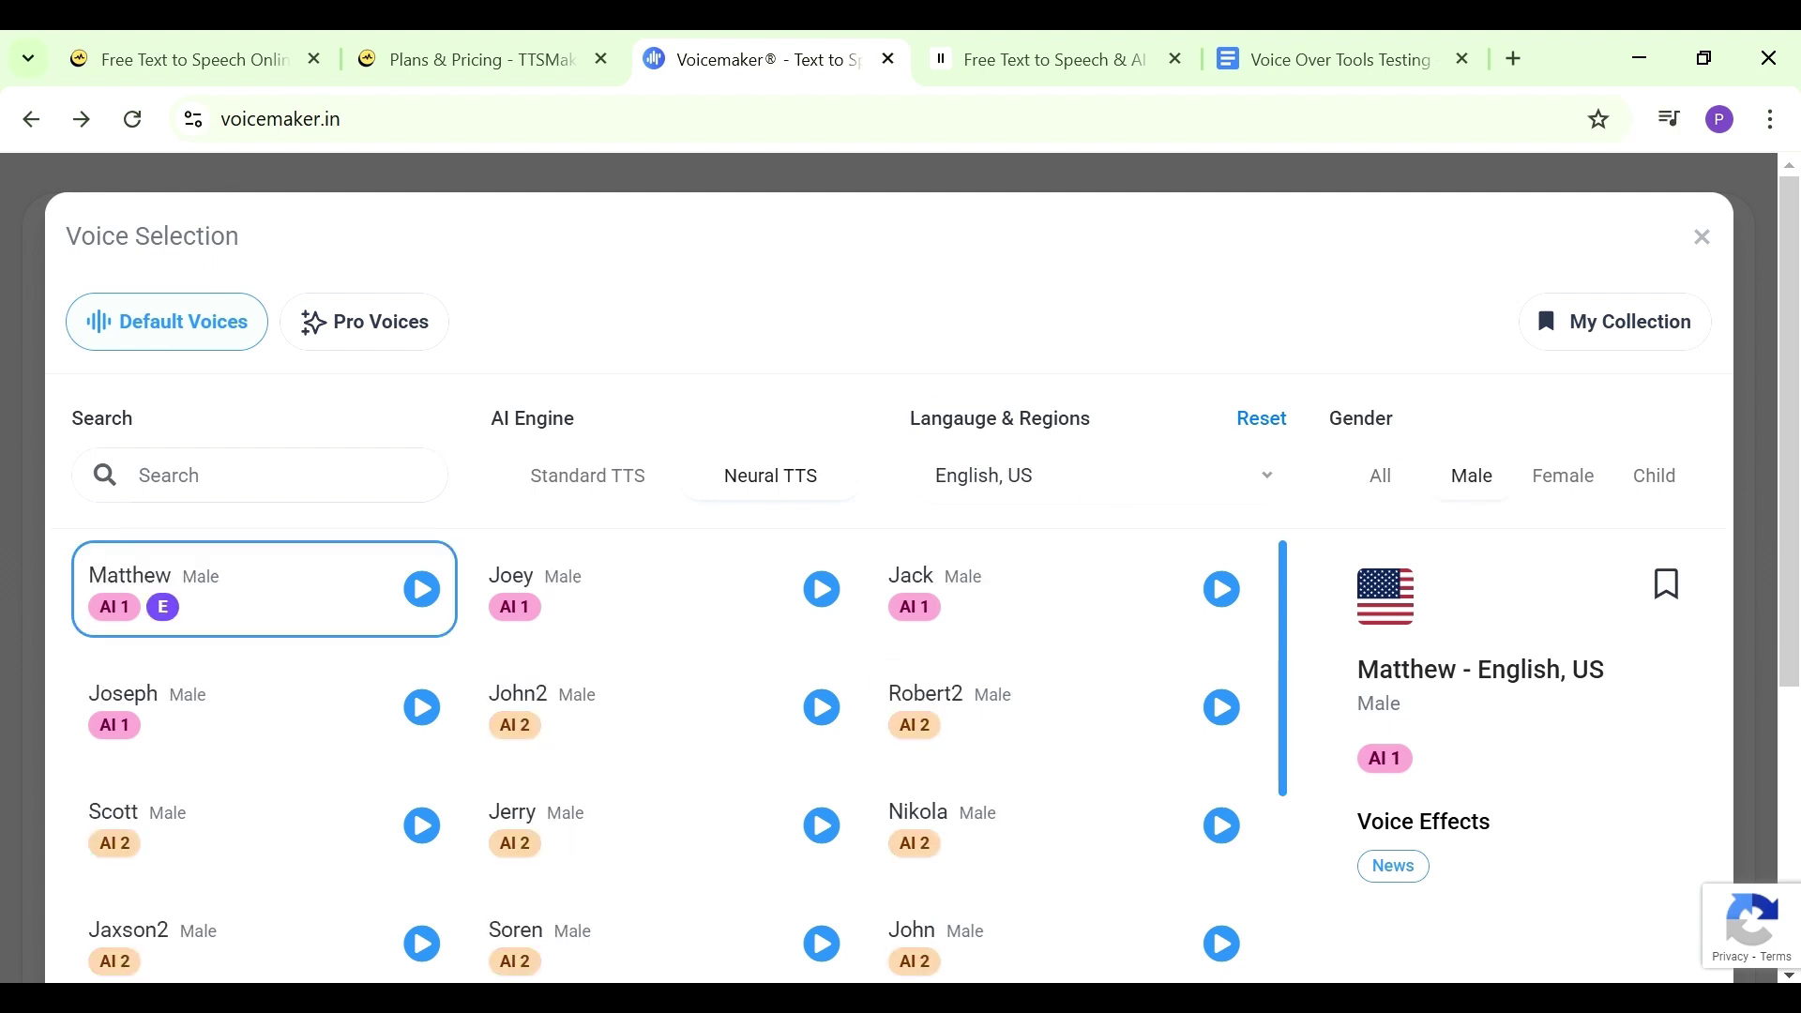
Preview Matthew, Joey, Jack and Joseph, then search 'alex' and pick Alexander
left_click(423, 591)
left_click(823, 589)
left_click(1228, 605)
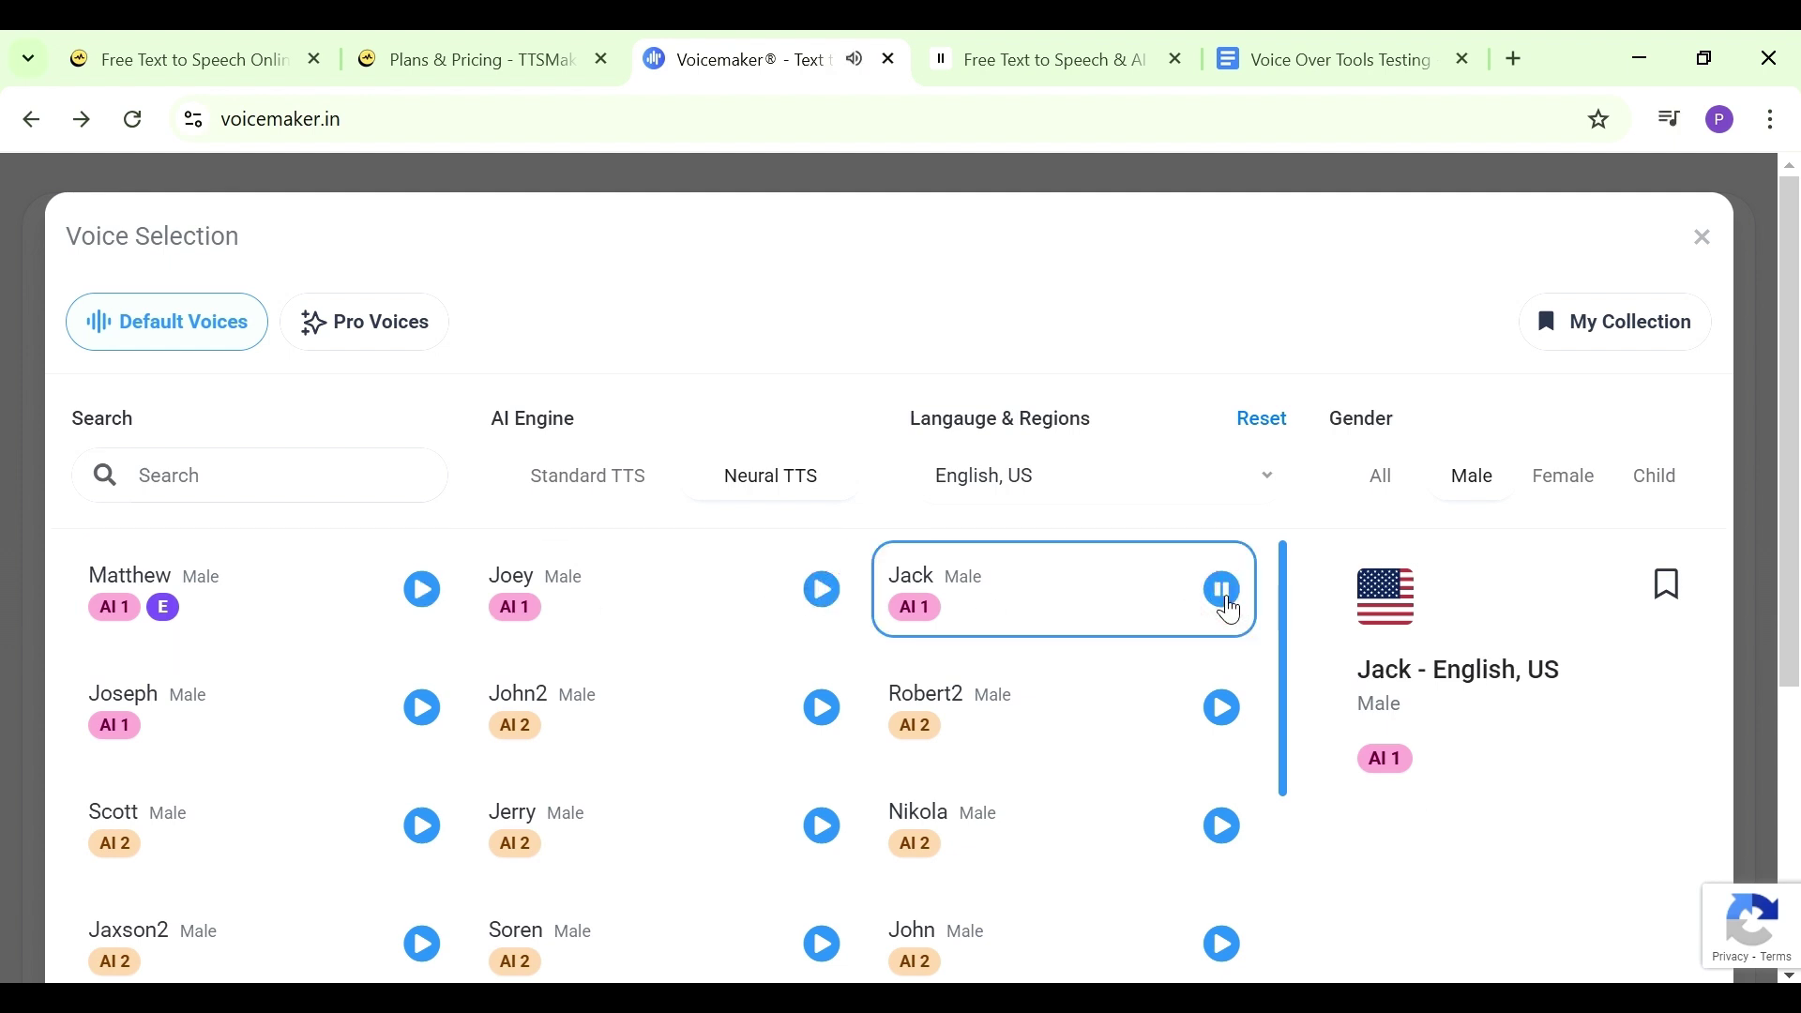
left_click(445, 724)
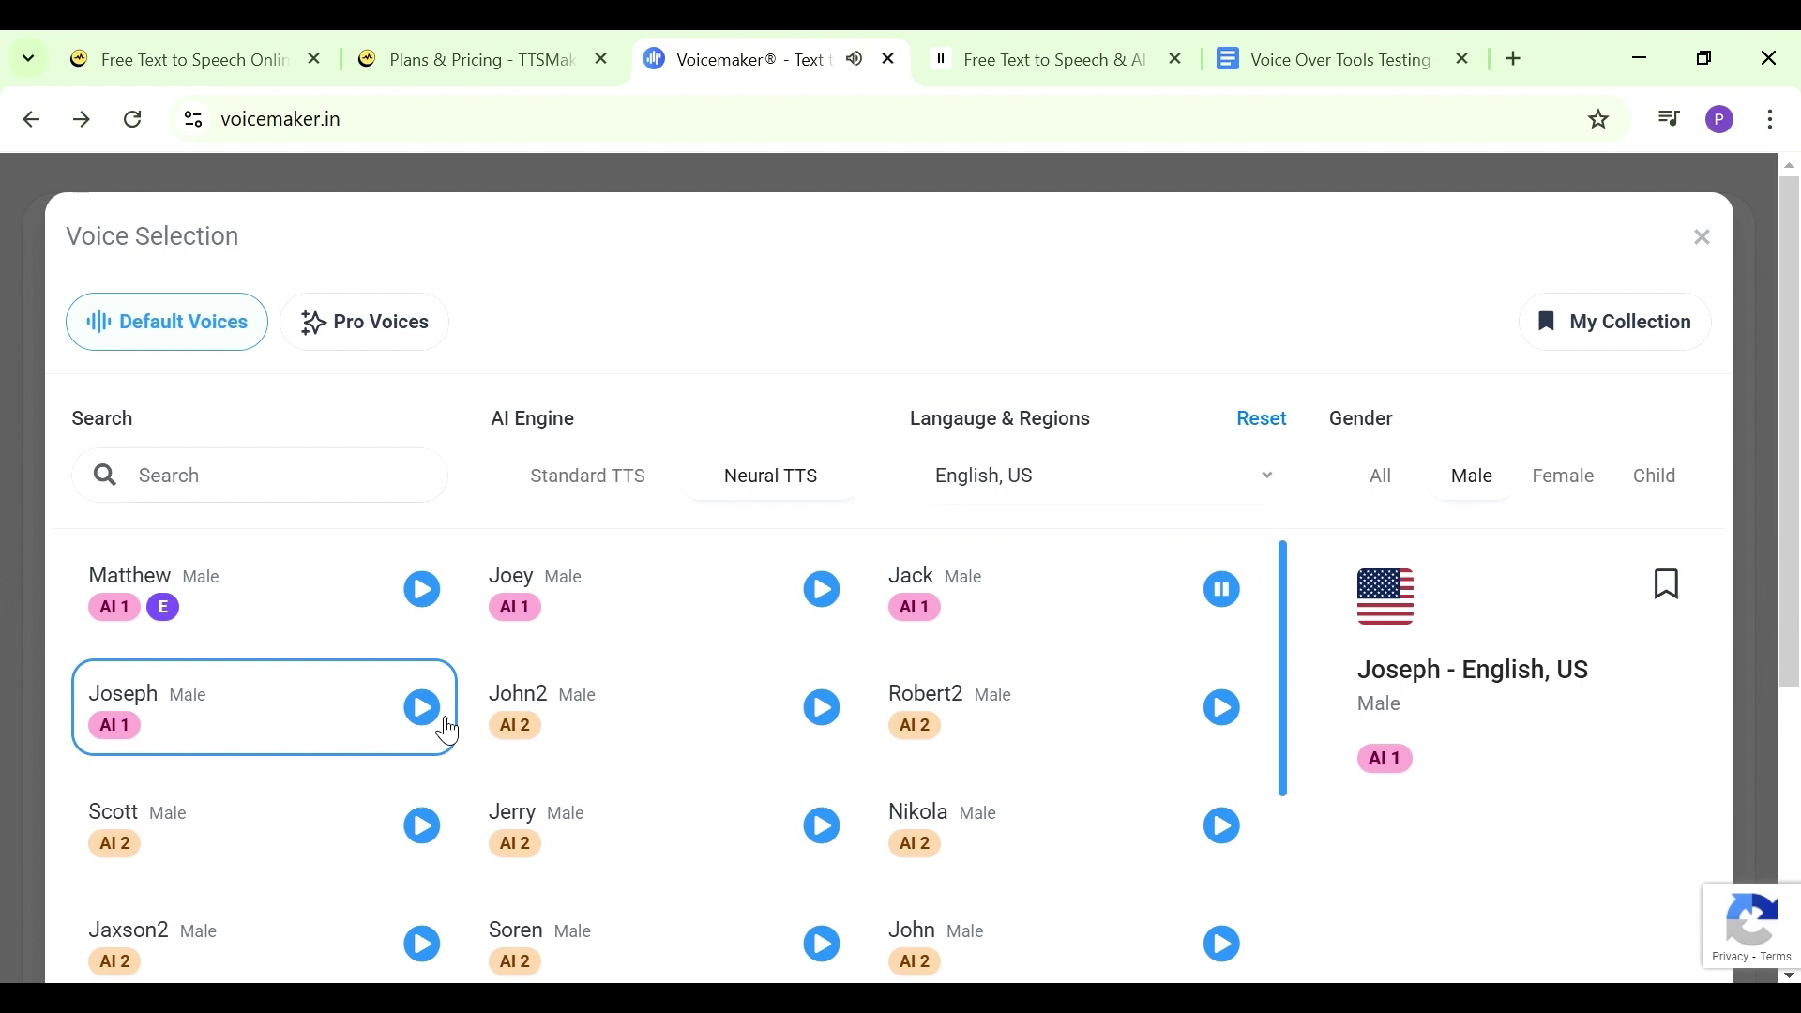
left_click(422, 707)
left_click(216, 476)
type("alex")
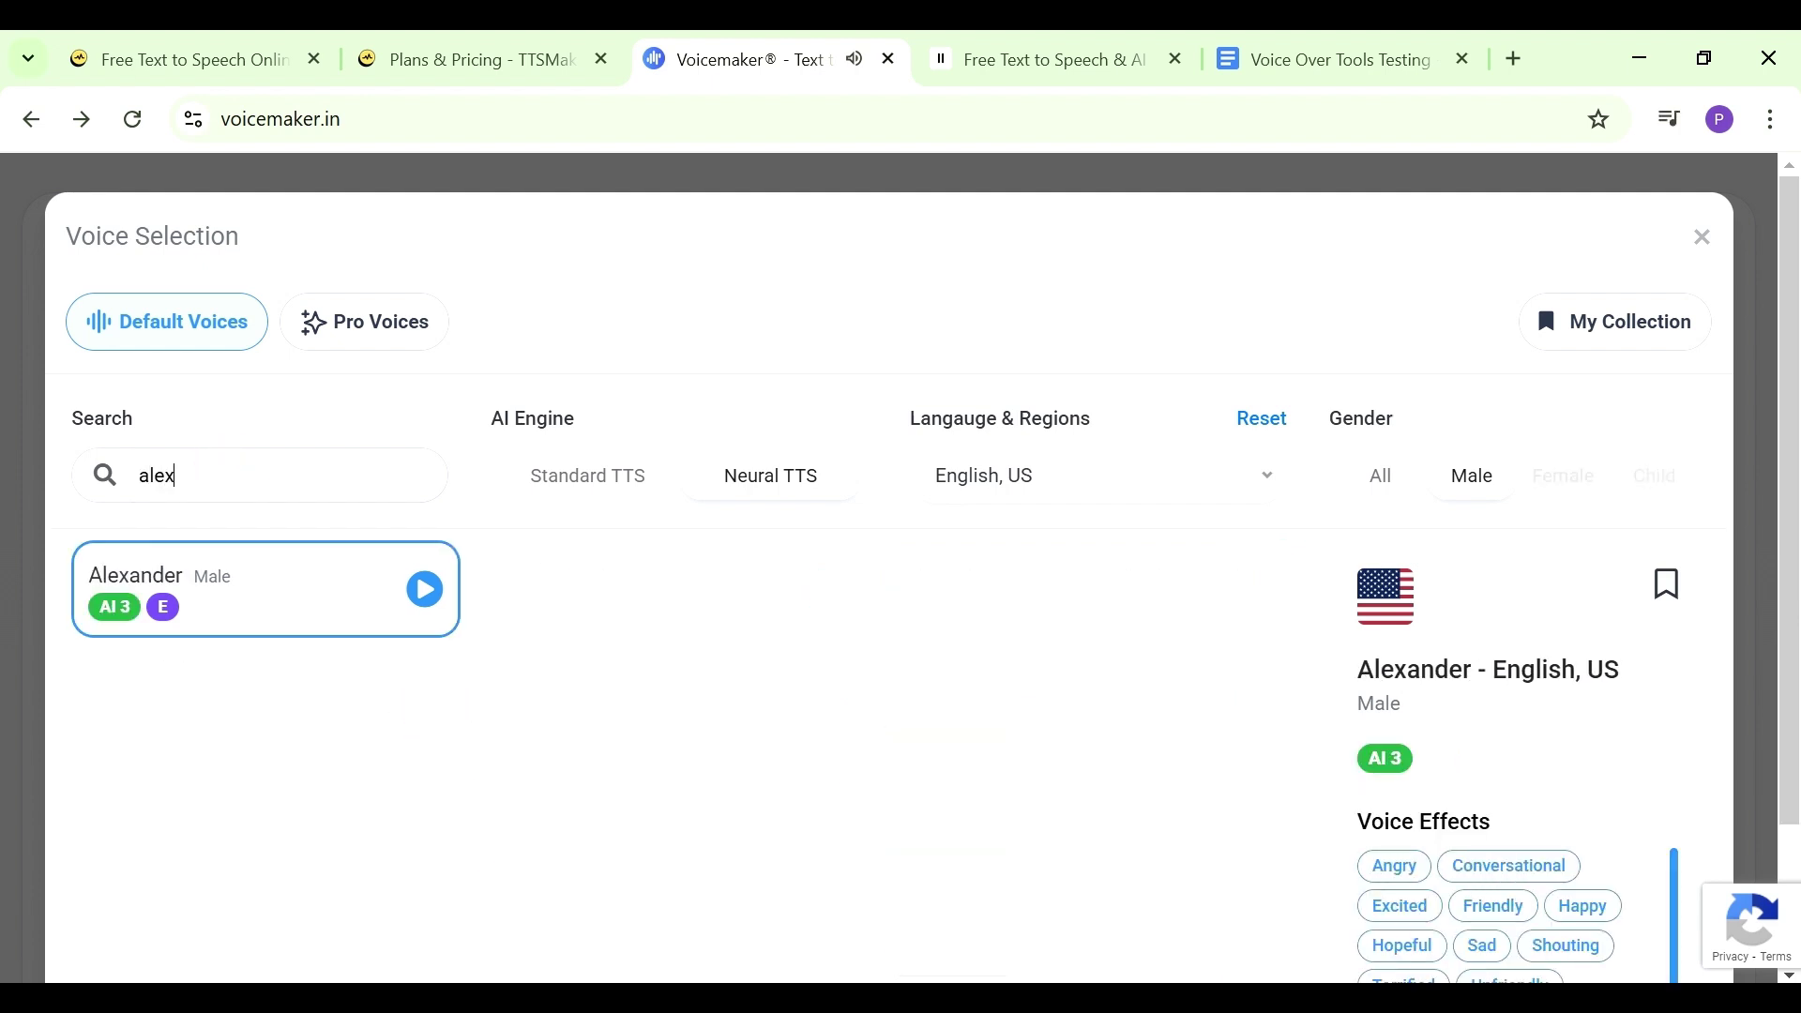
left_click(424, 589)
scroll(846, 559, "down", 2)
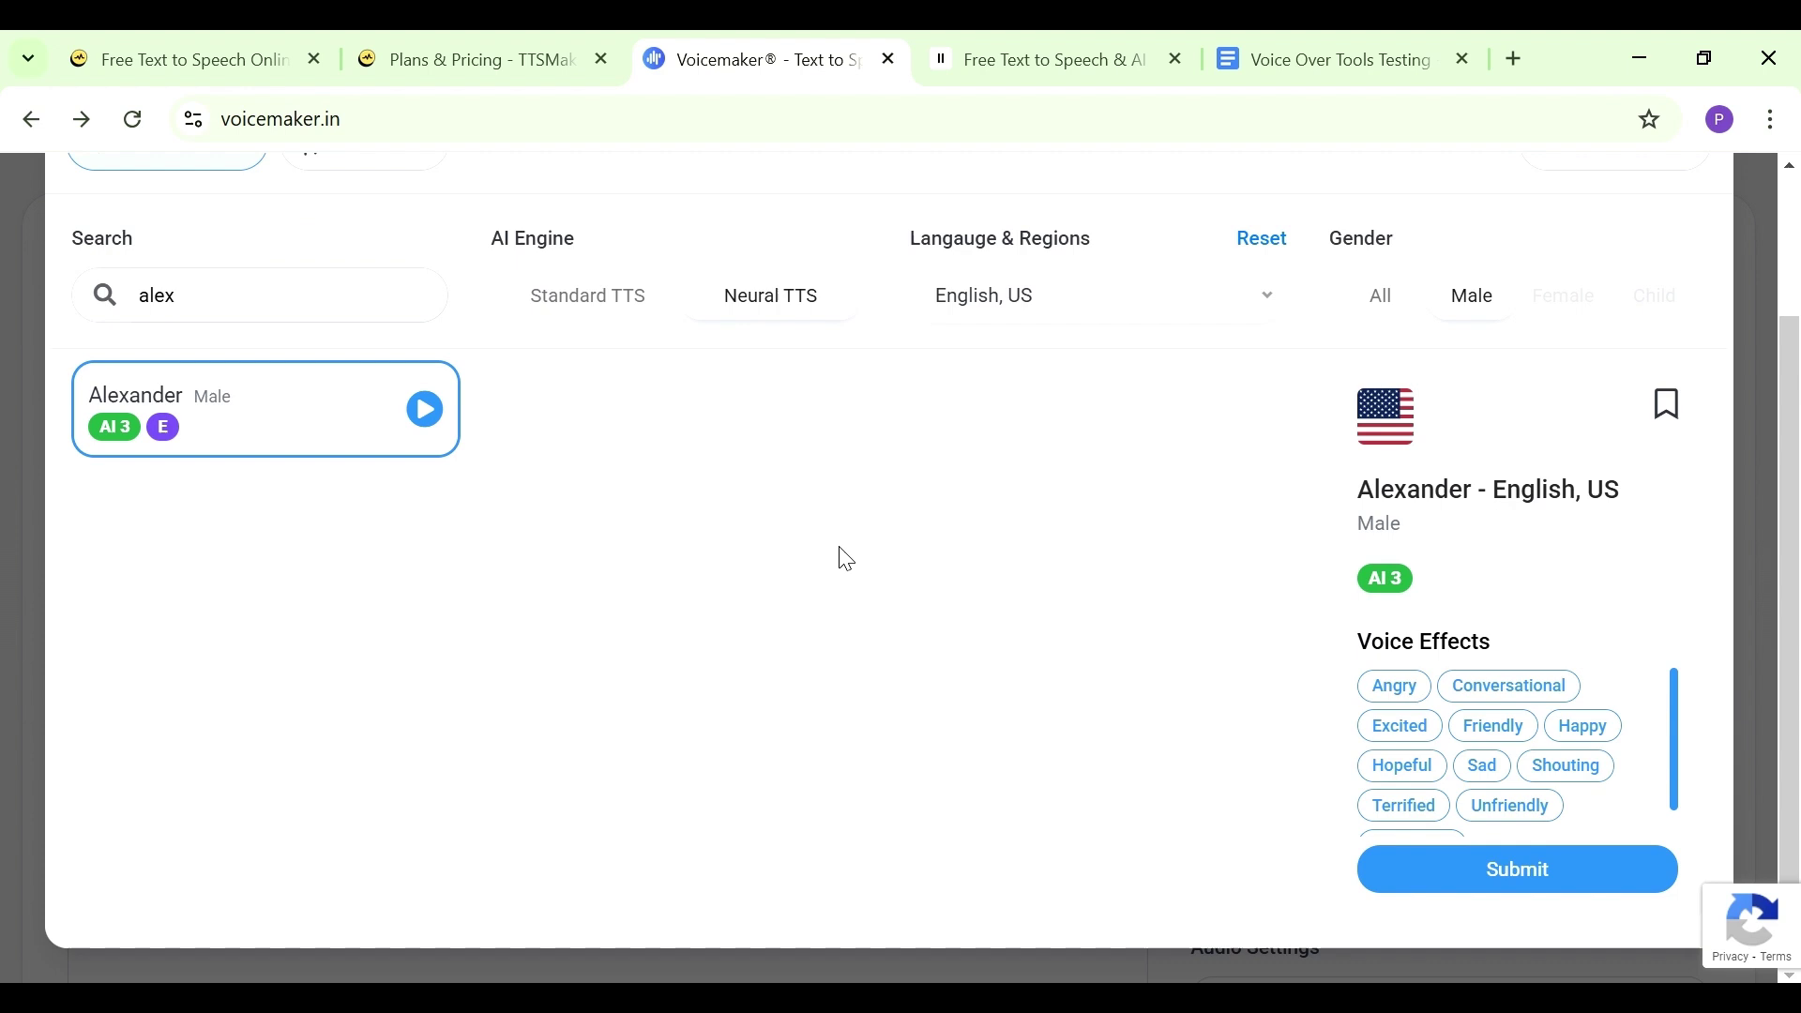
Apply Alexander as the narration voice
left_click(1500, 876)
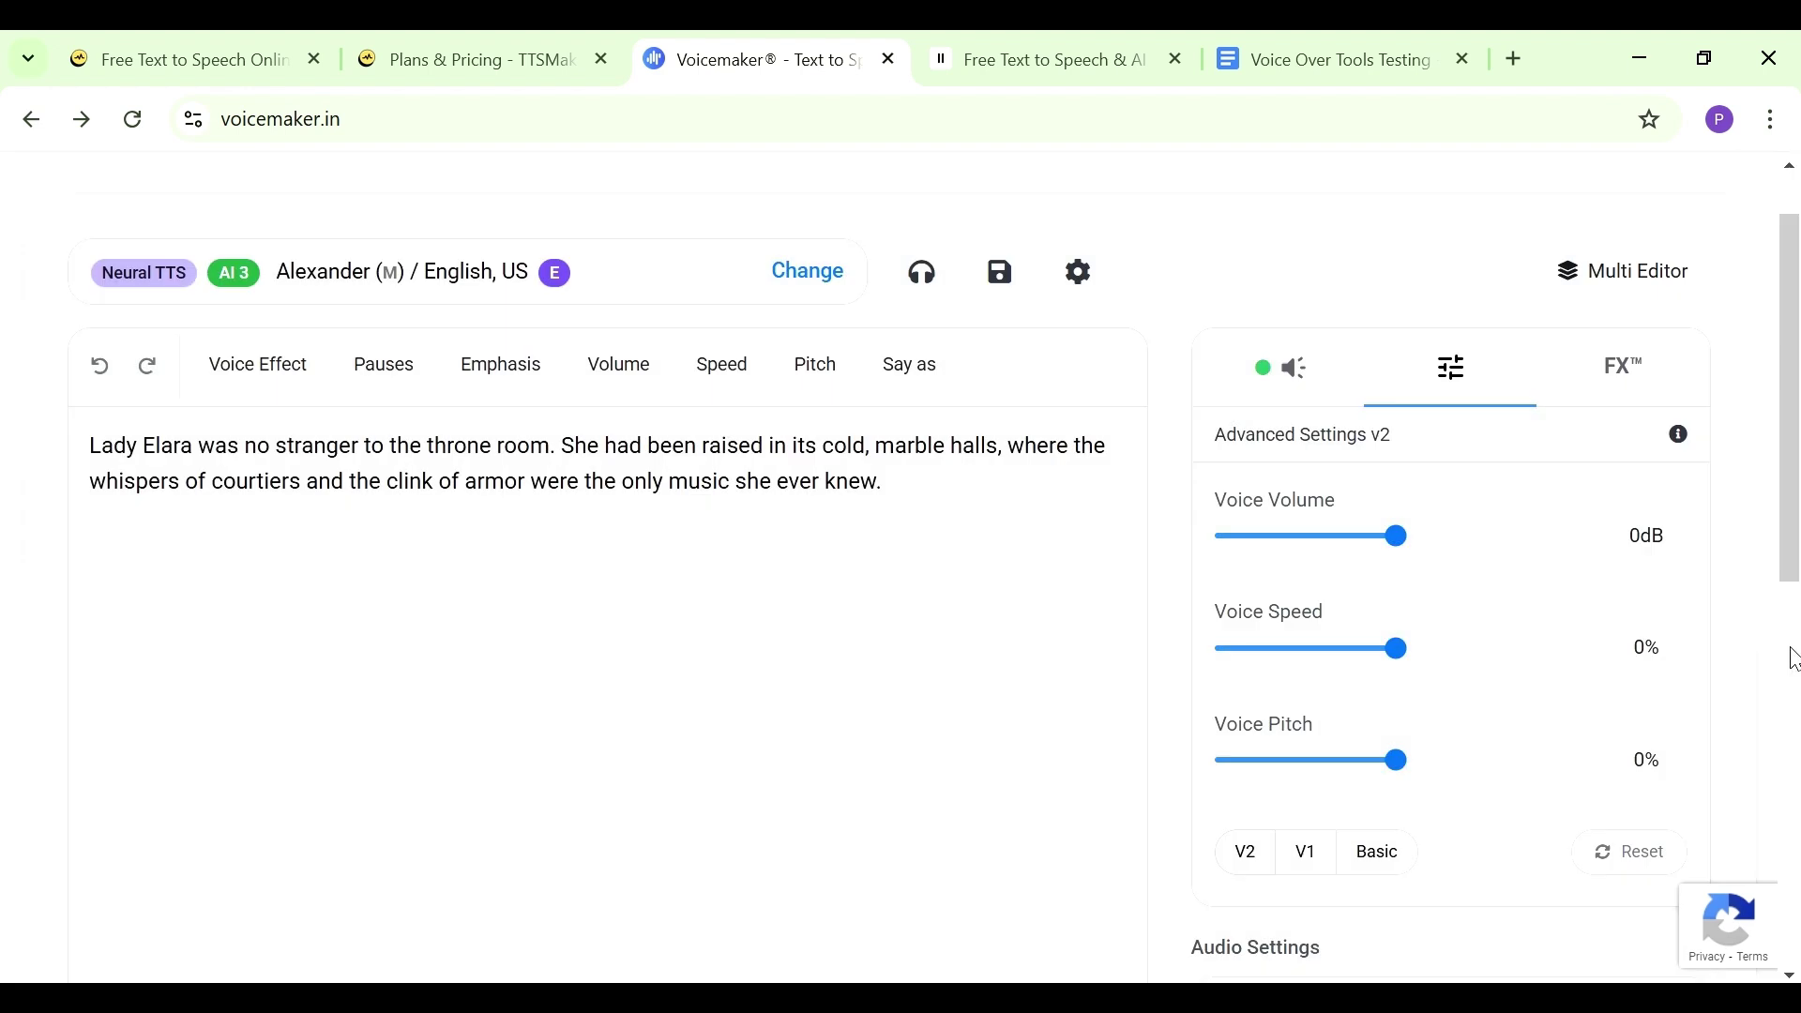
scroll(1789, 563, "up", 1)
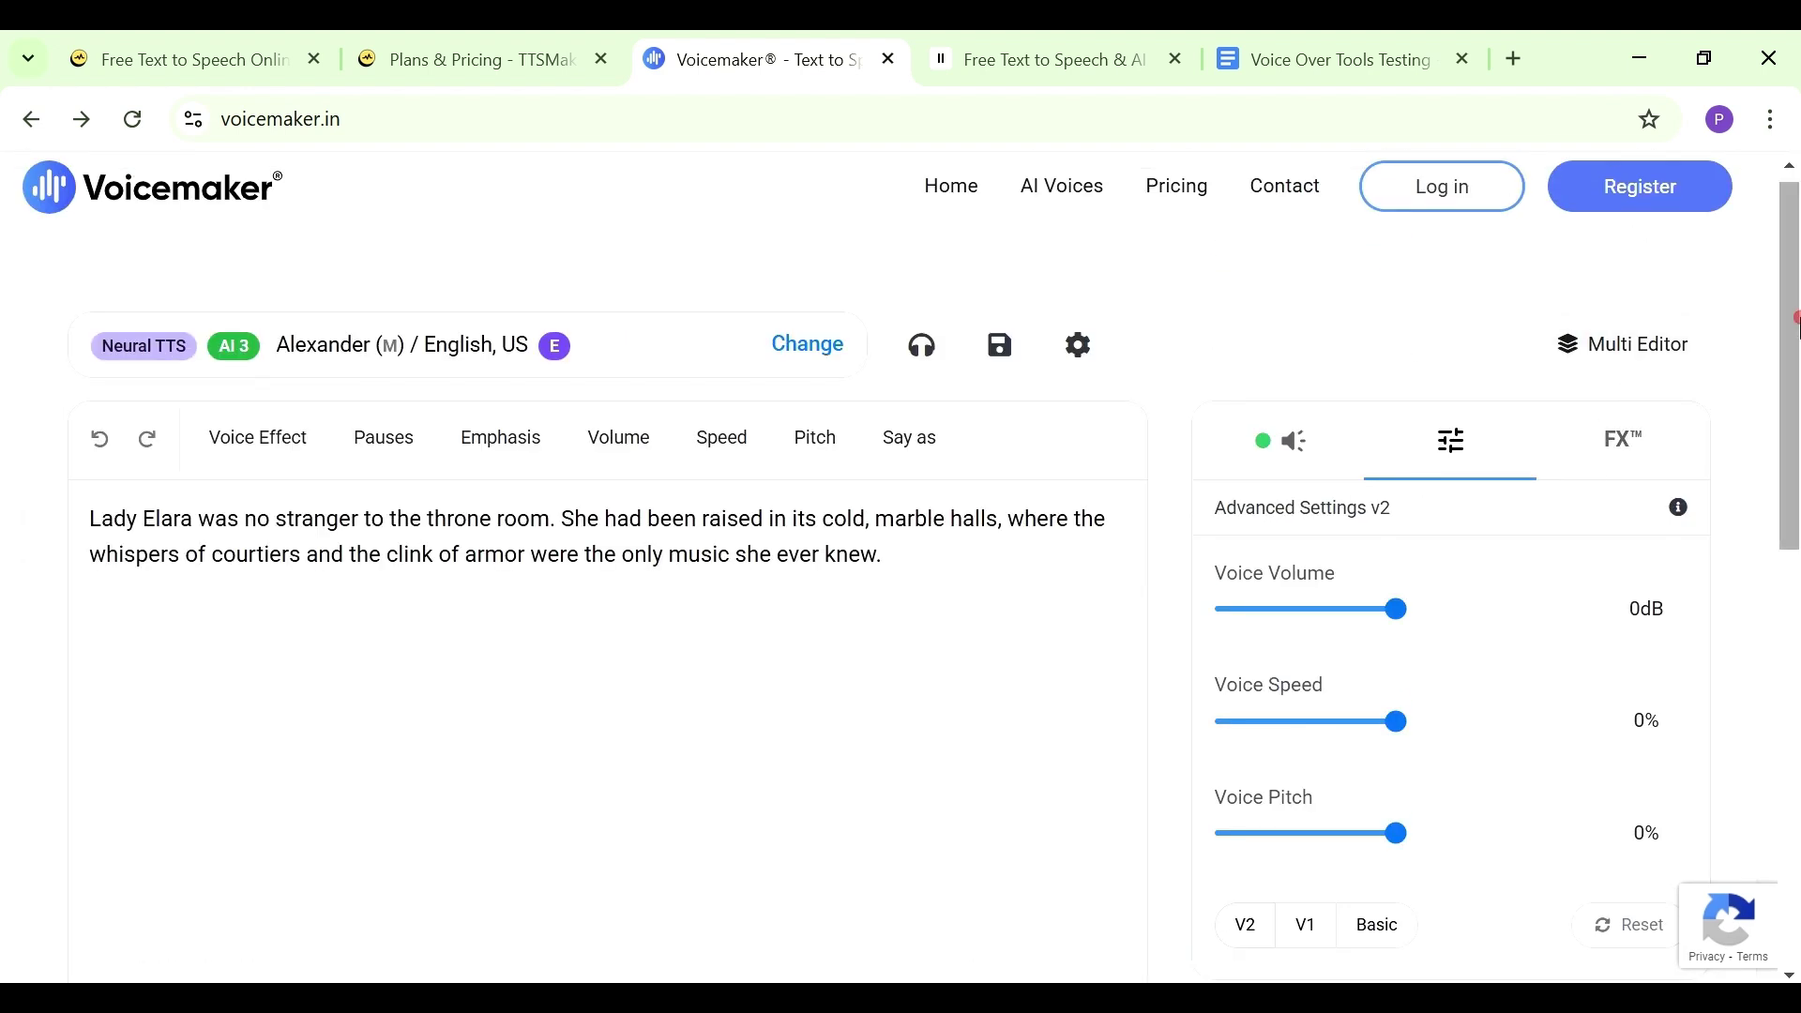
scroll(1335, 844, "down", 4)
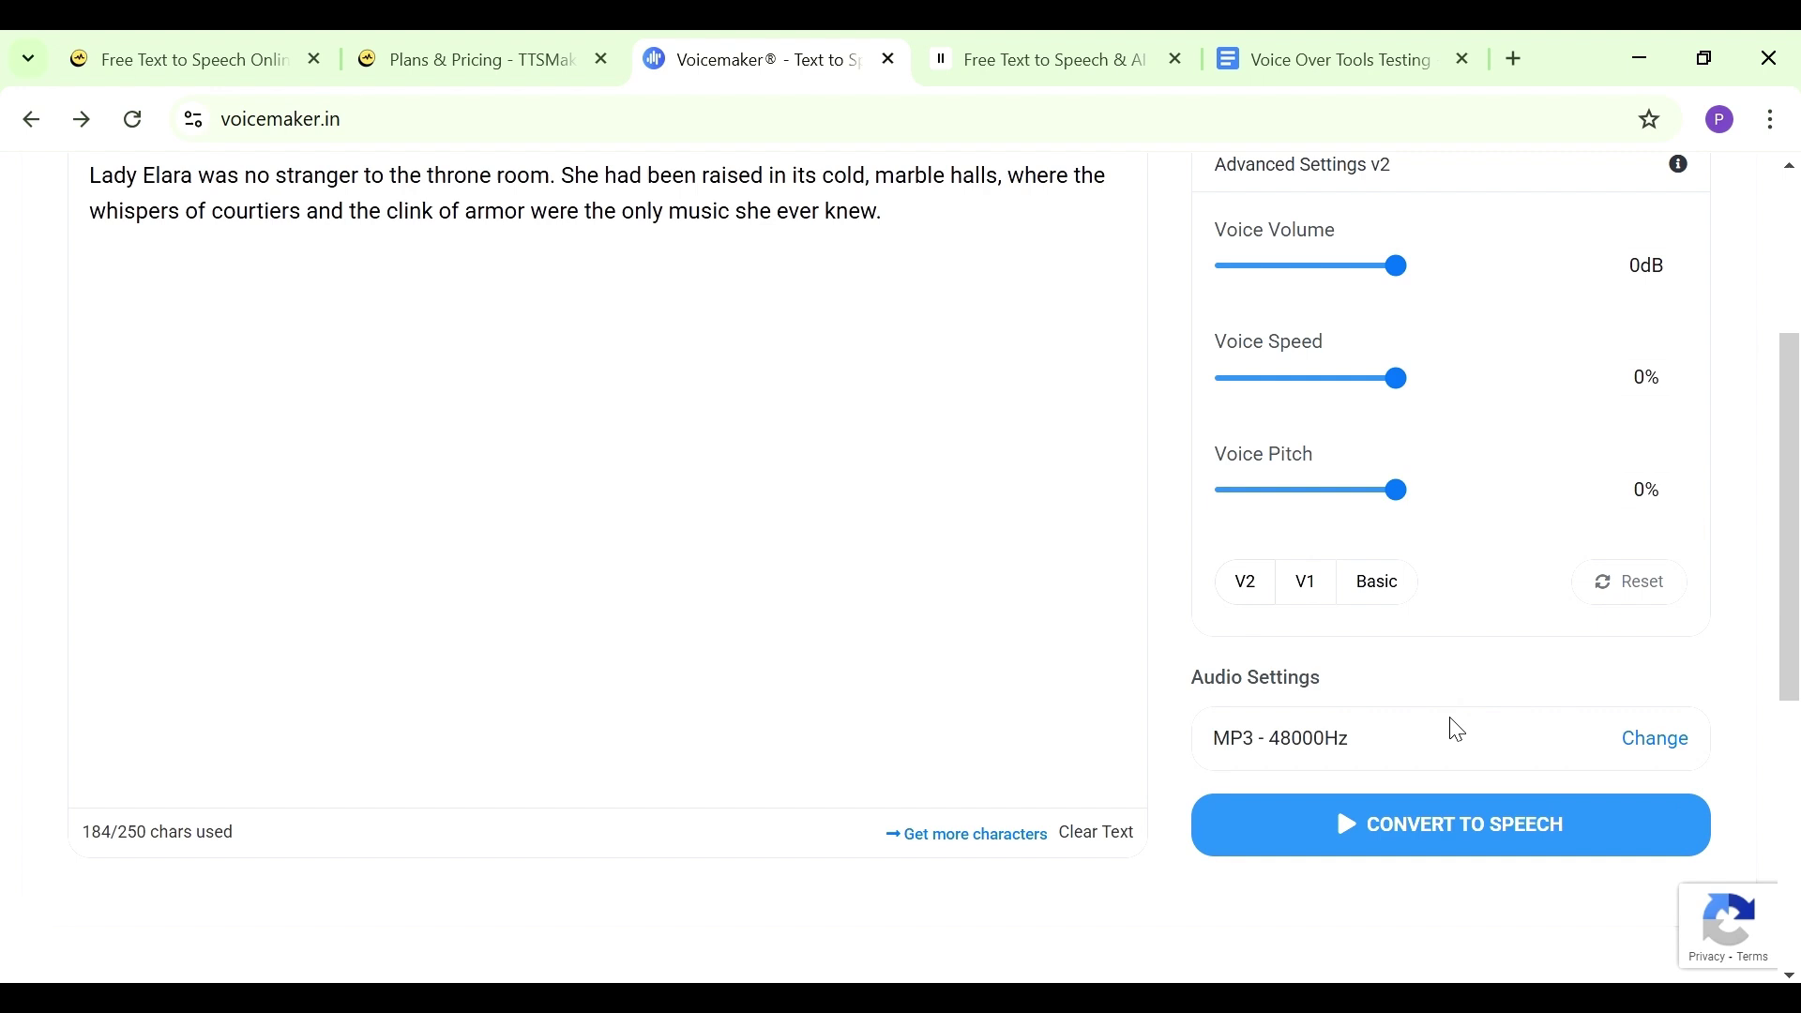
Convert the Lady Elara passage into a 12-second clip, then open the AI Voice Samples page
left_click(1396, 839)
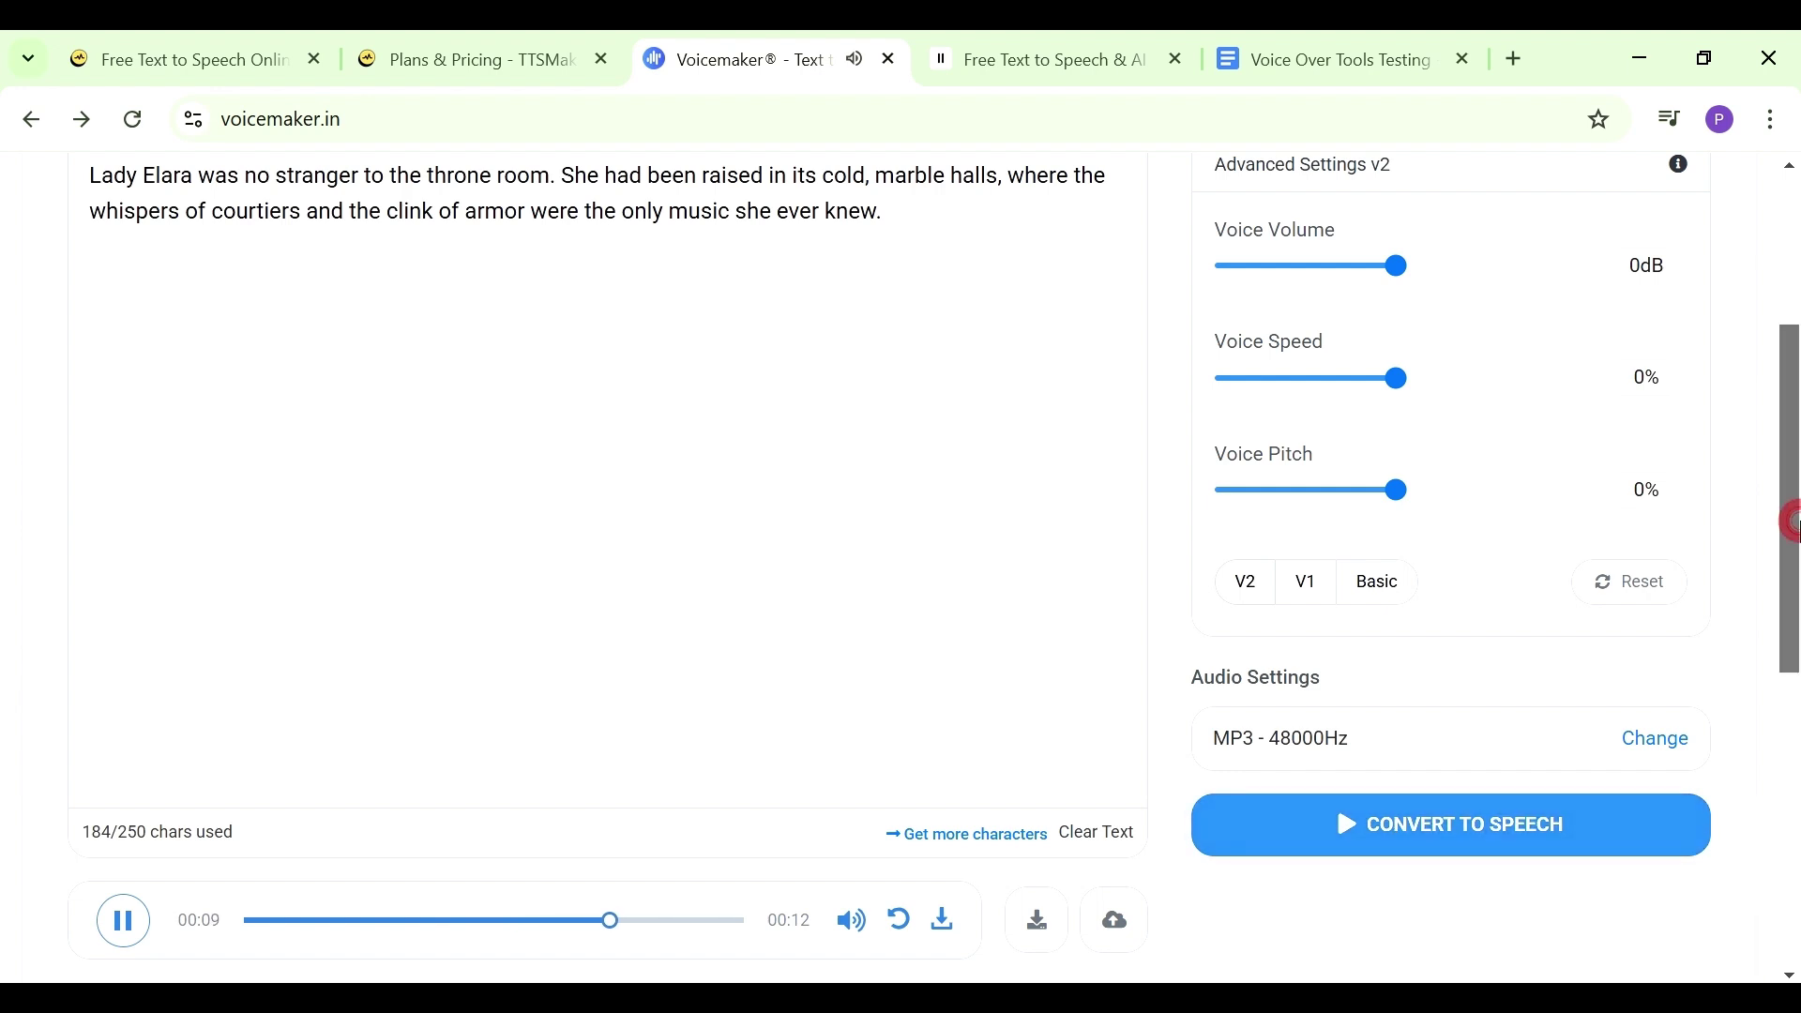
left_click_drag(1796, 531, 1796, 488)
scroll(1796, 488, "down", 1)
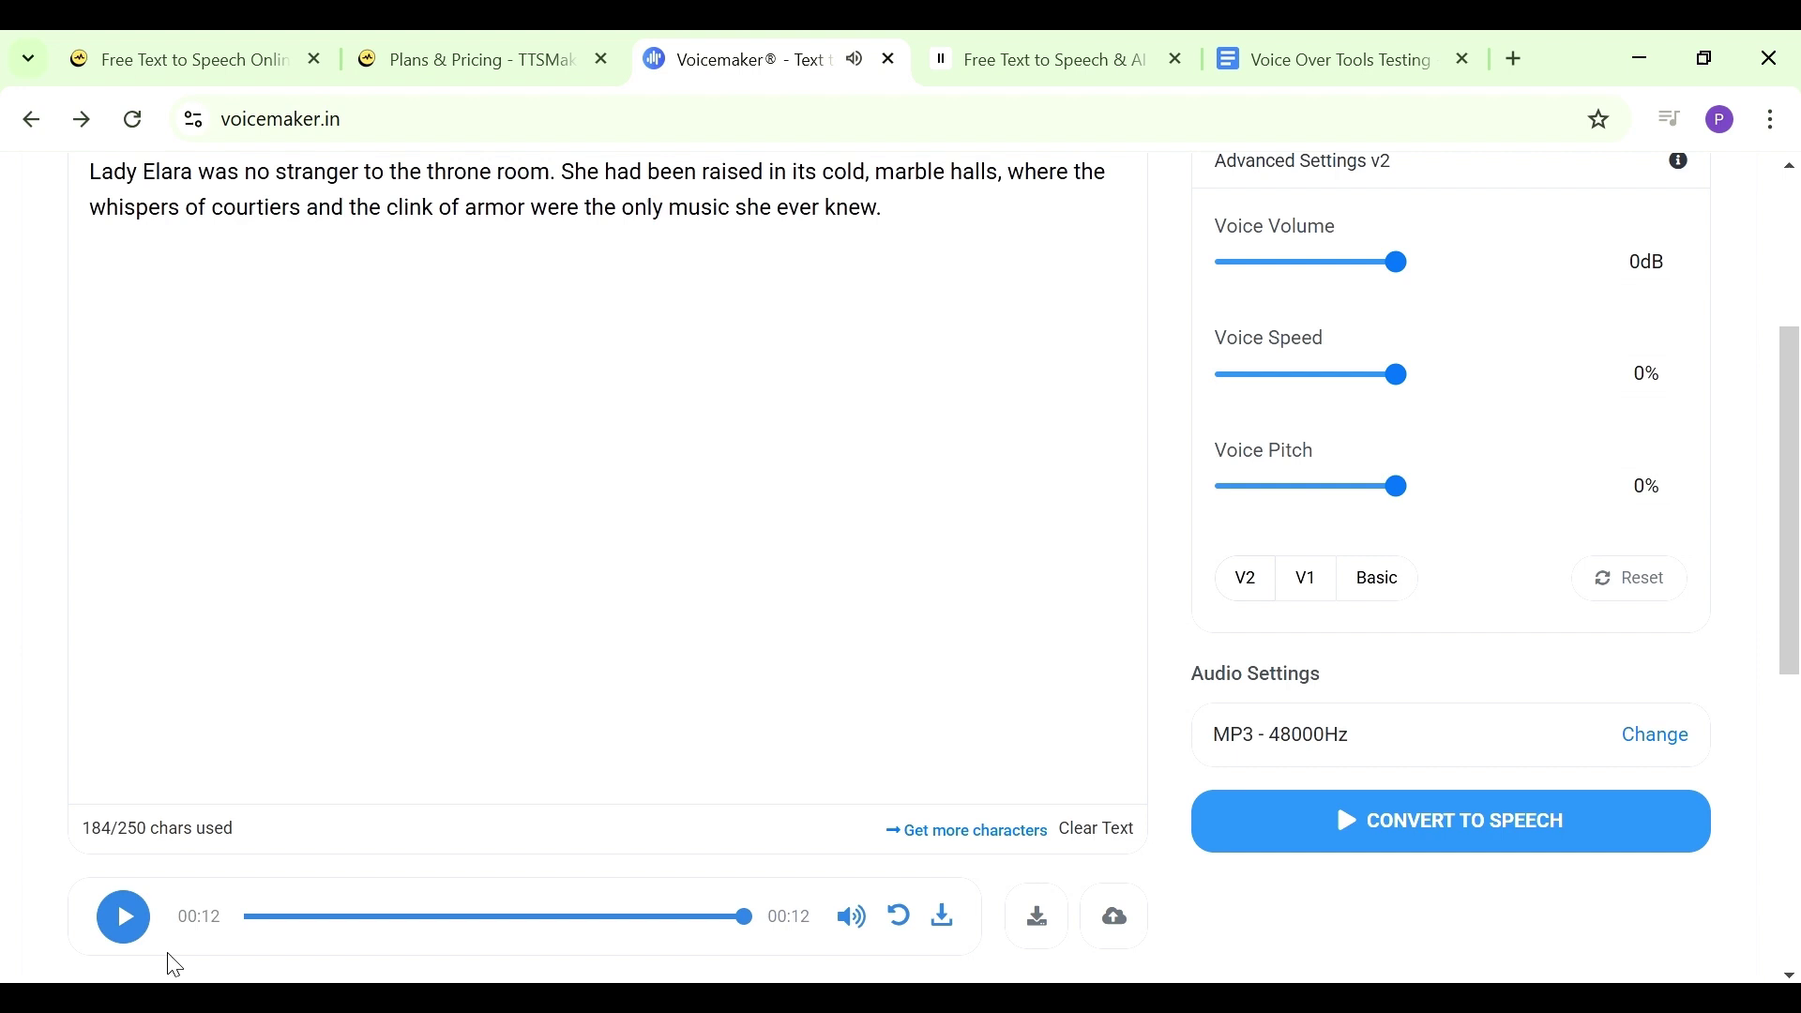
scroll(258, 495, "up", 4)
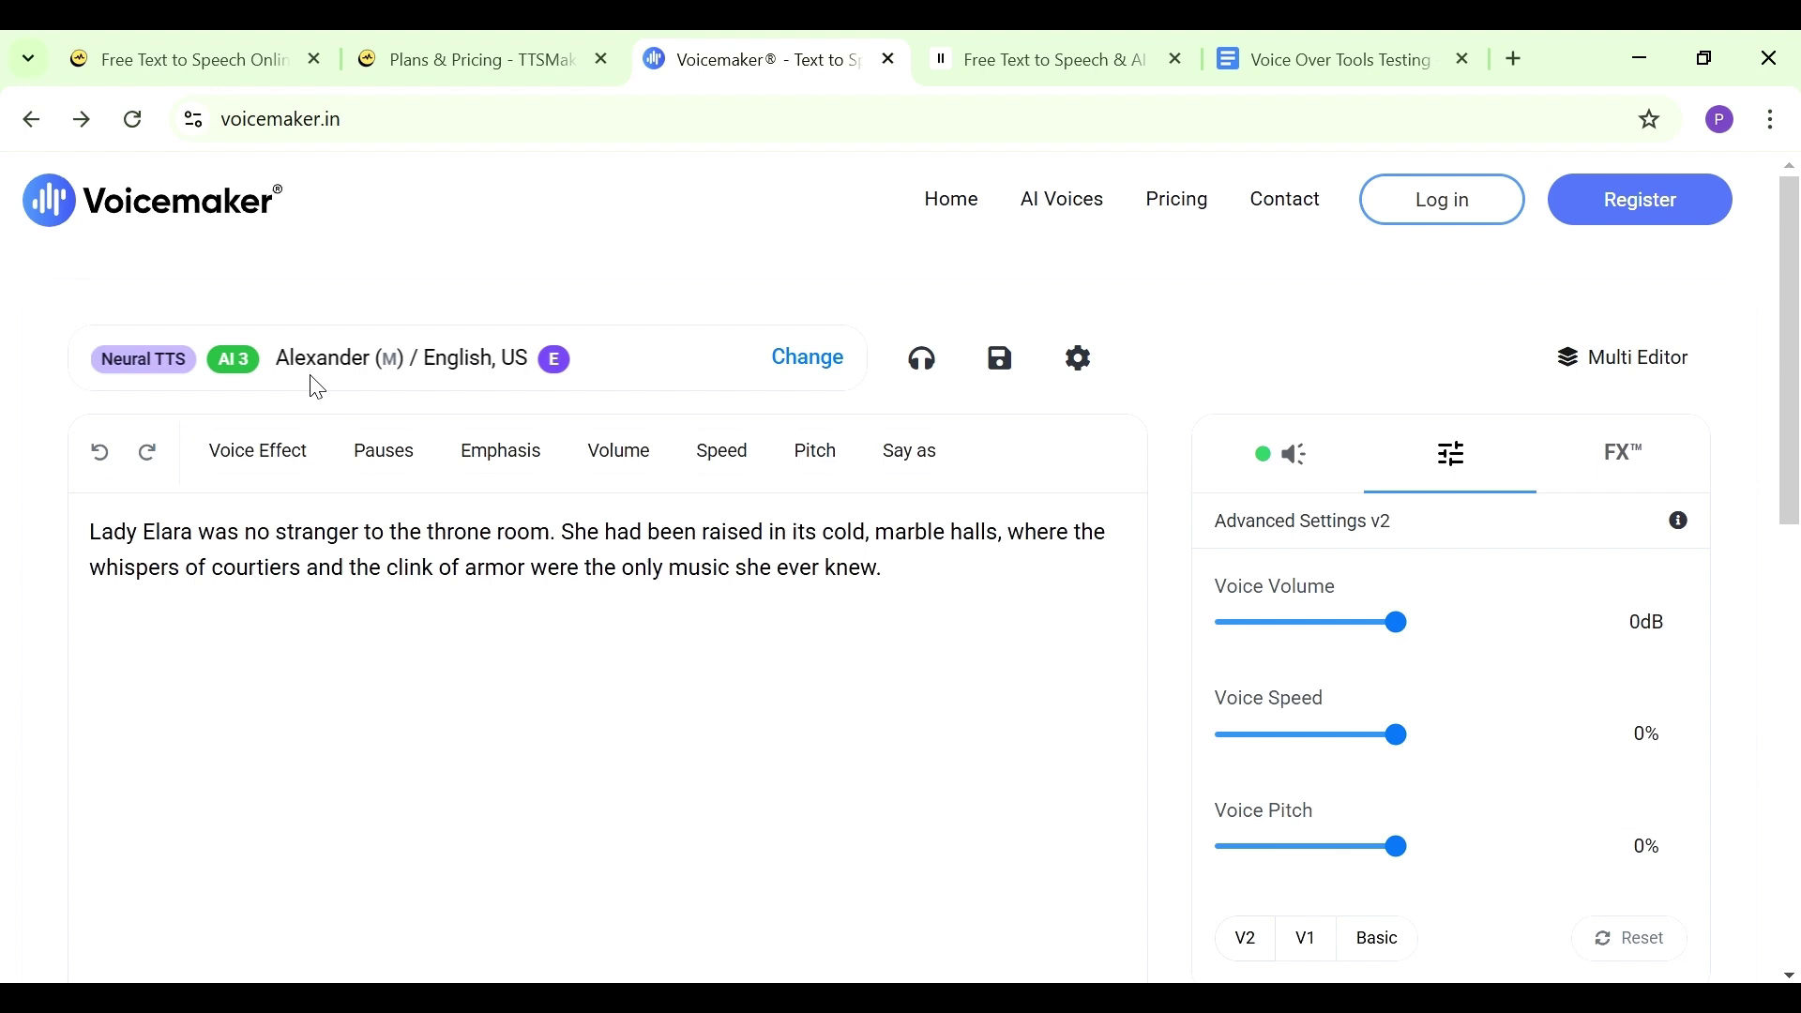
left_click(1053, 203)
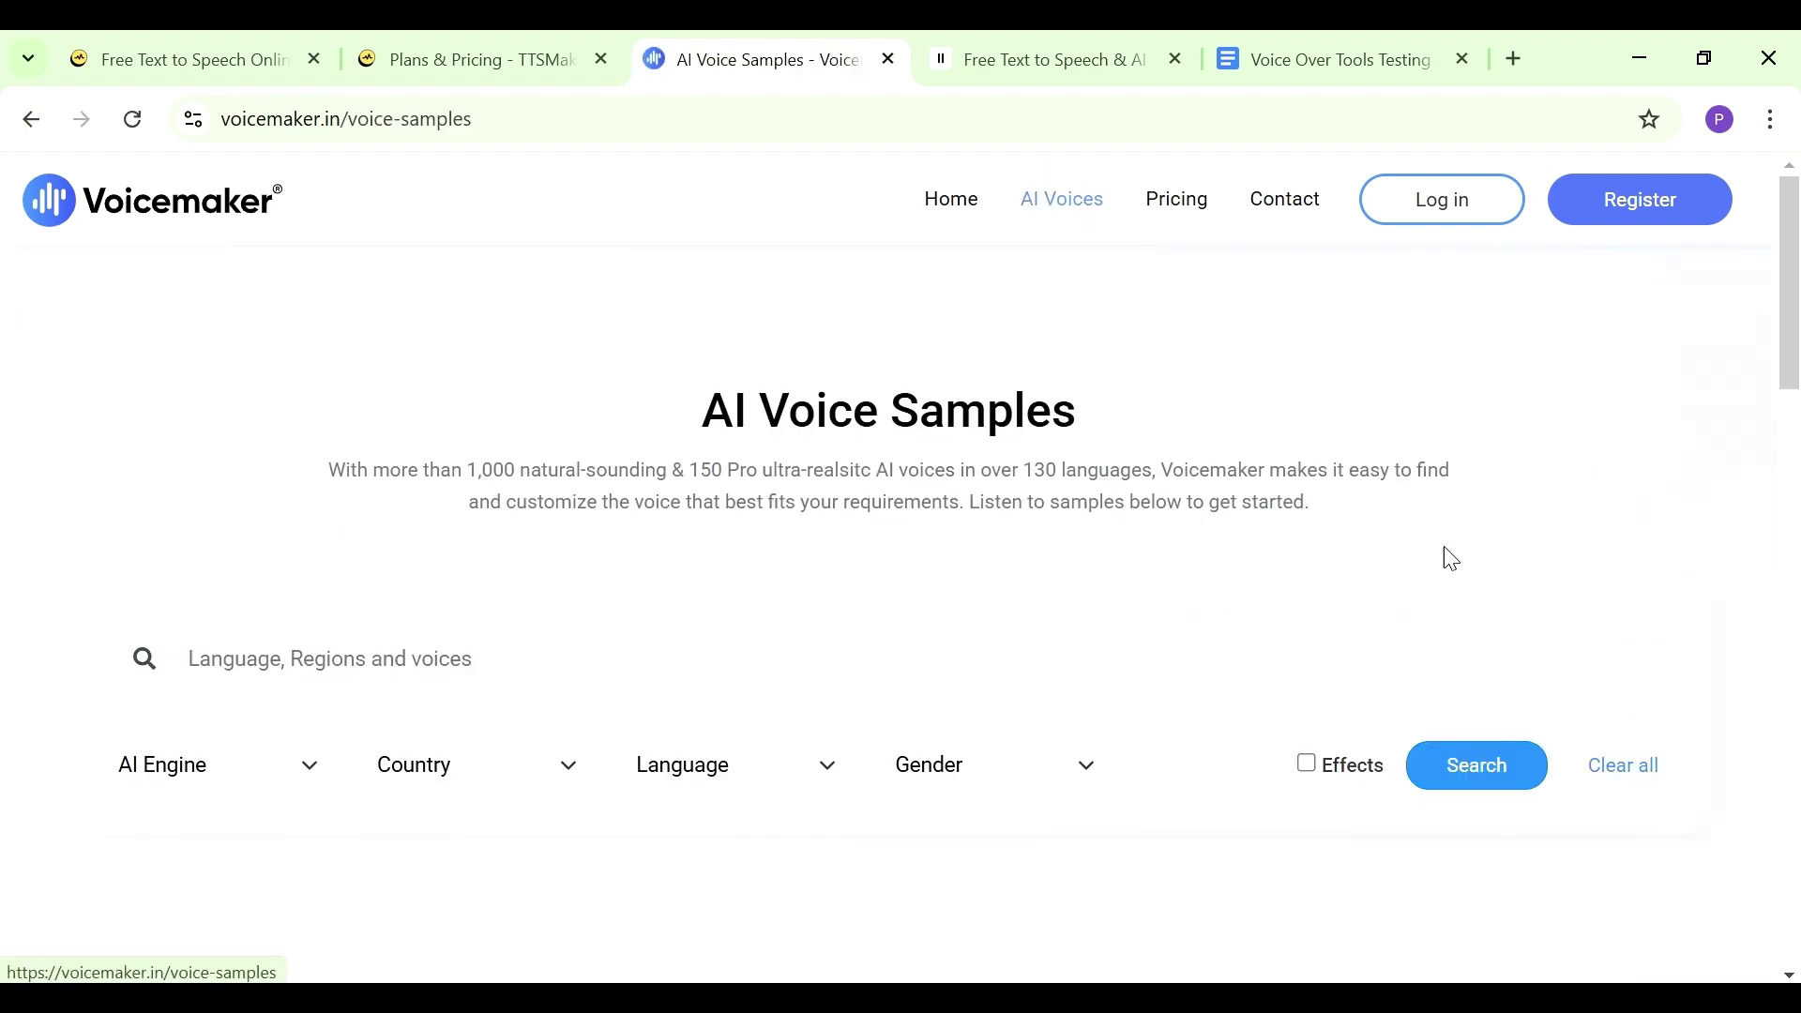
mouse_move(1792, 352)
left_mouse_down()
mouse_move(1796, 787)
mouse_move(1796, 317)
left_mouse_up()
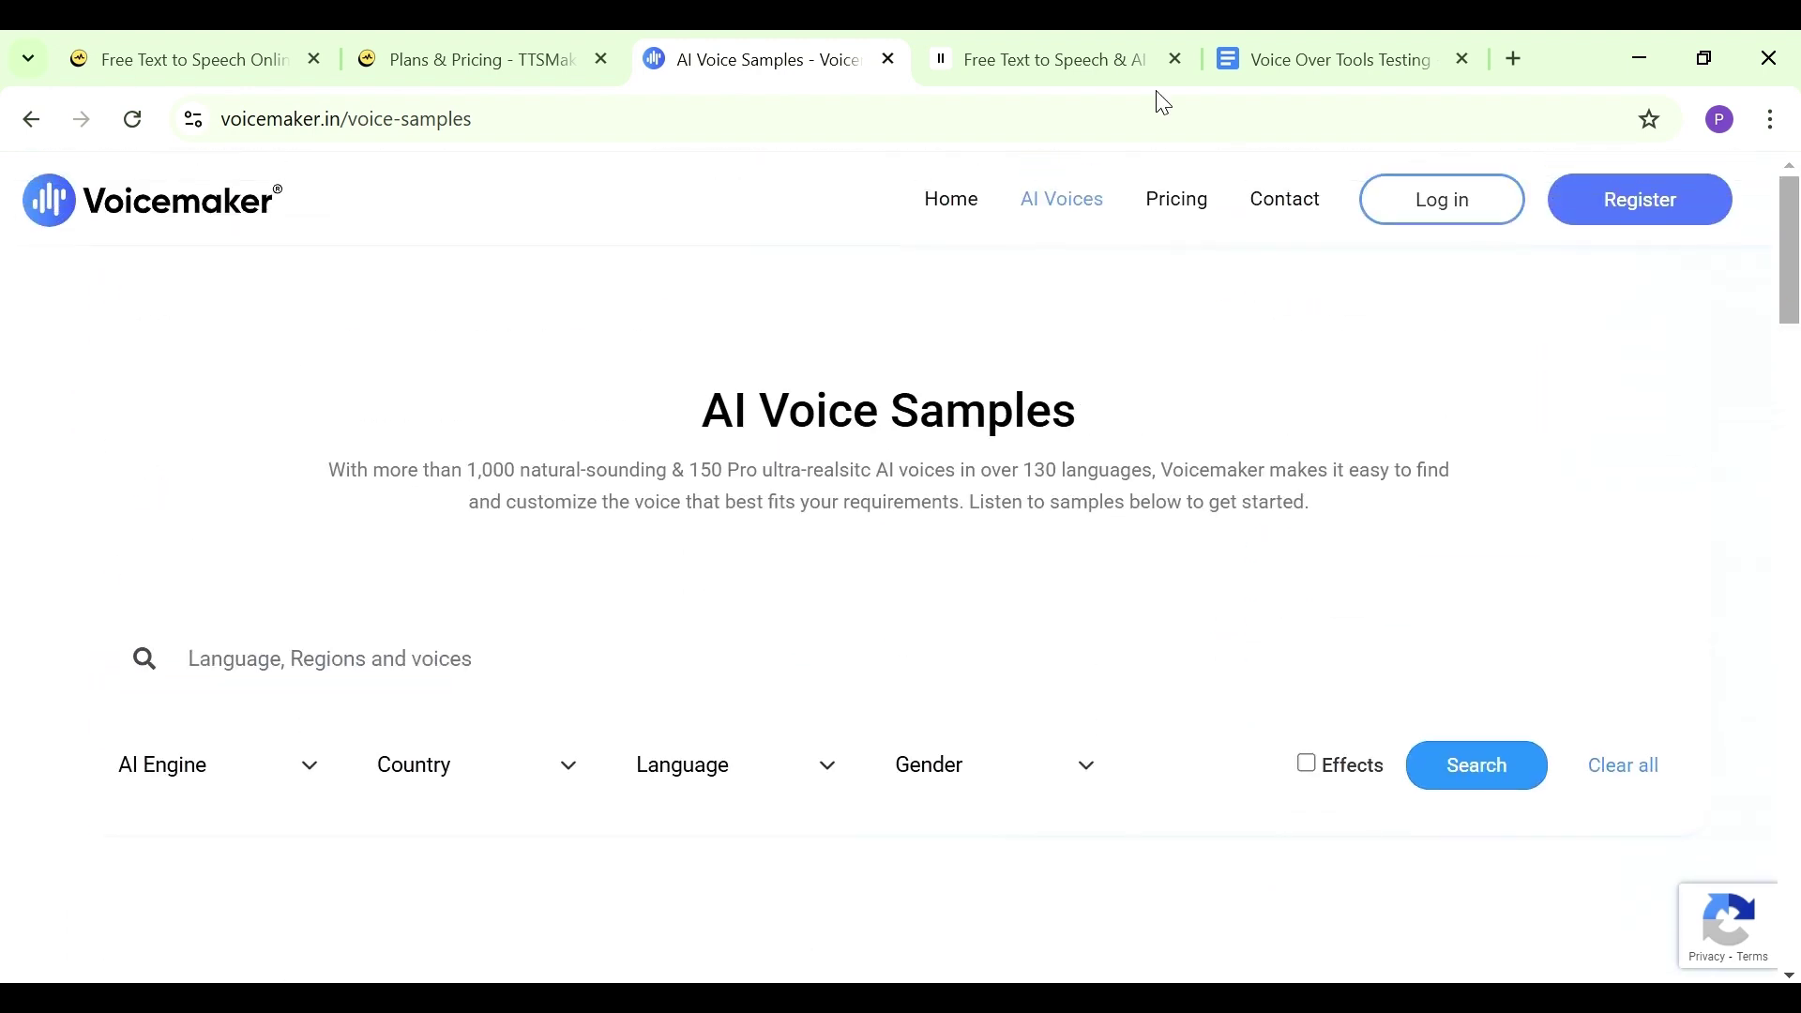
Switch to the ElevenLabs site and enter its app dashboard via GO TO APP
left_click(1086, 71)
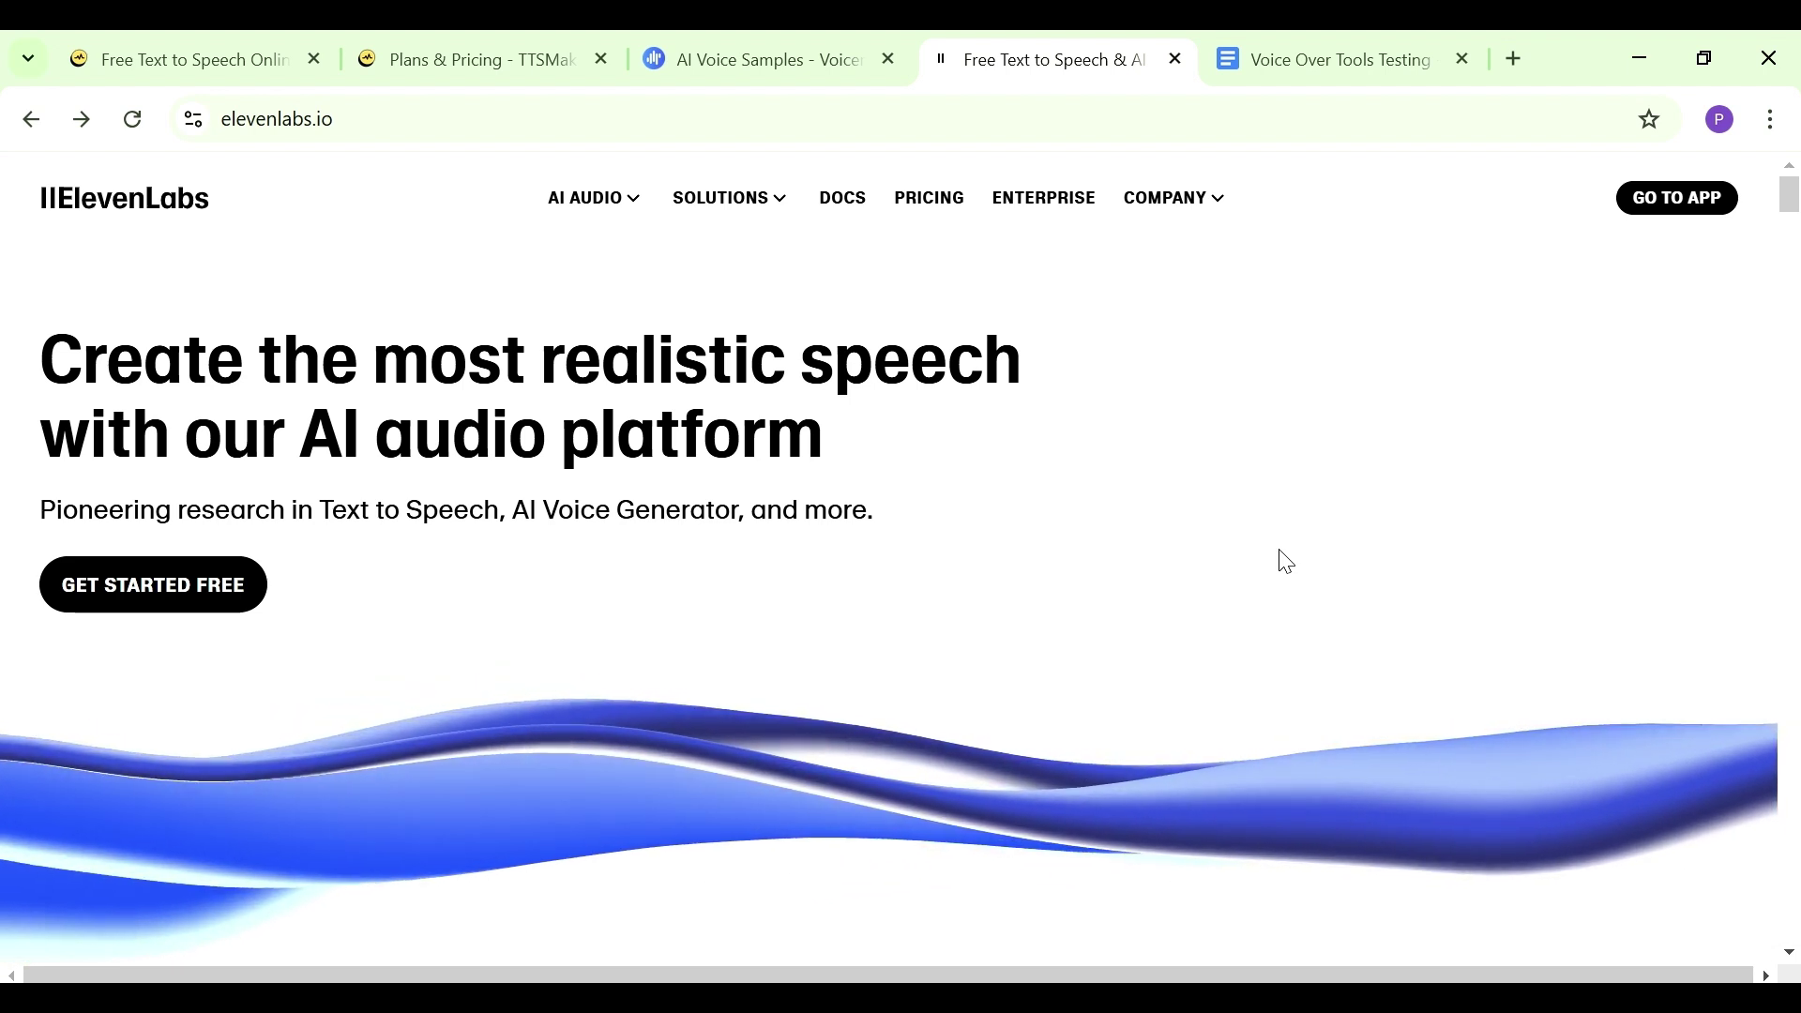
left_click(1660, 208)
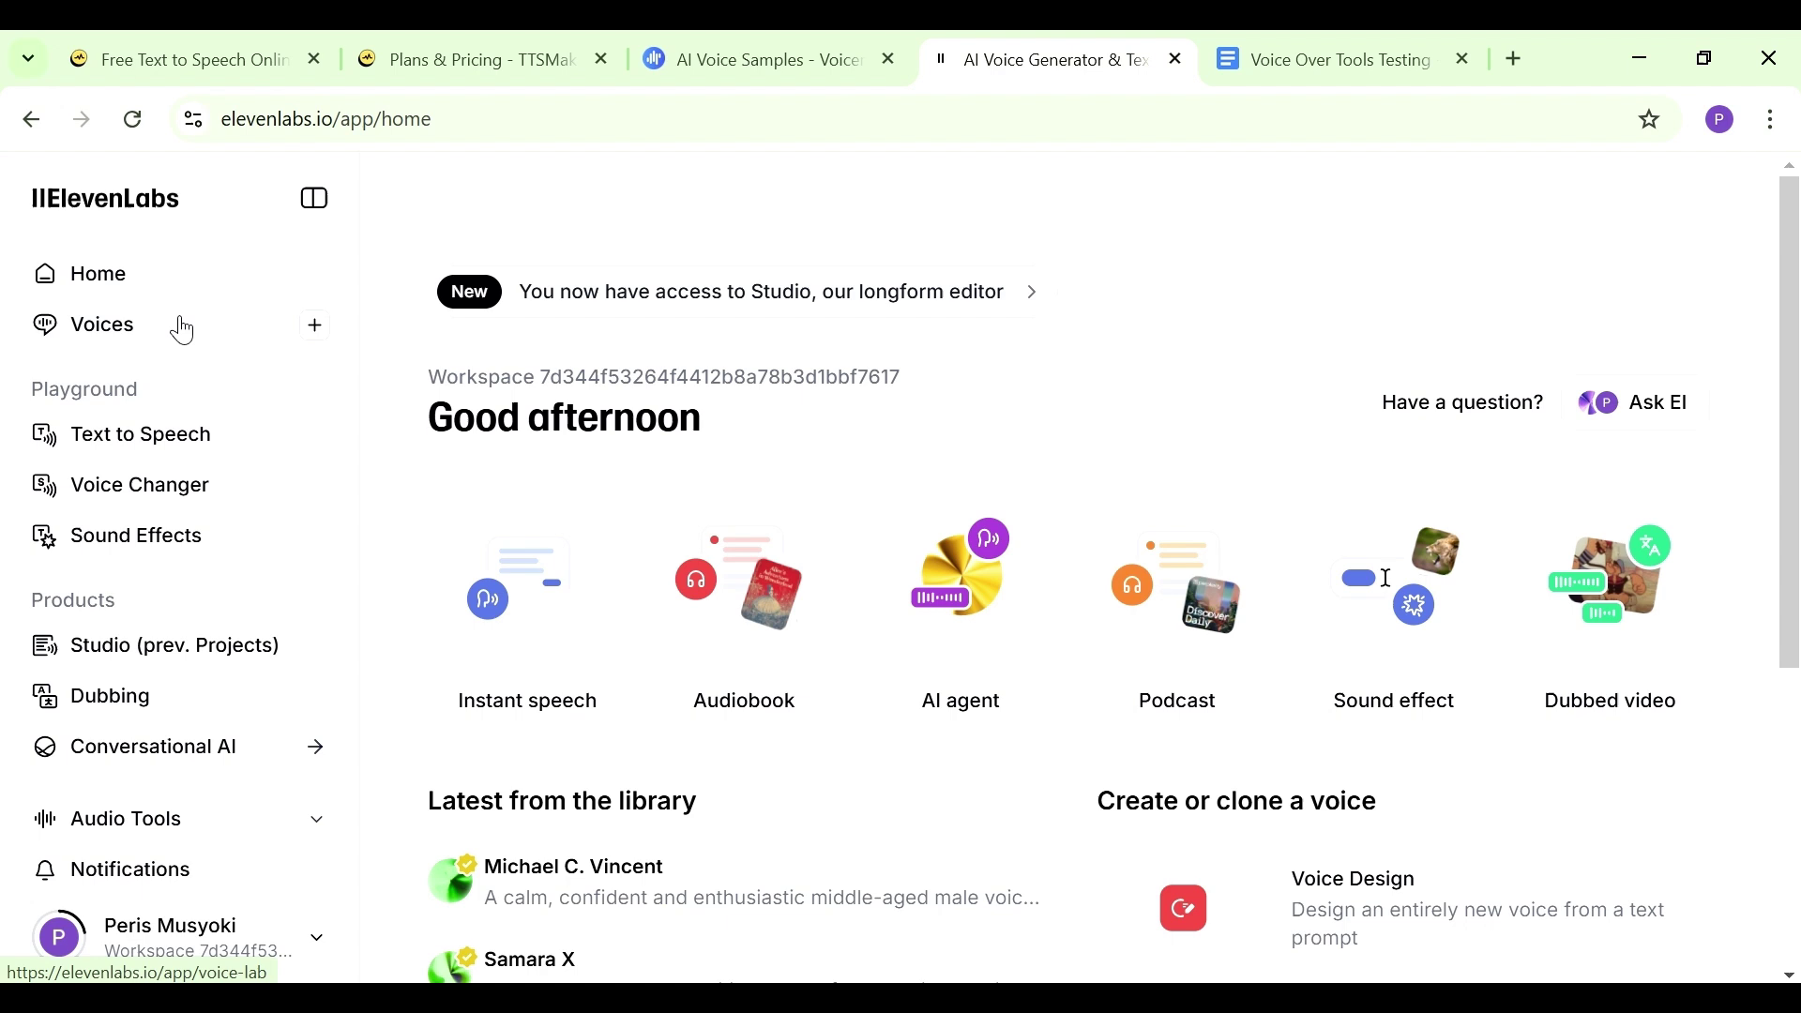
Open ElevenLabs Voices and browse the community Library's results for 'African' voices
left_click(179, 325)
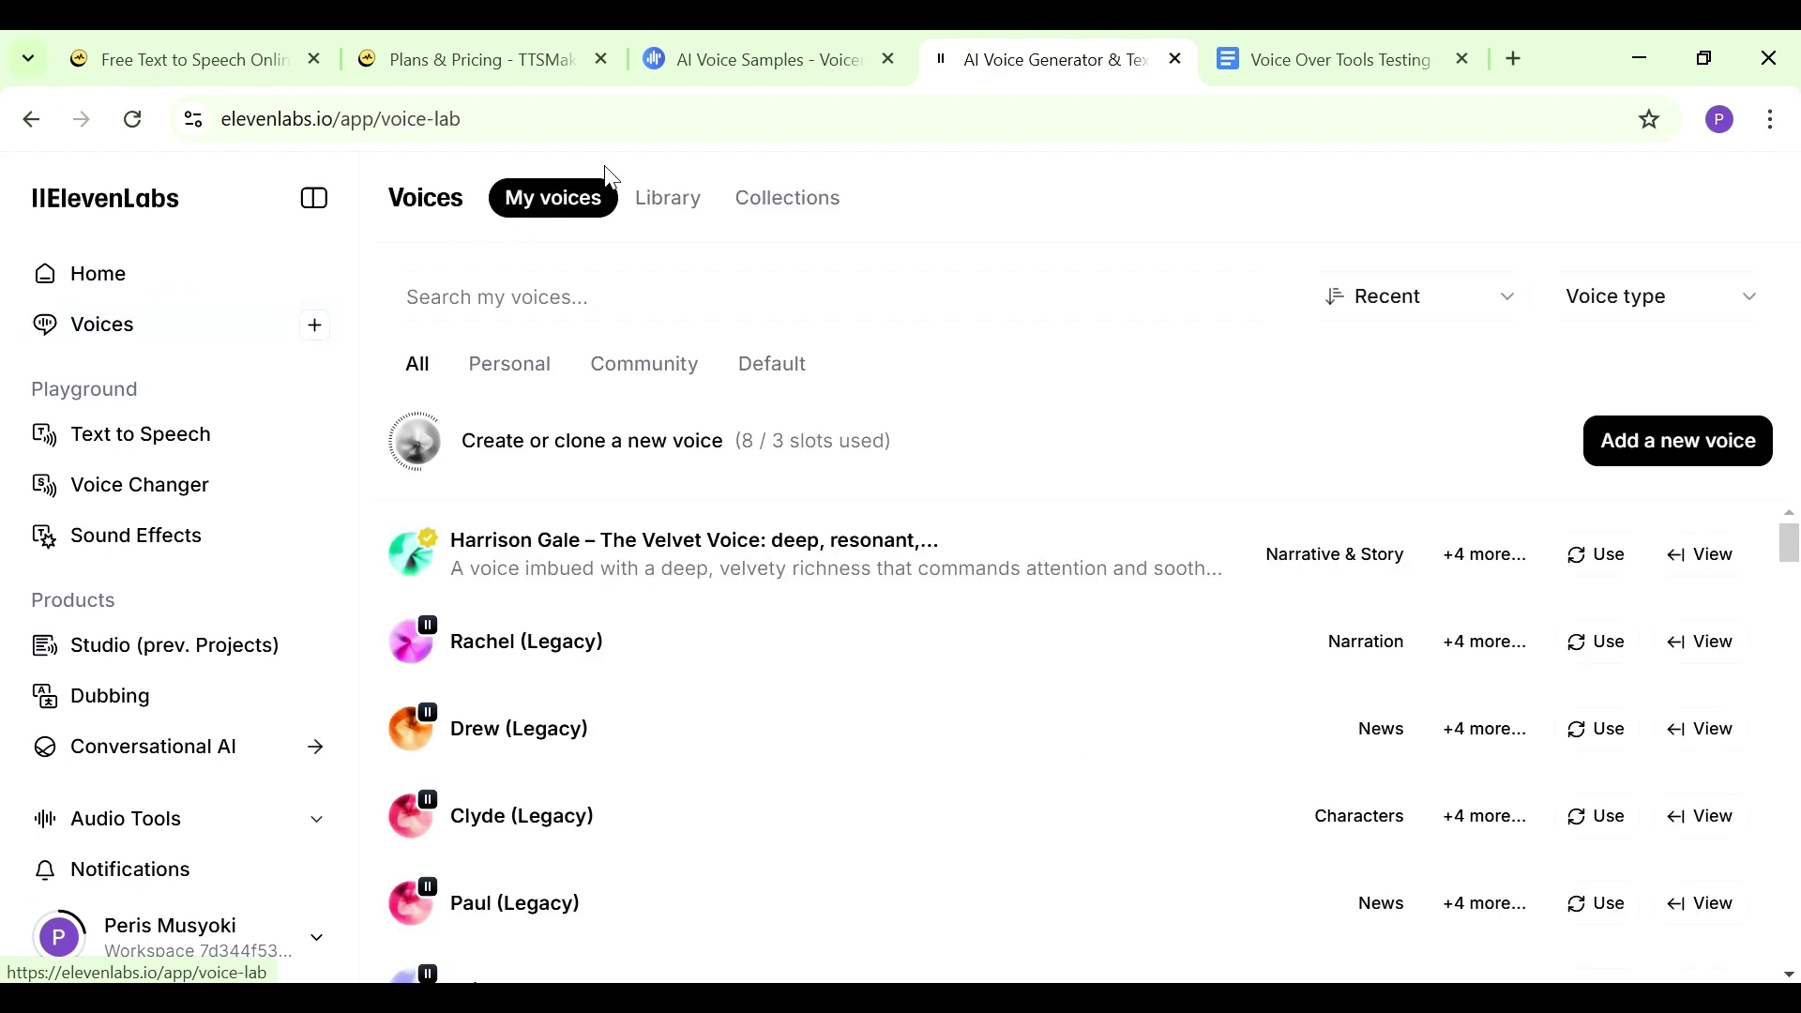
left_click(670, 200)
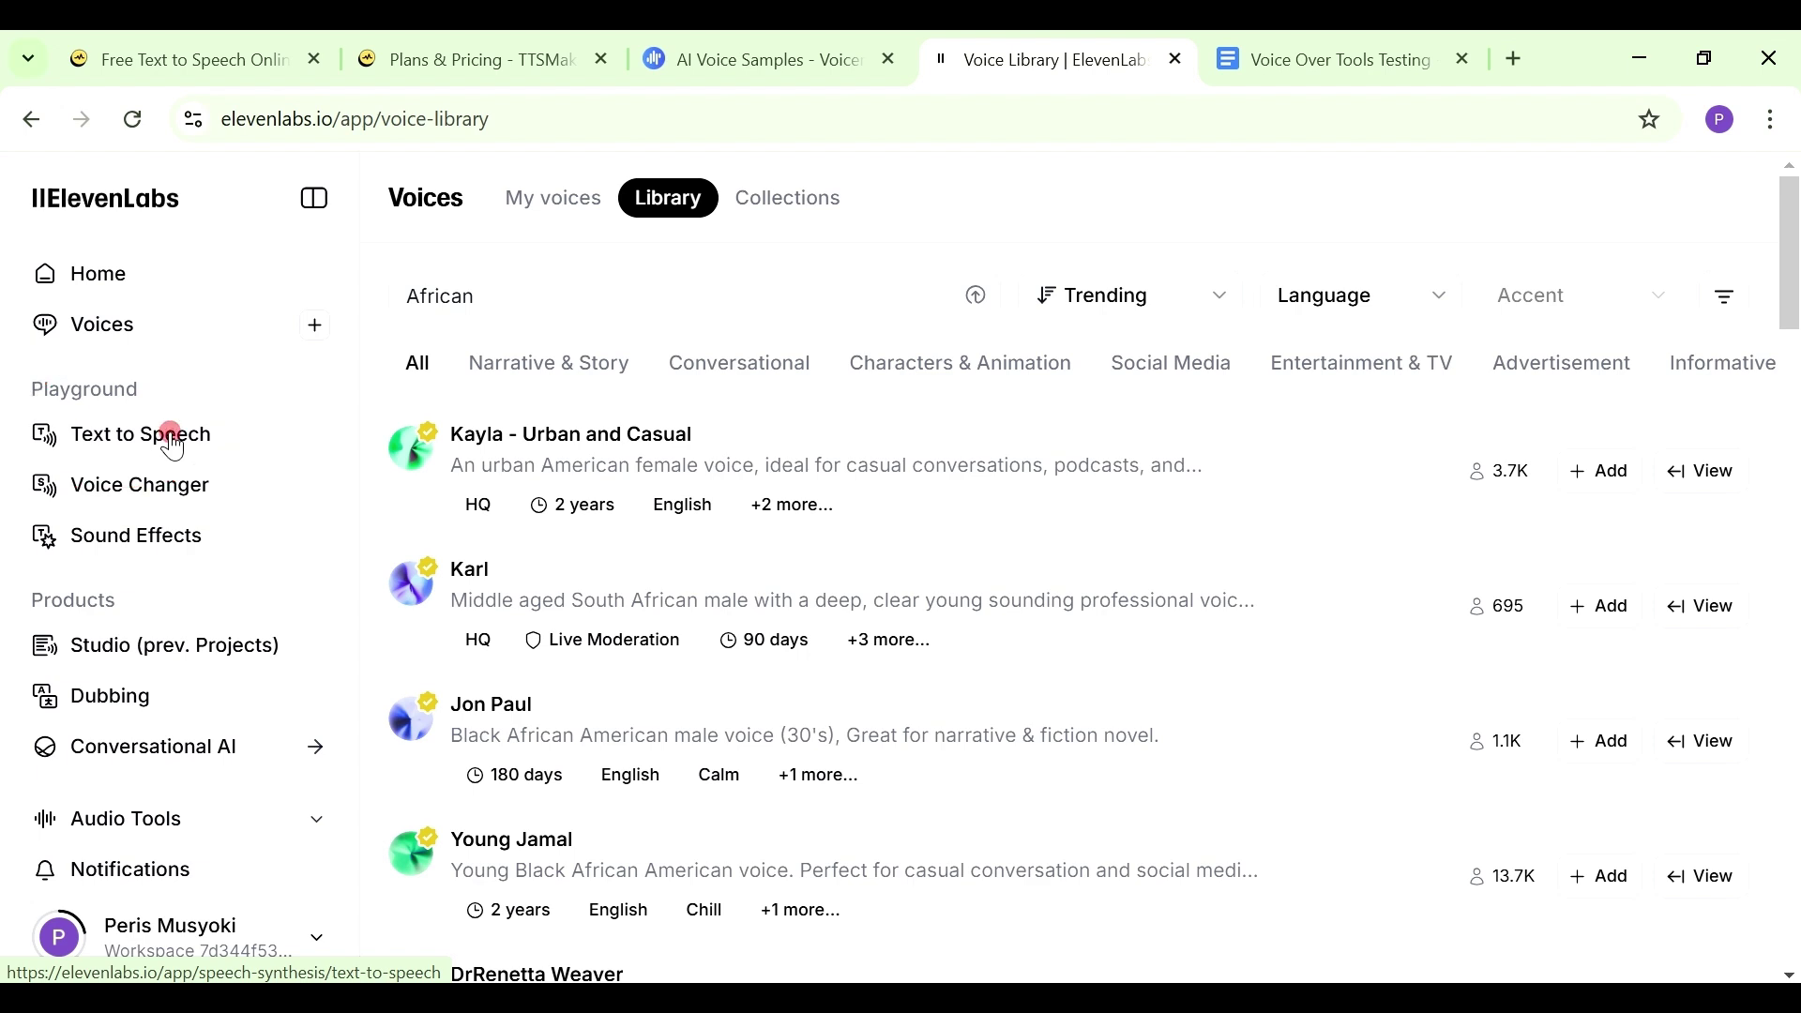
Copy the Lady Elara paragraph from Google Docs and focus ElevenLabs' Text to Speech box
left_click(173, 441)
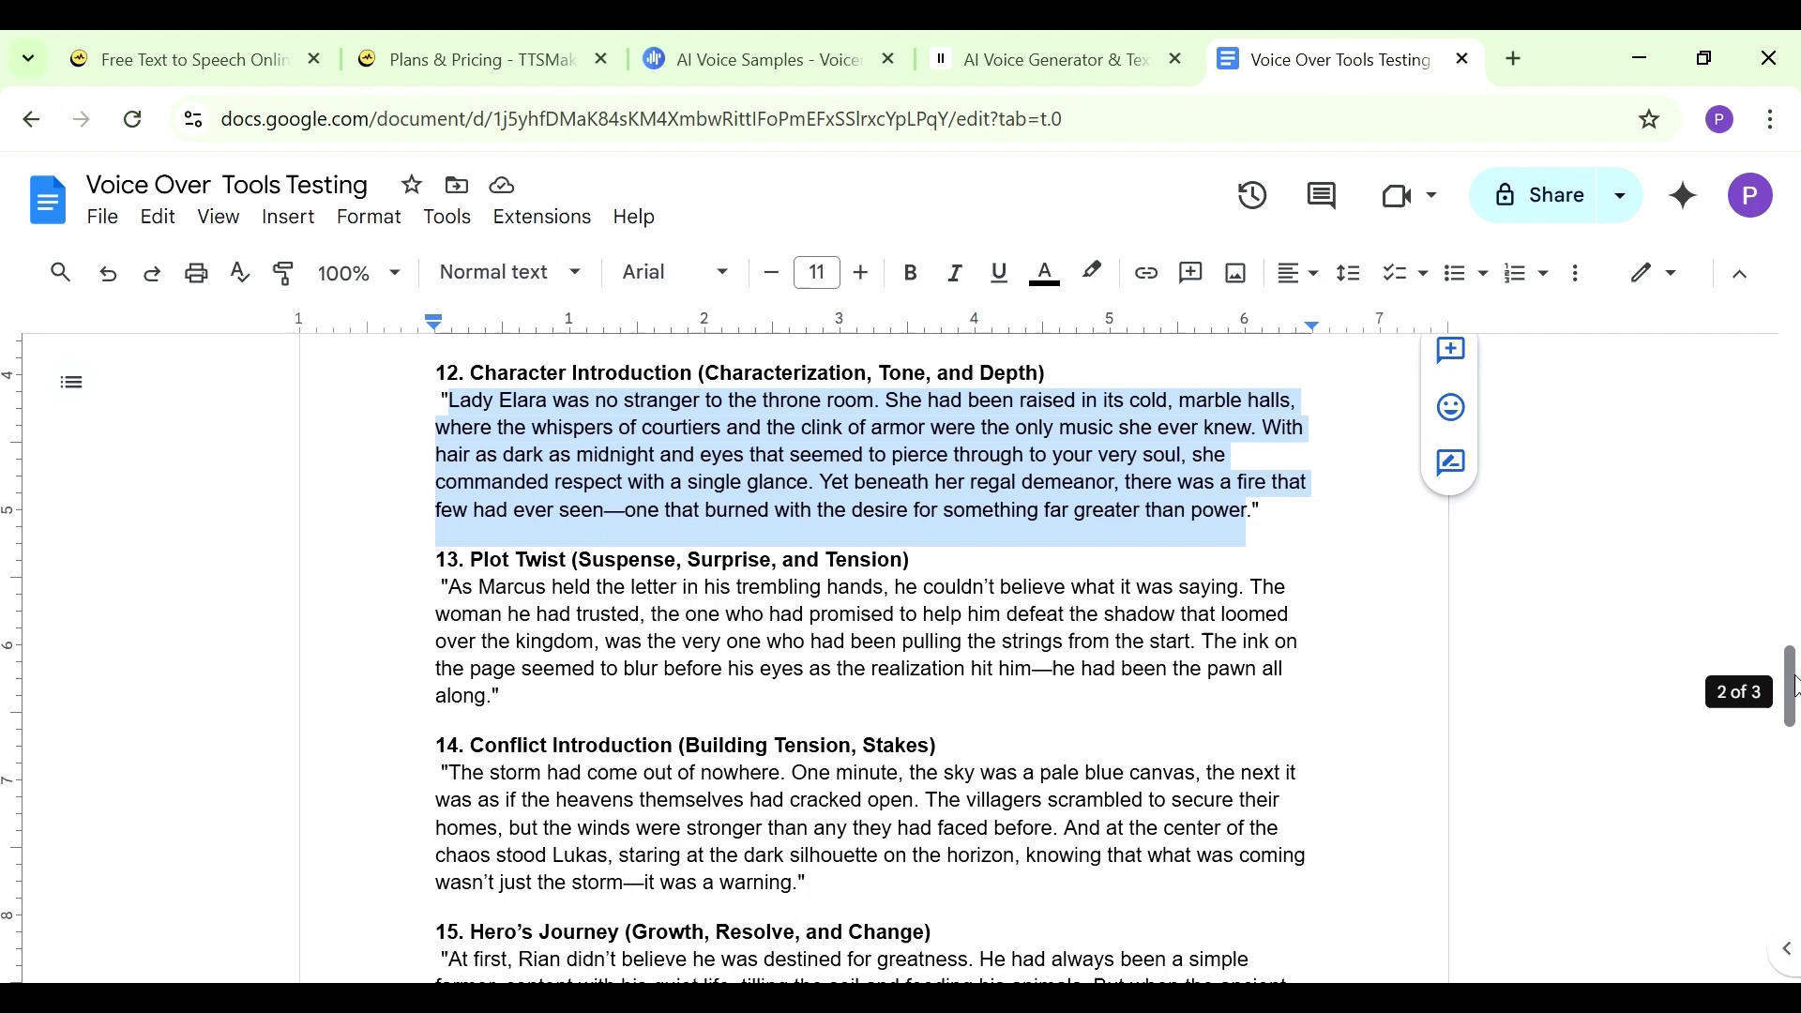
right_click(952, 460)
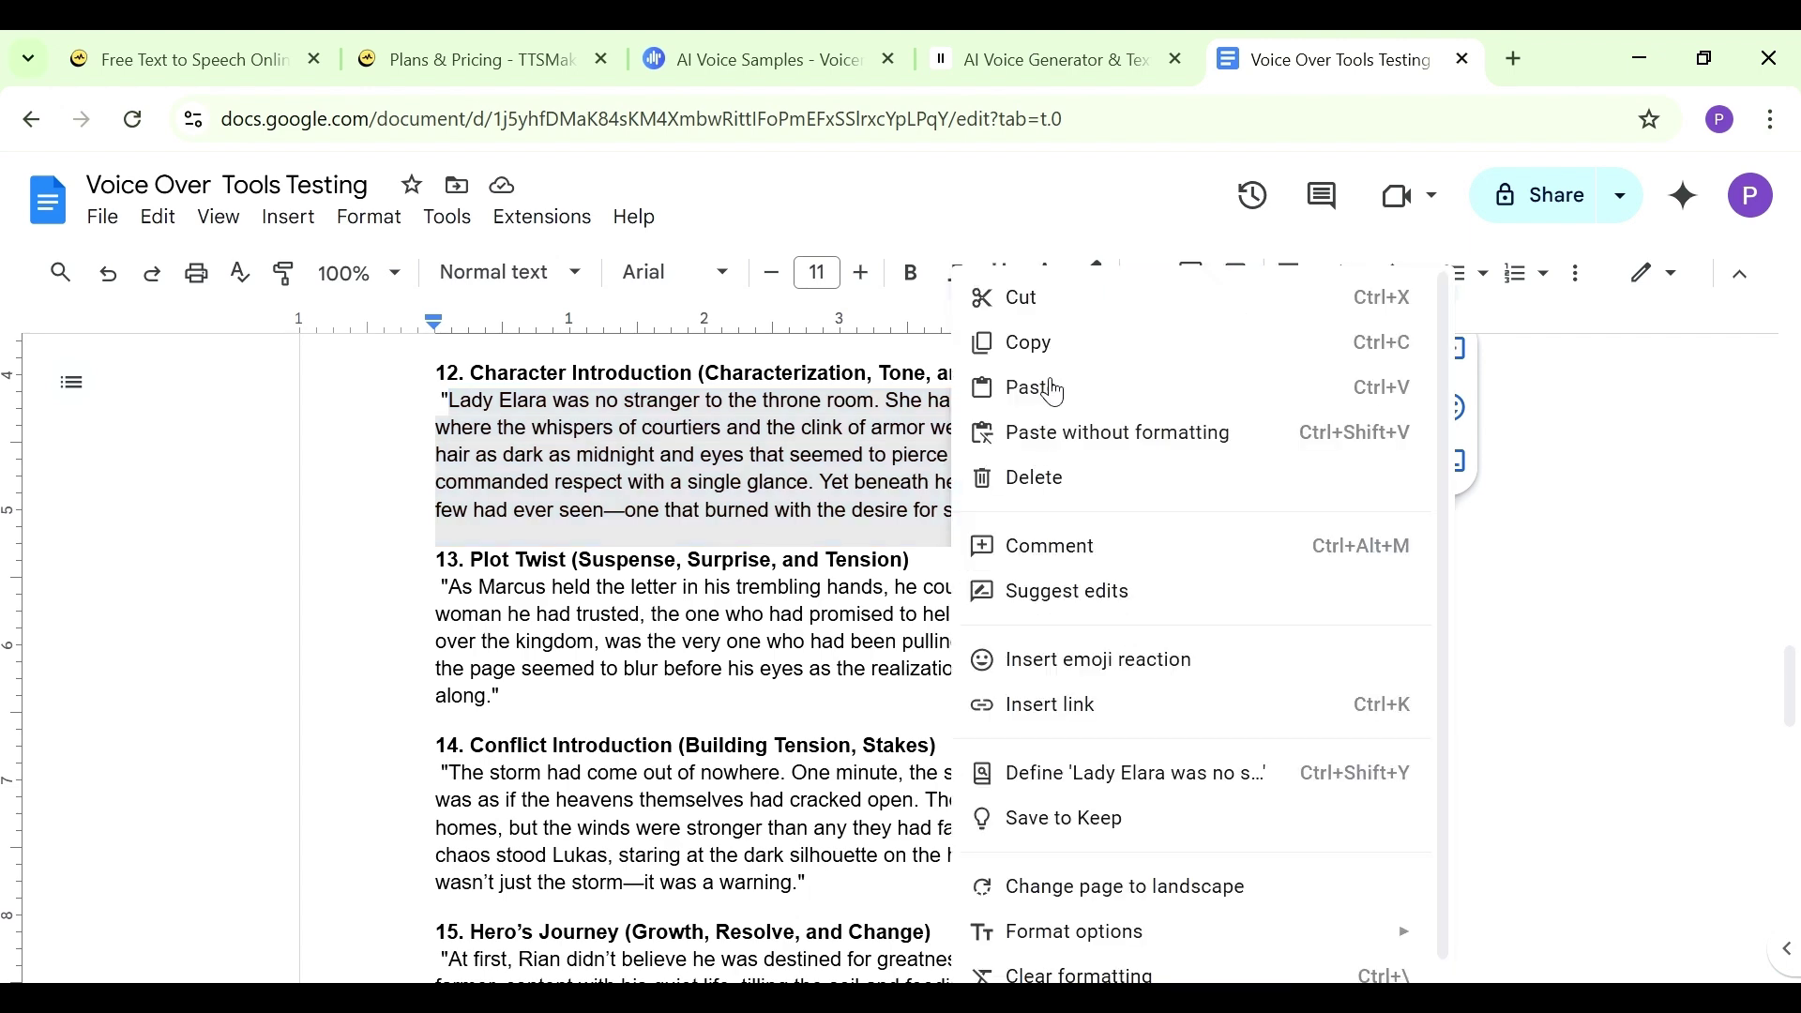
left_click(1043, 352)
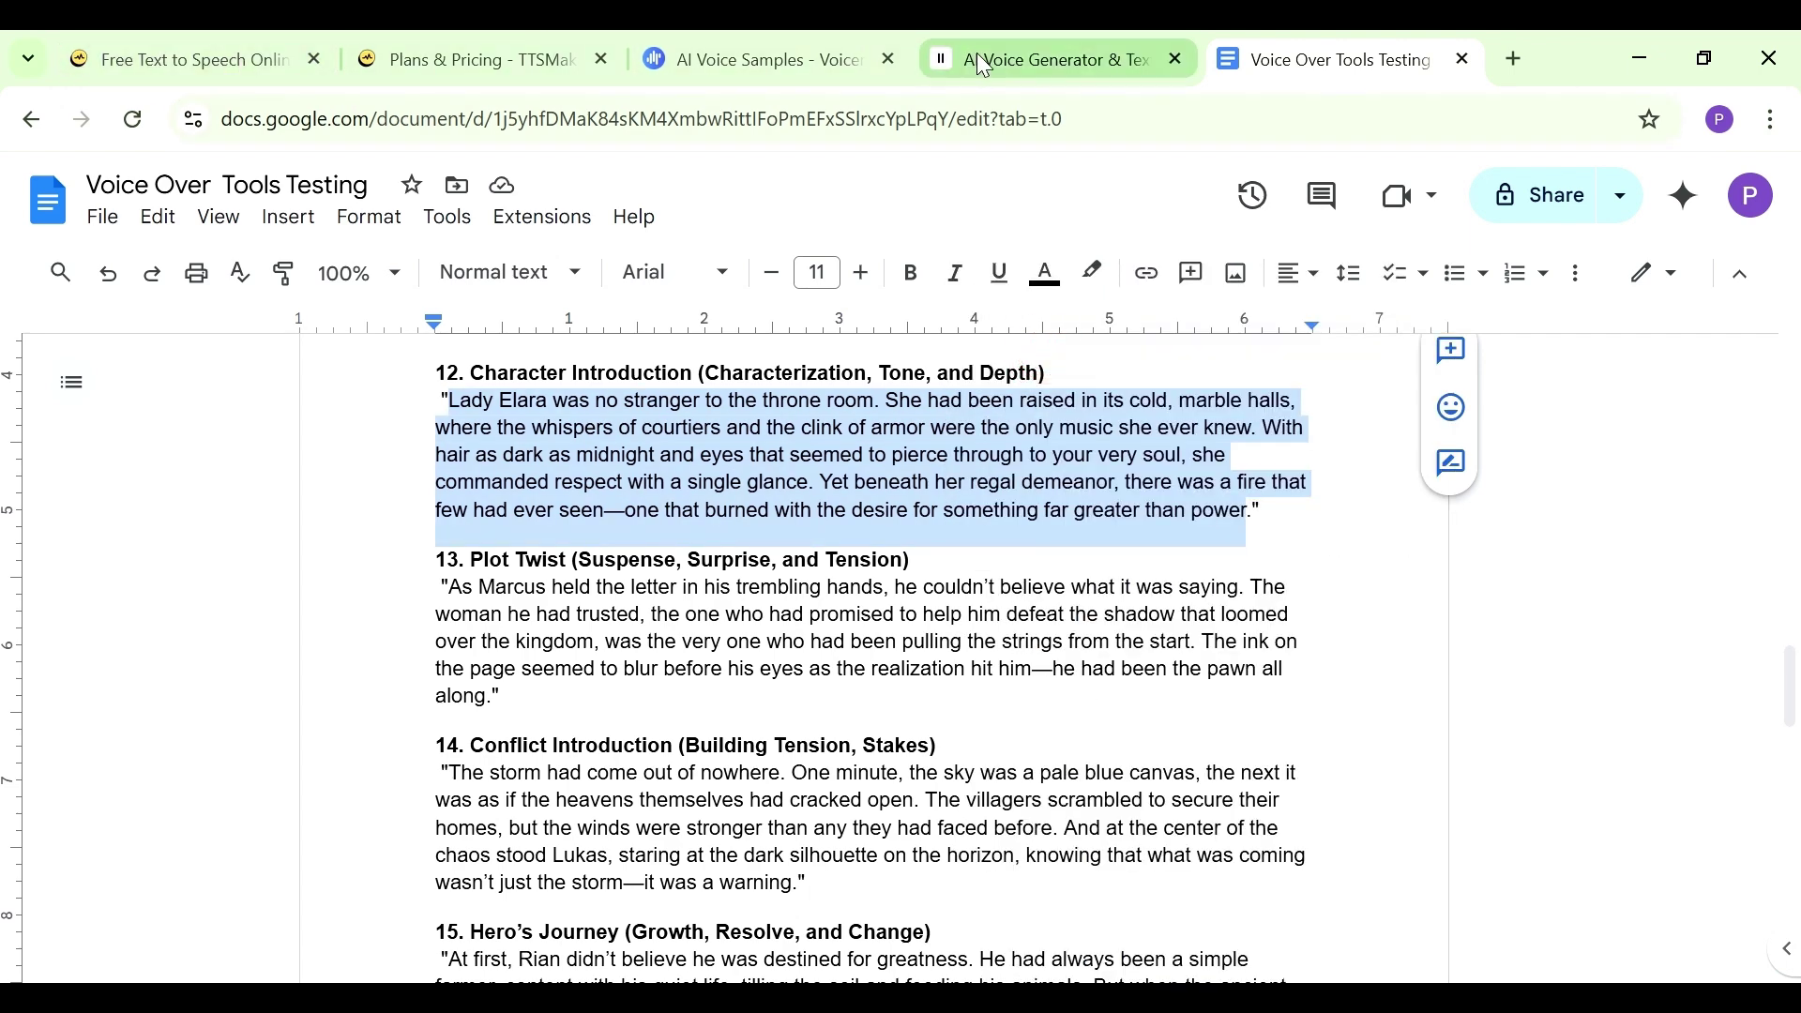
left_click(1005, 68)
left_click(735, 441)
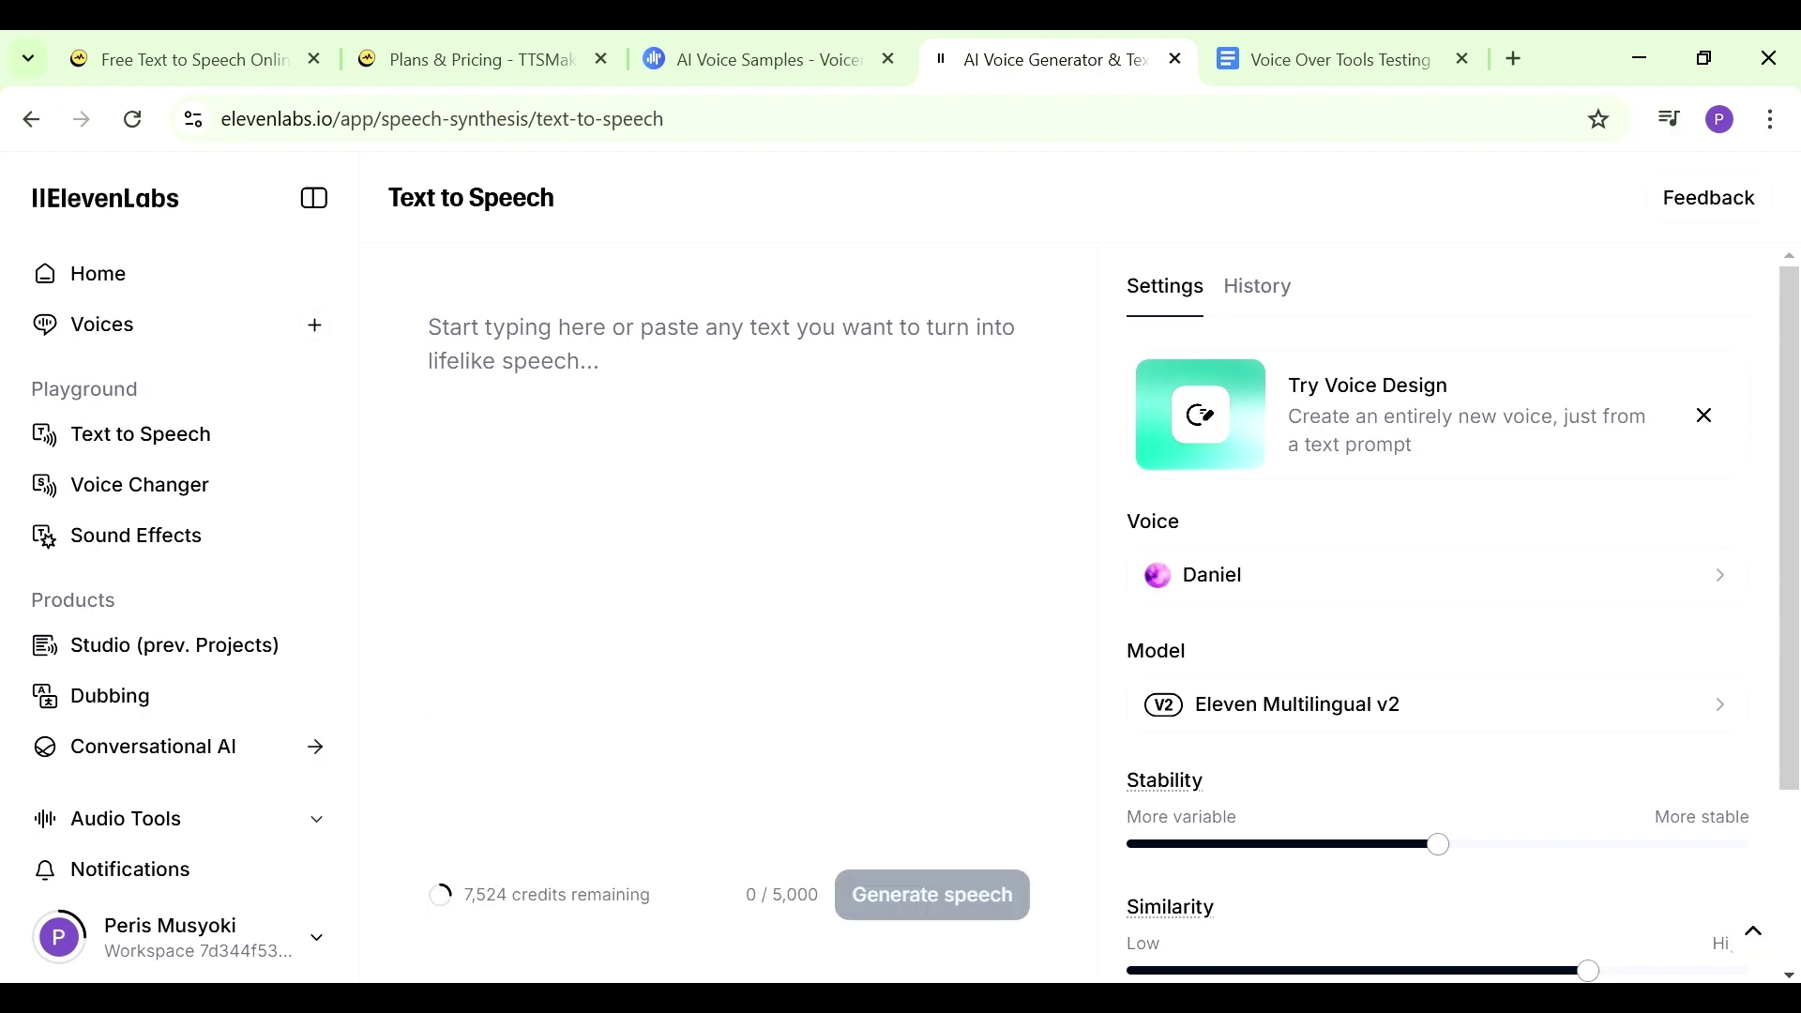
Paste the 456-character Lady Elara paragraph, switch the voice from Daniel to Lily, and generate speech
left_click(592, 350)
key("ctrl+v")
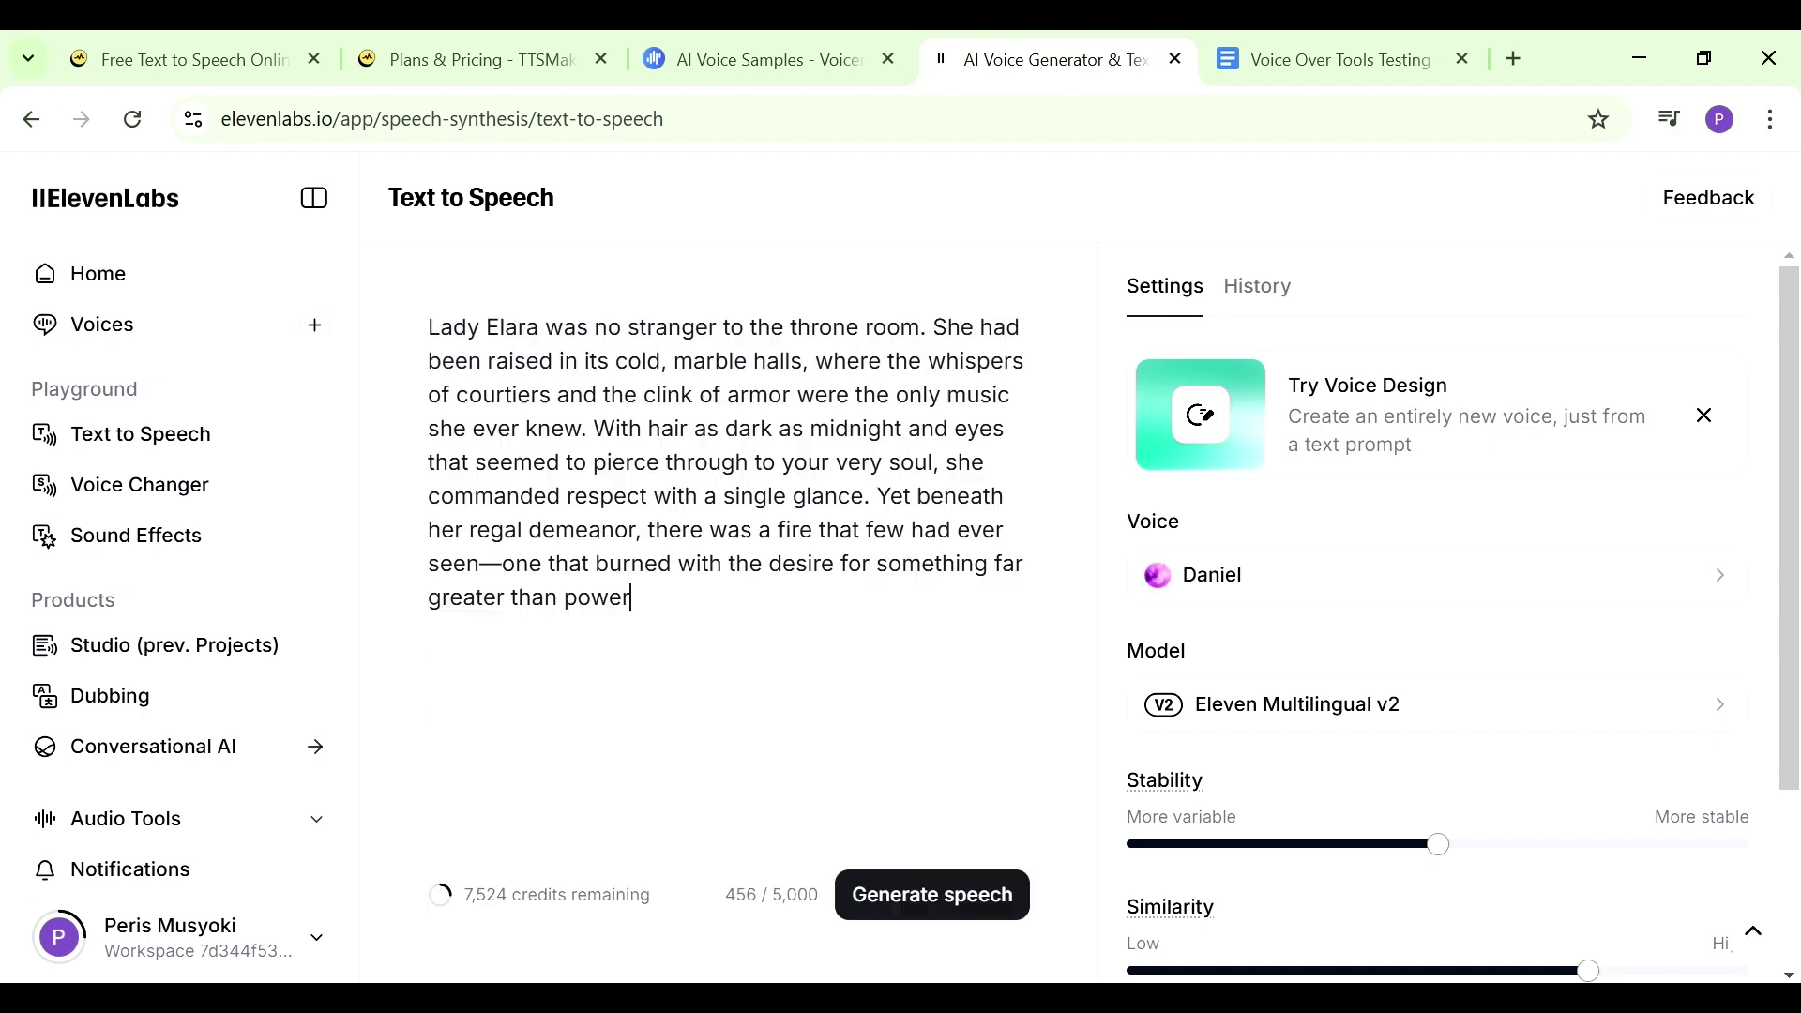
left_click(1465, 574)
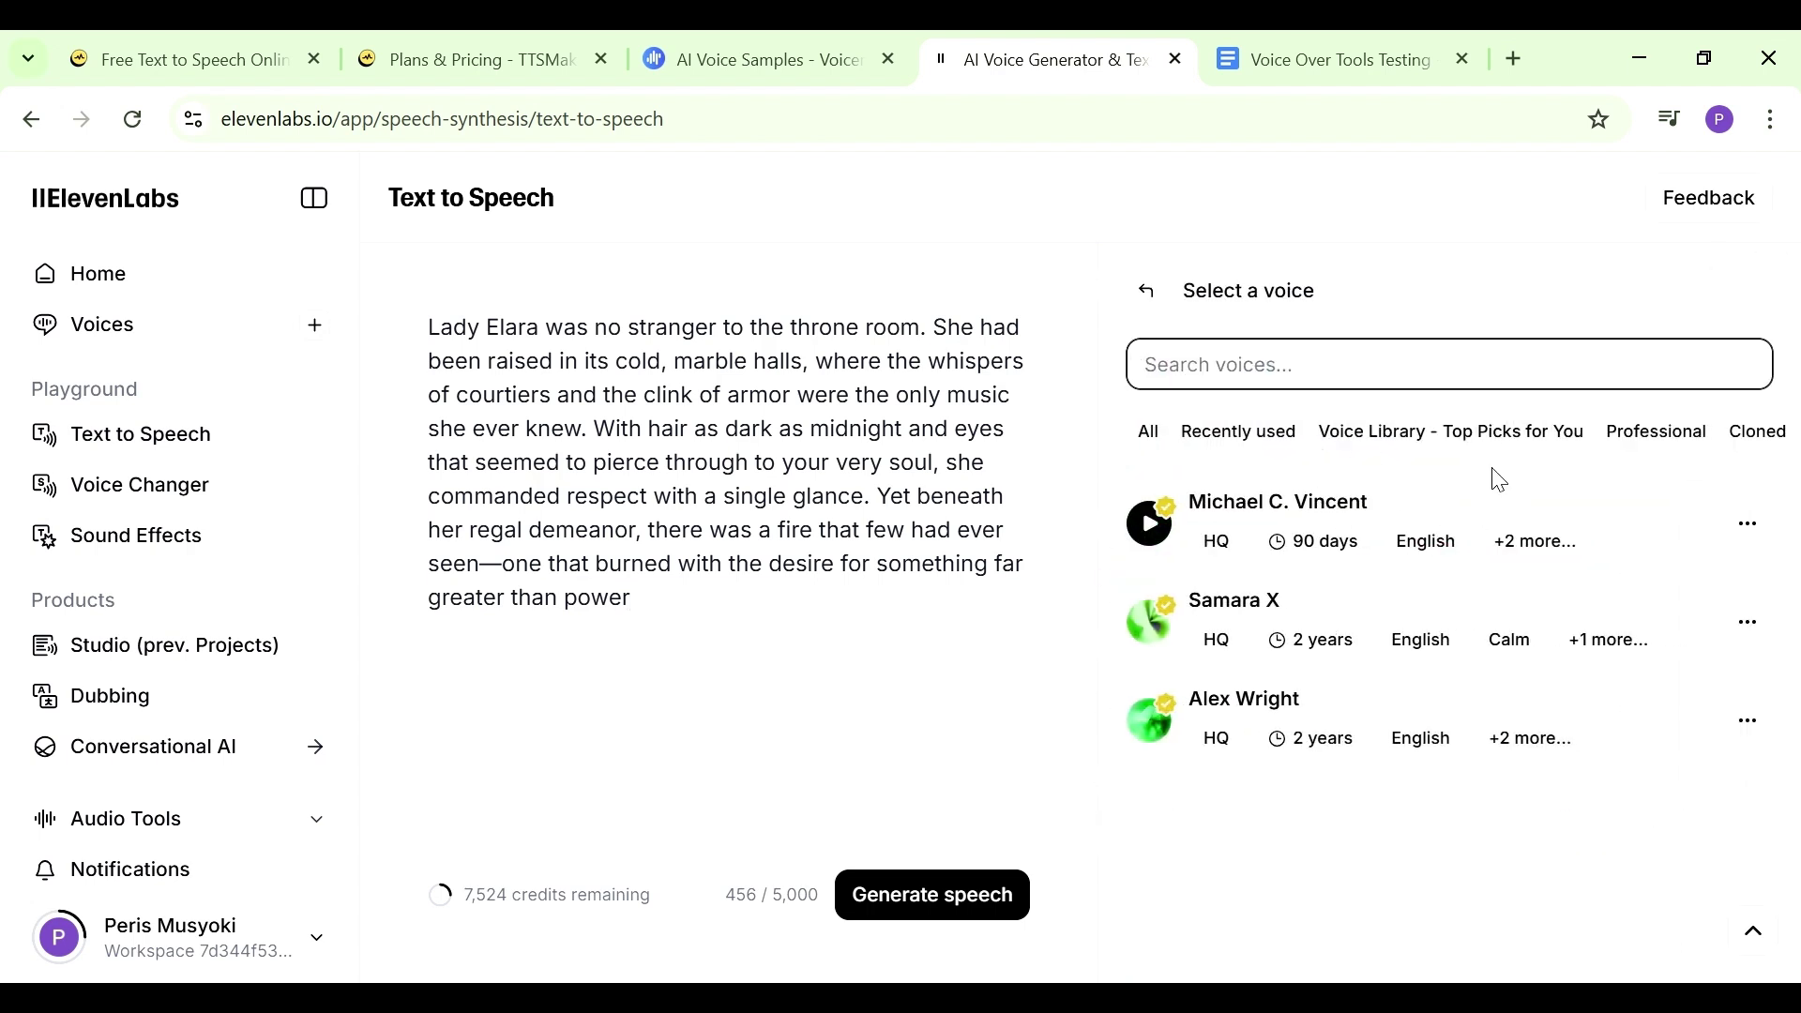
left_click(1066, 344)
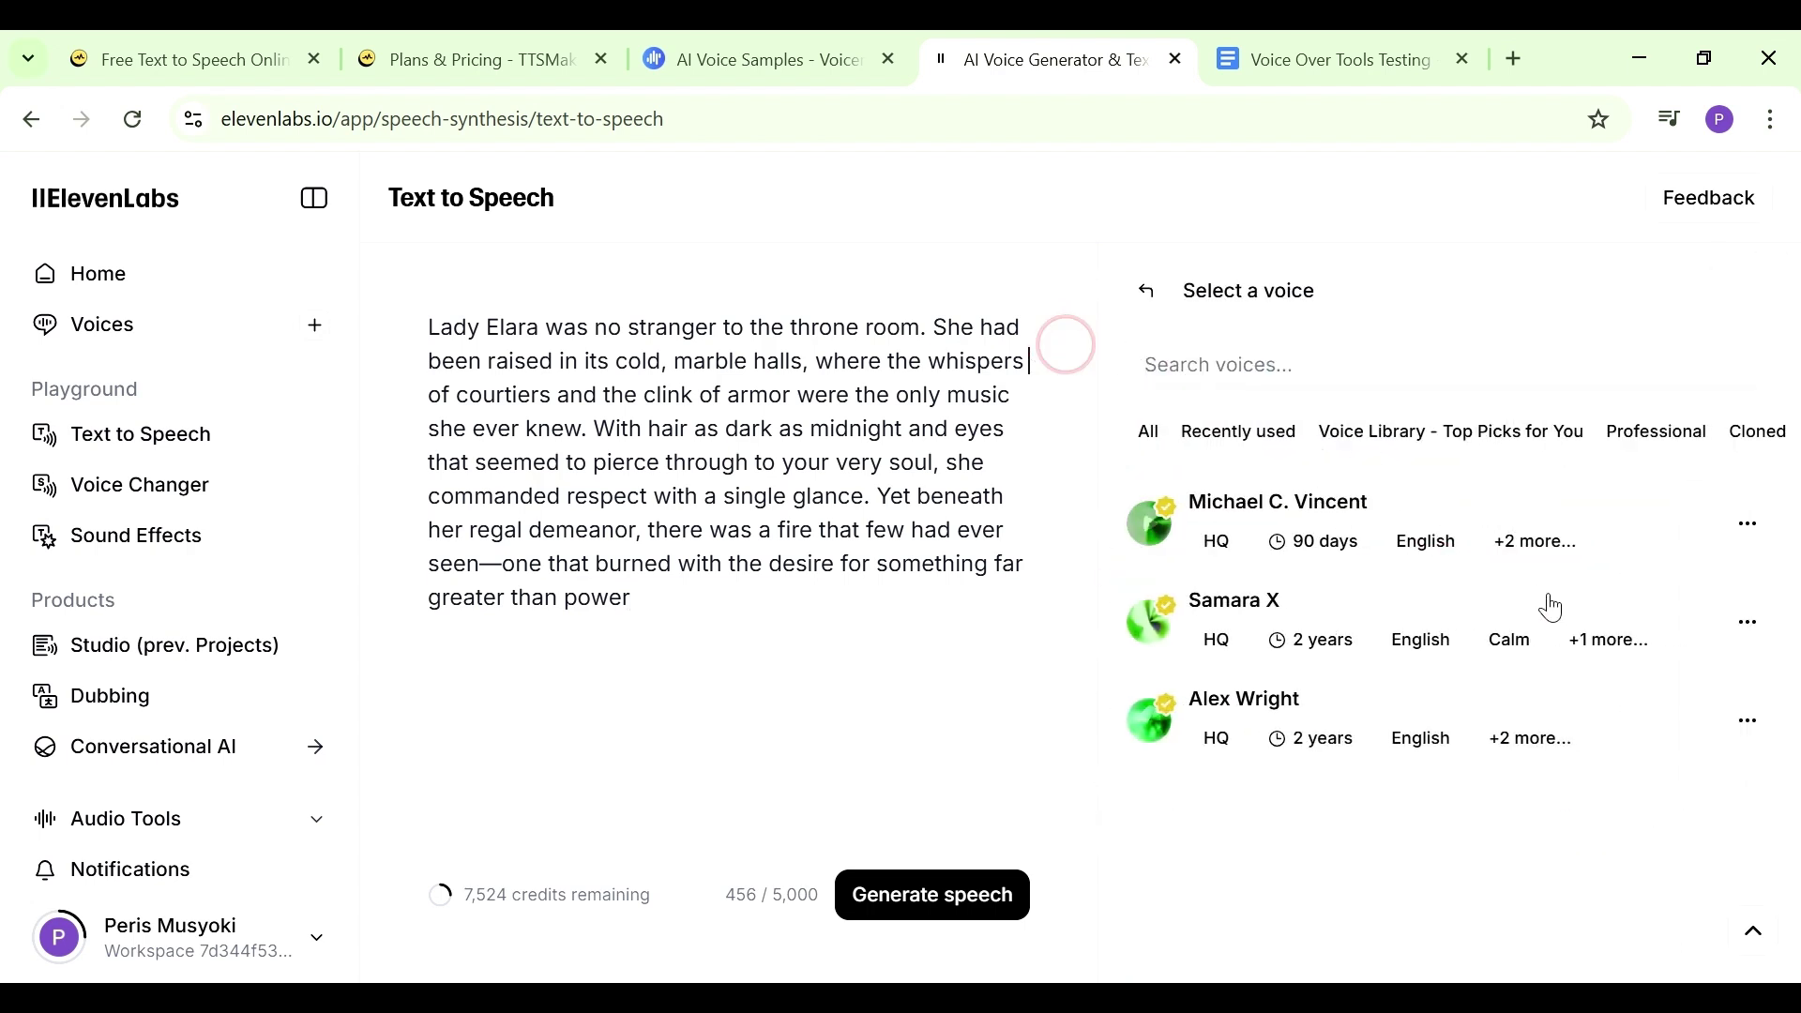
scroll(1397, 584, "down", 5)
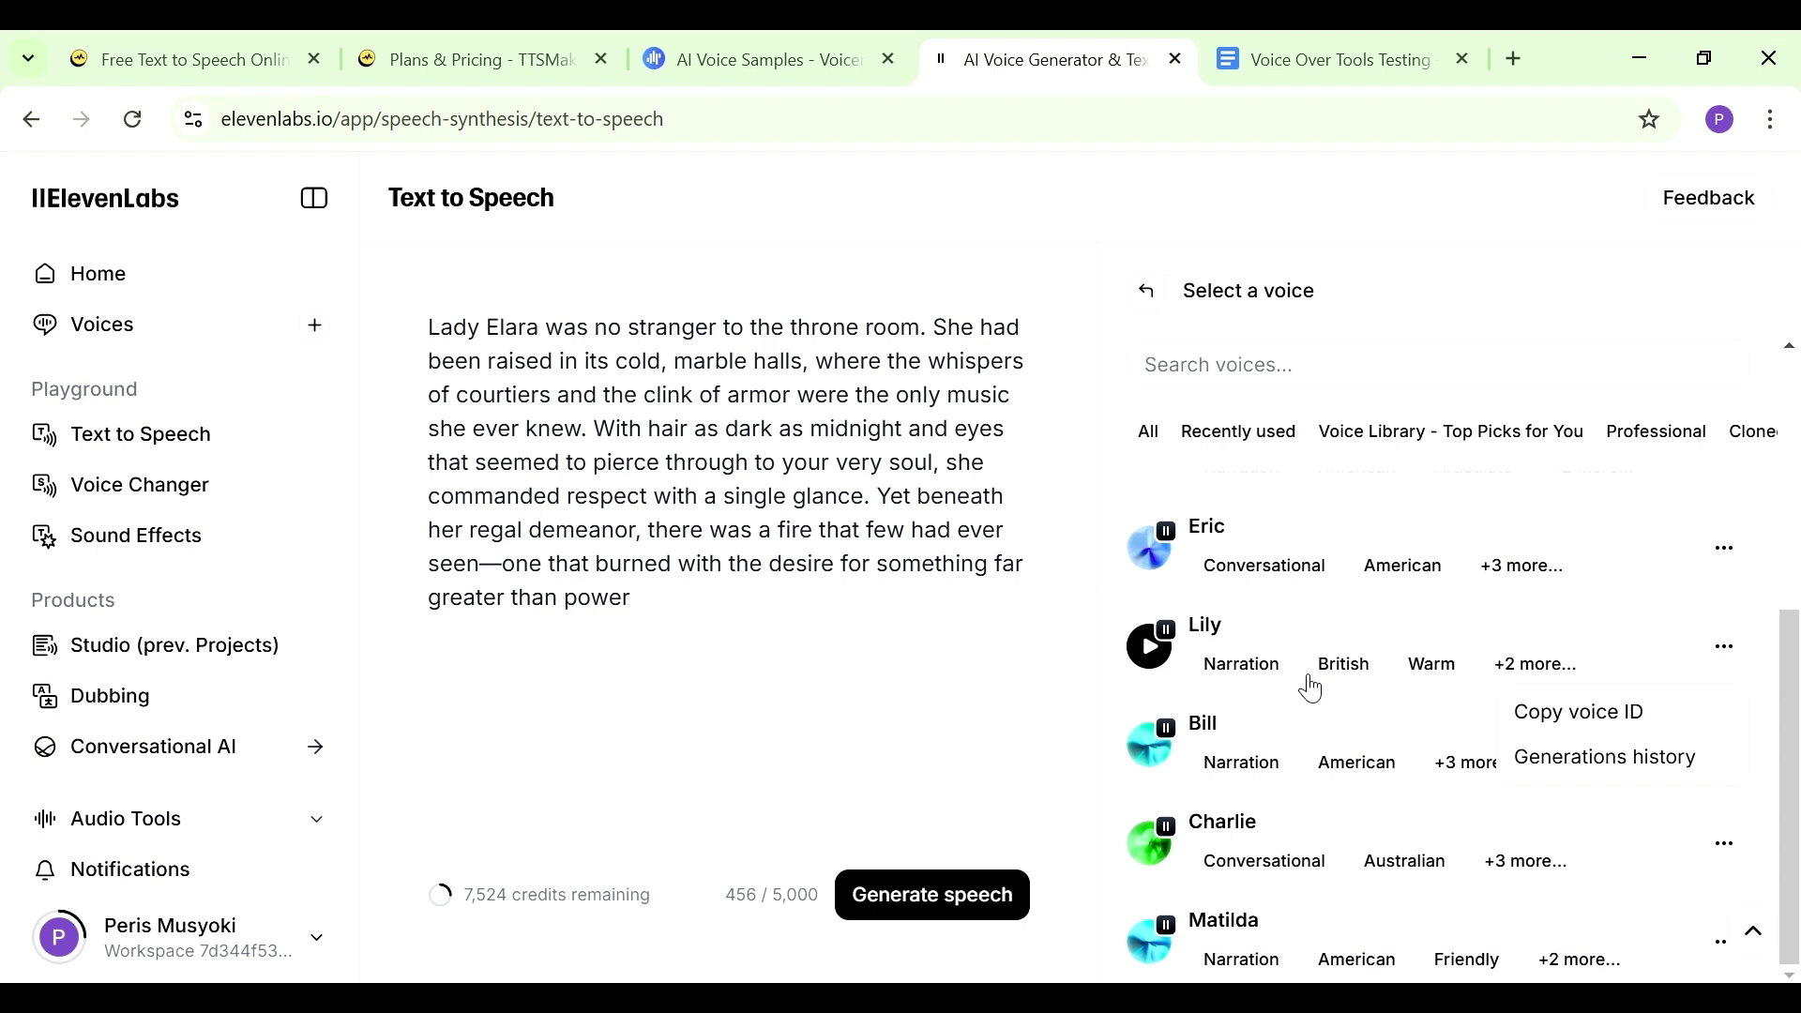
left_click(1187, 641)
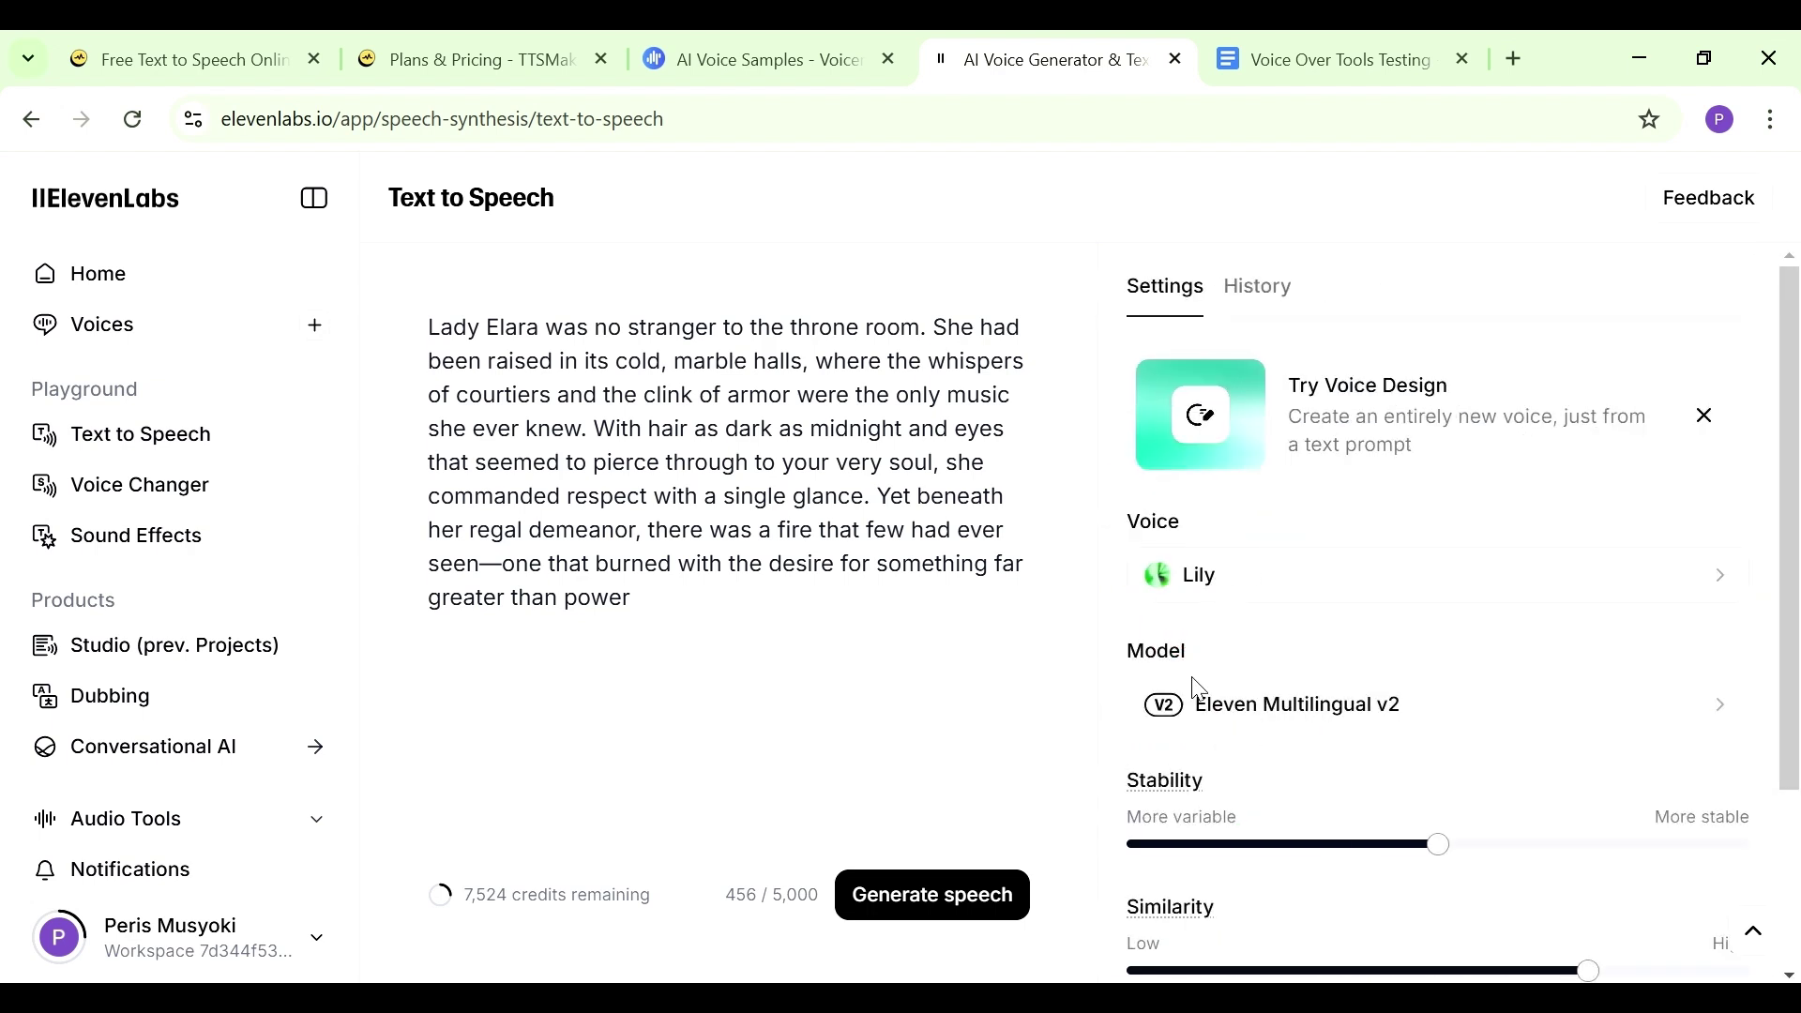
left_click(924, 896)
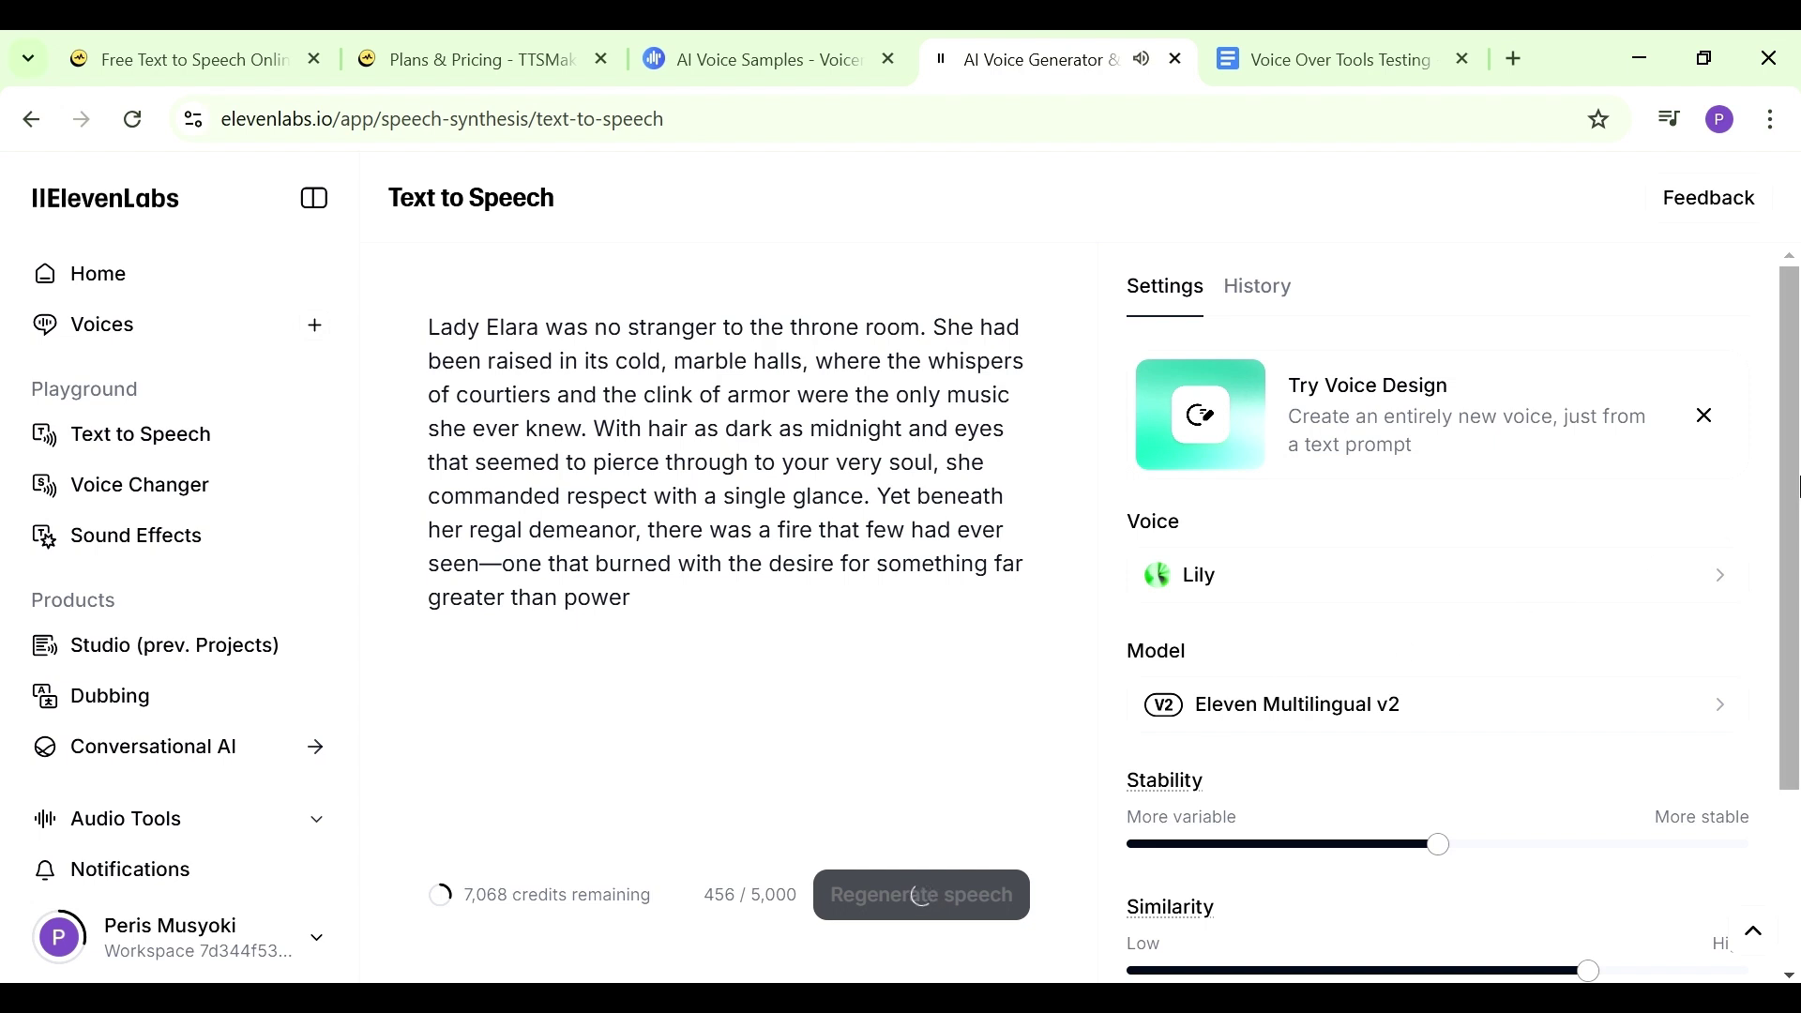
Recheck the voice list and close it, keeping Lily as the voice
left_click_drag(1794, 497, 1794, 511)
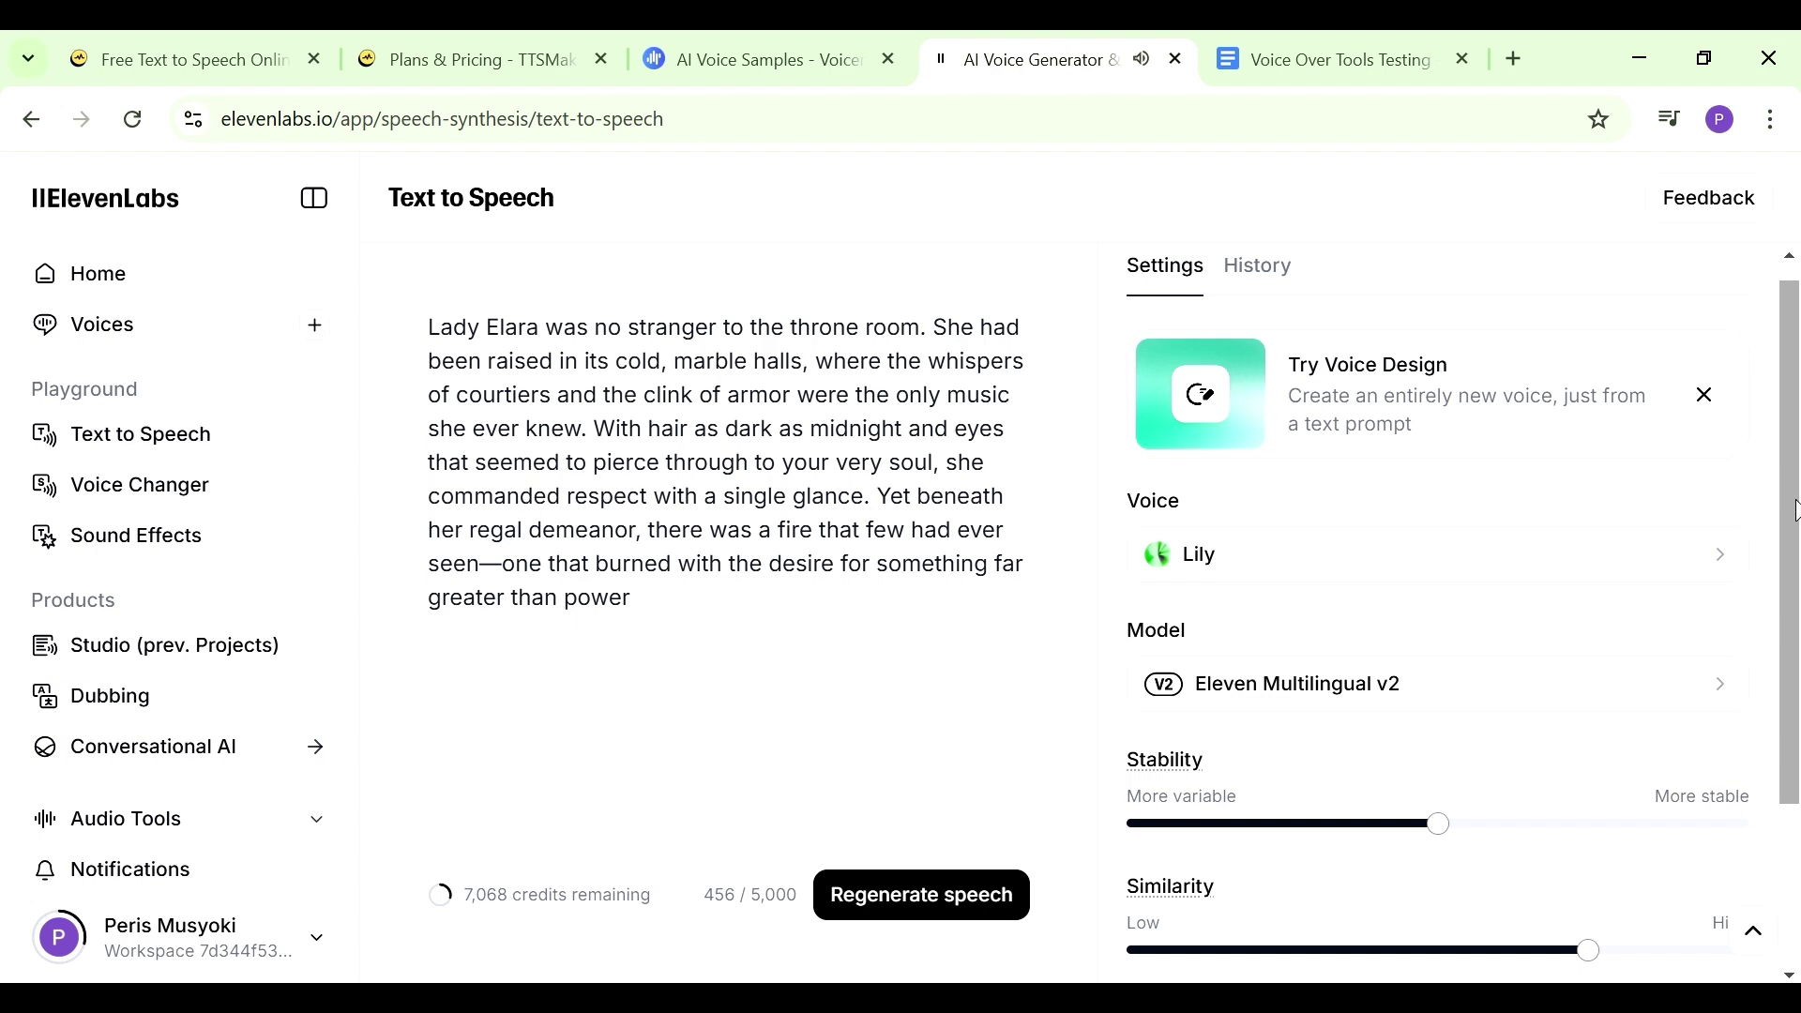
left_click(1285, 561)
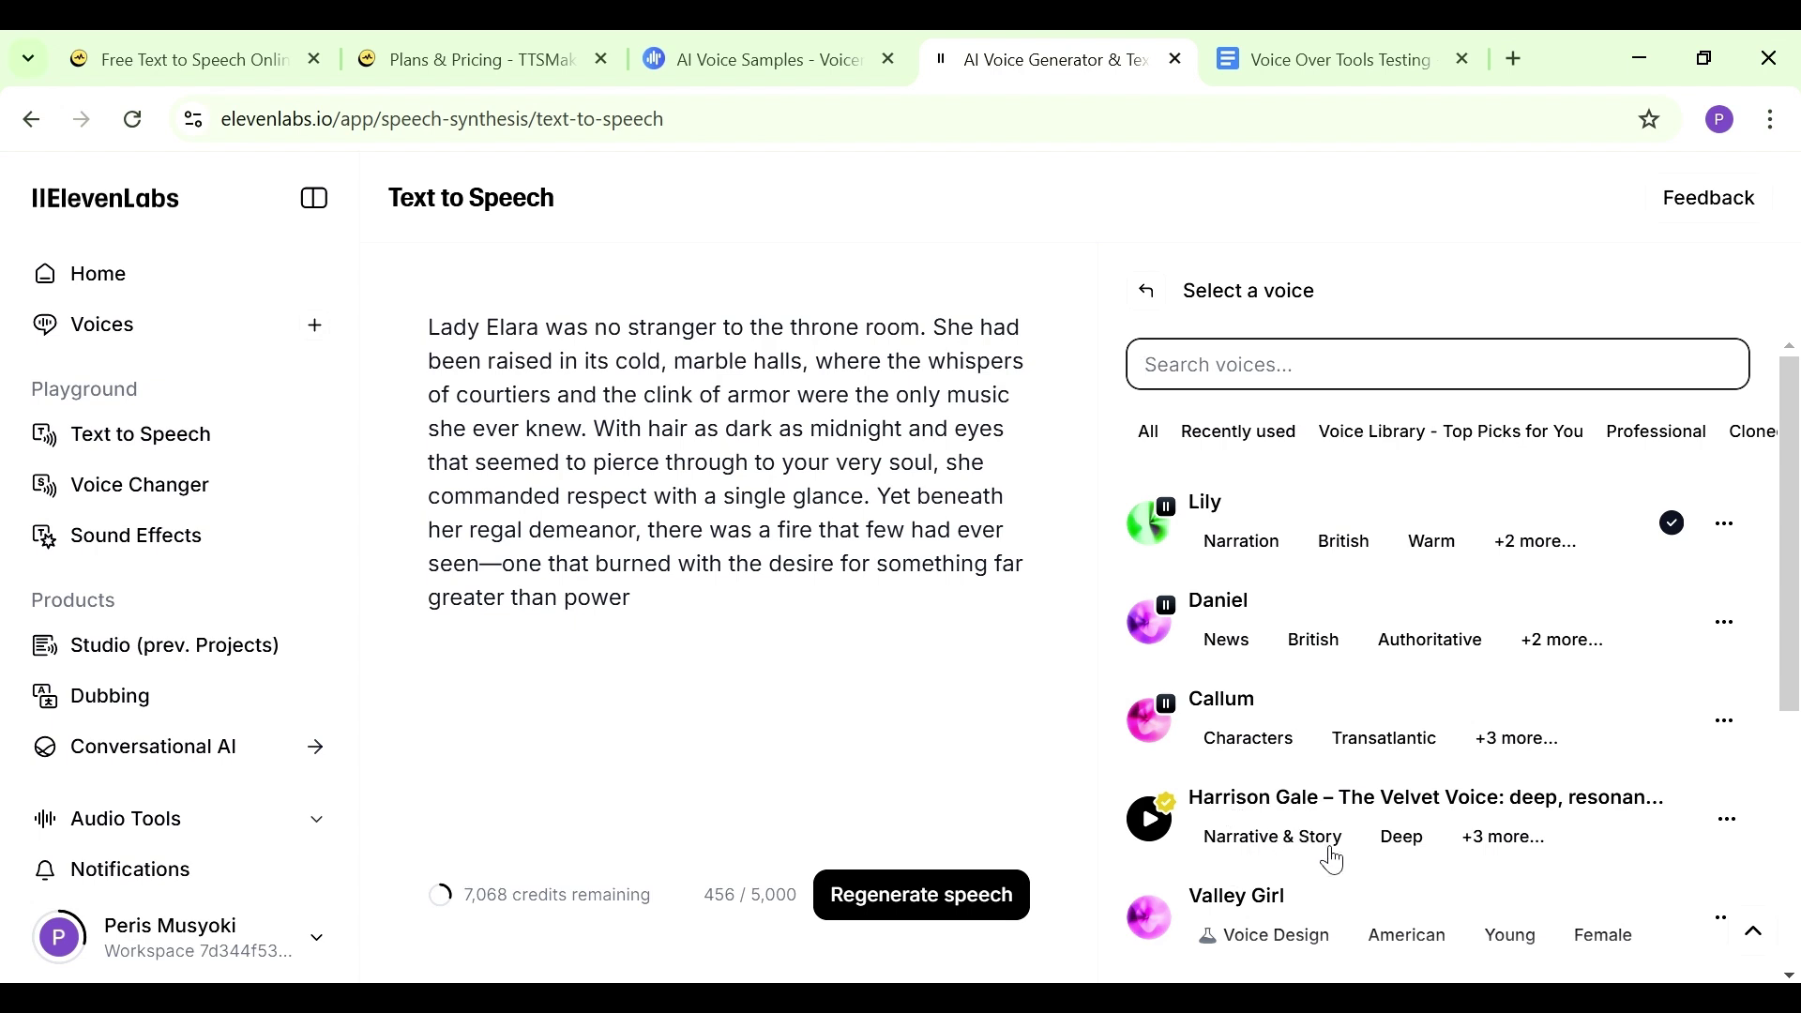
key("Escape")
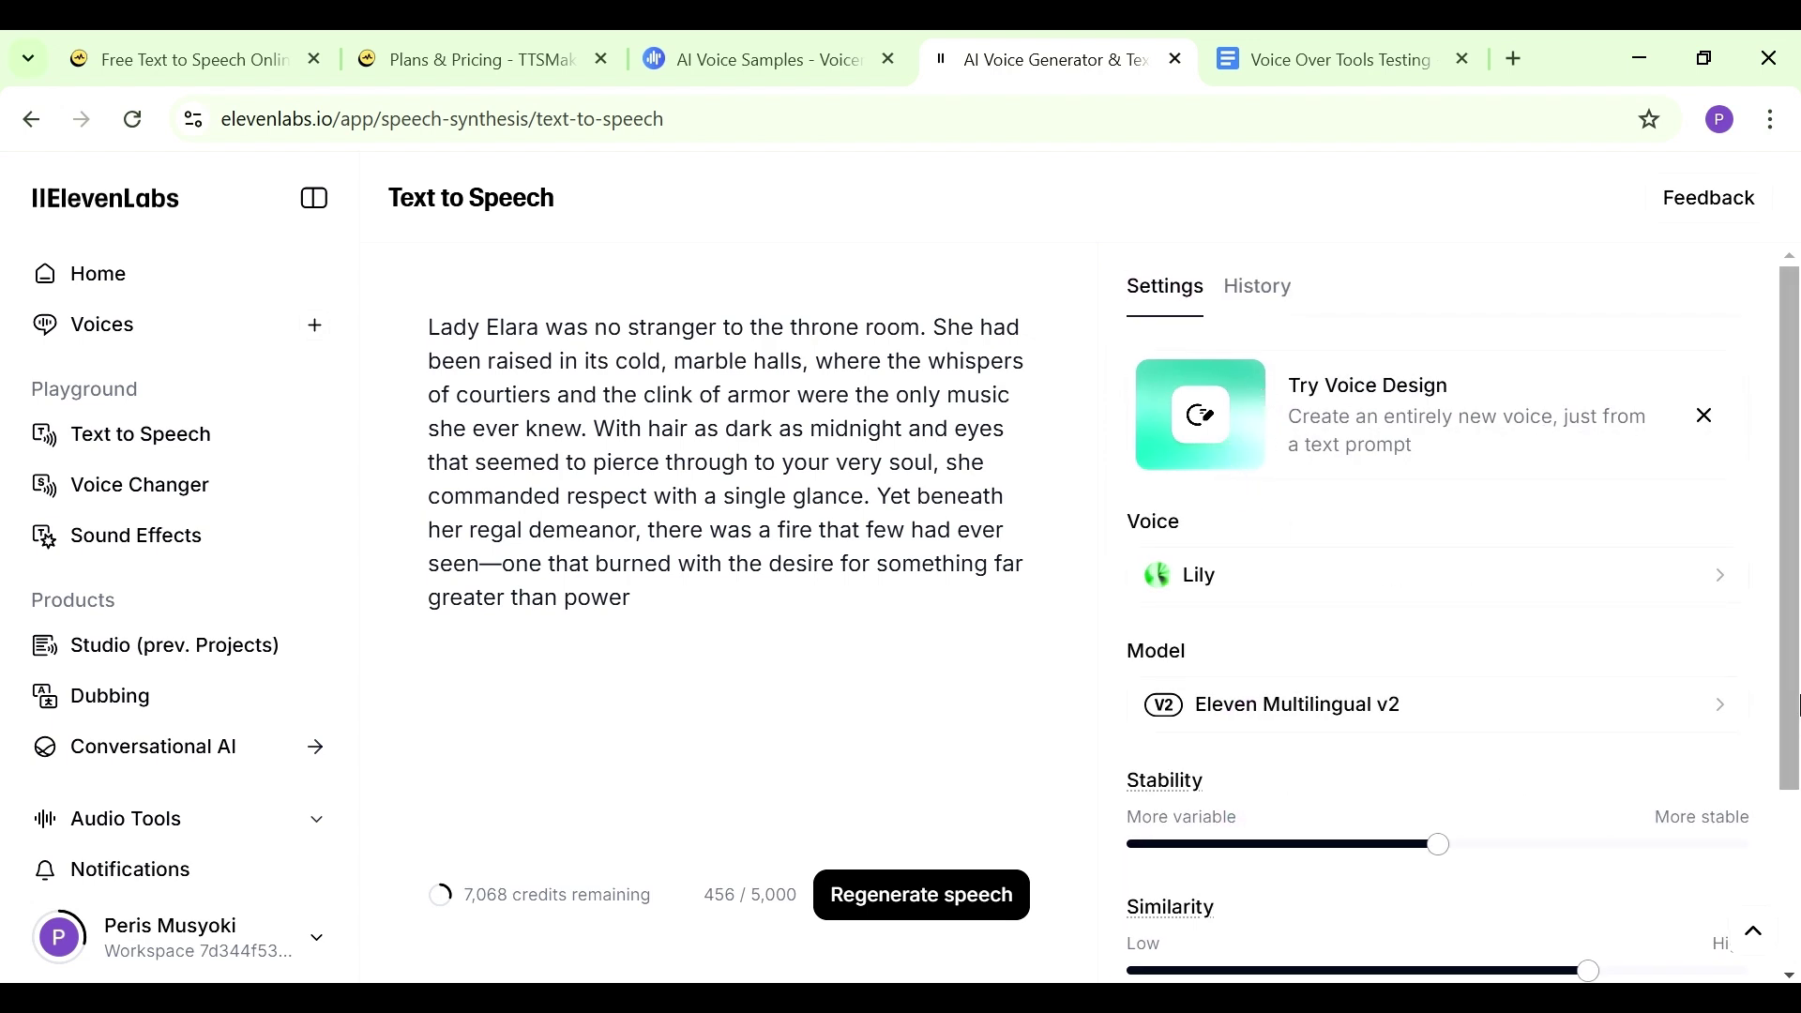
Download the newest Lily generation from History as a 450 KB MP3, then go to Sound Effects
left_click_drag(1793, 699, 1791, 875)
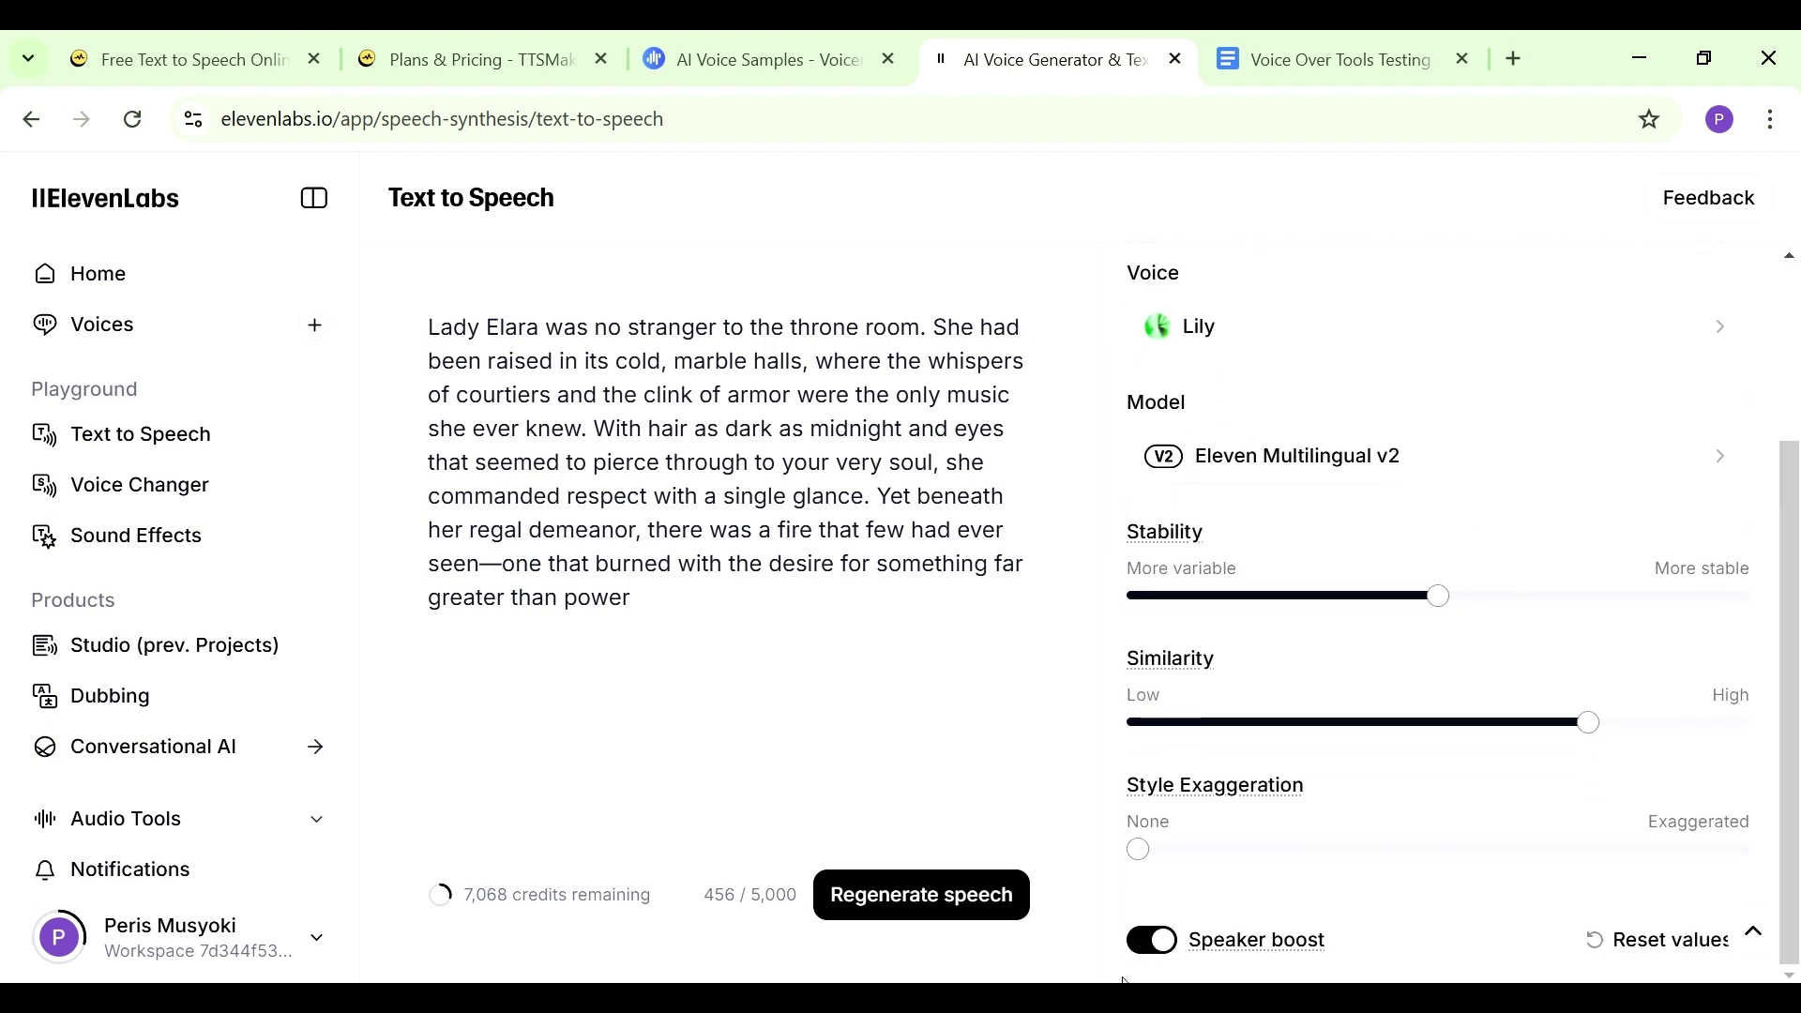
scroll(1394, 211, "up", 3)
left_click(1271, 292)
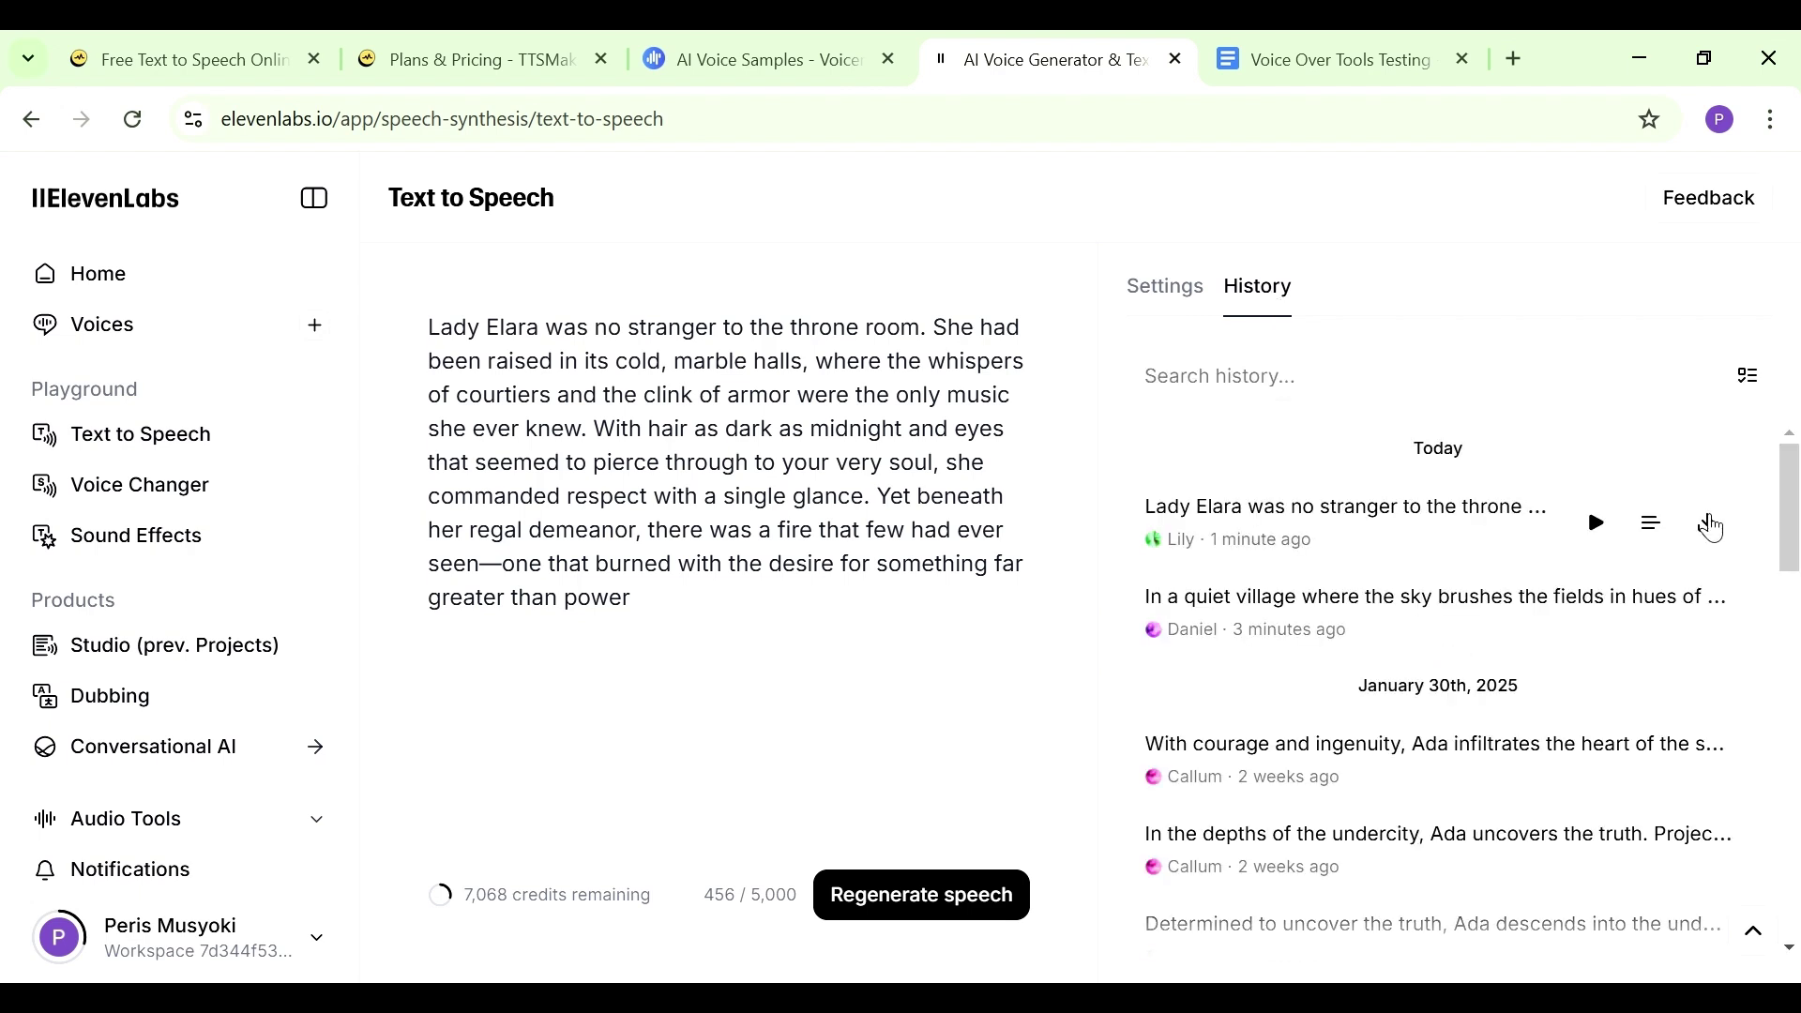
left_click(1707, 538)
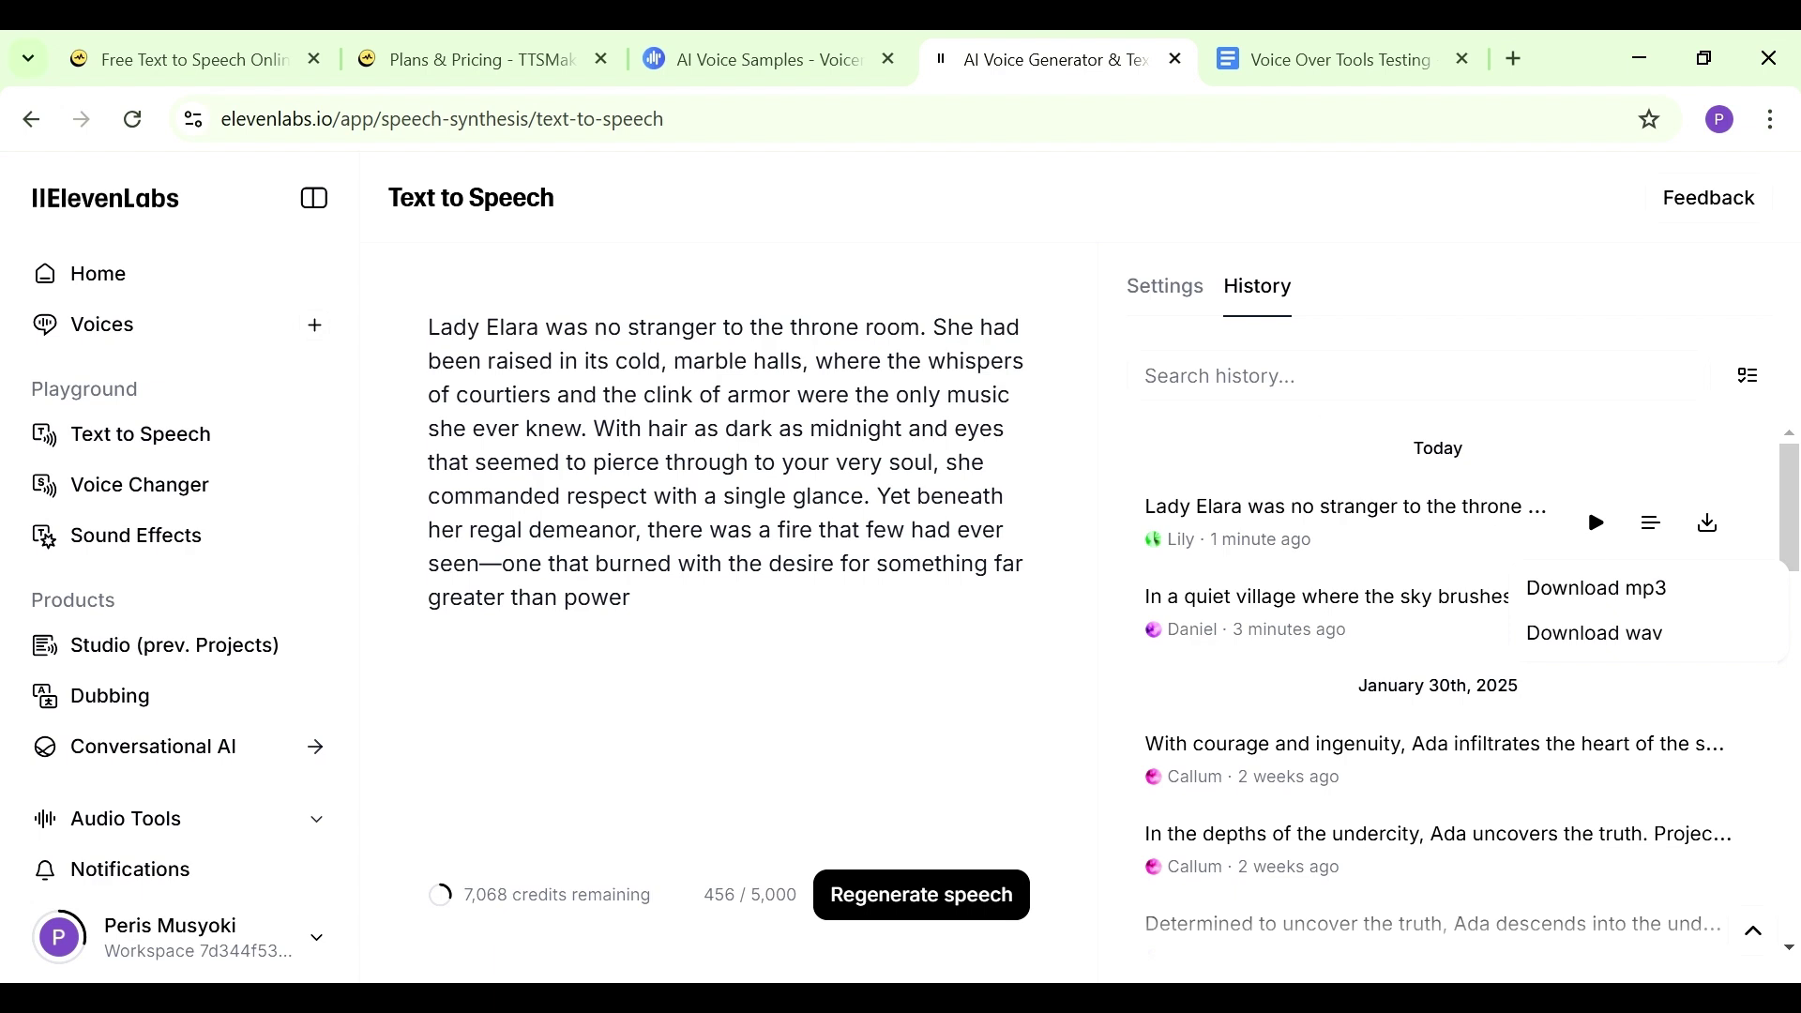
left_click(146, 548)
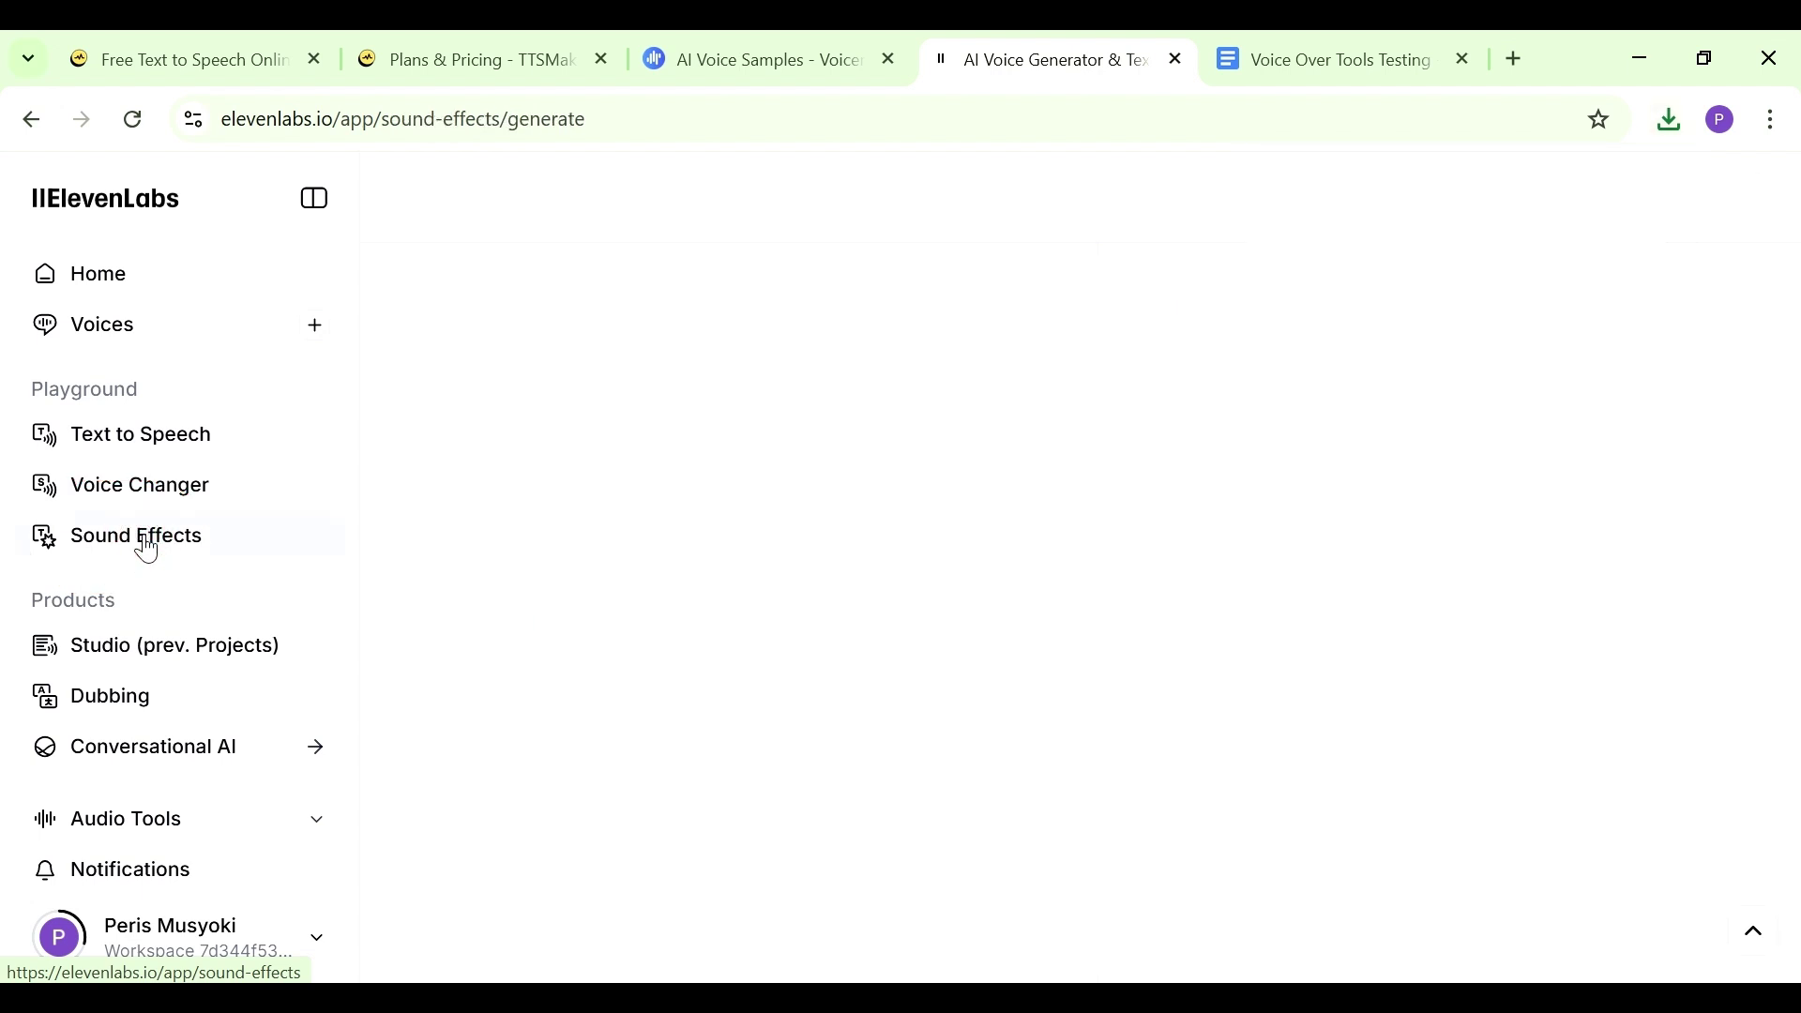
Generate sound effects from the prompt 'heavy downpour'
left_click(776, 423)
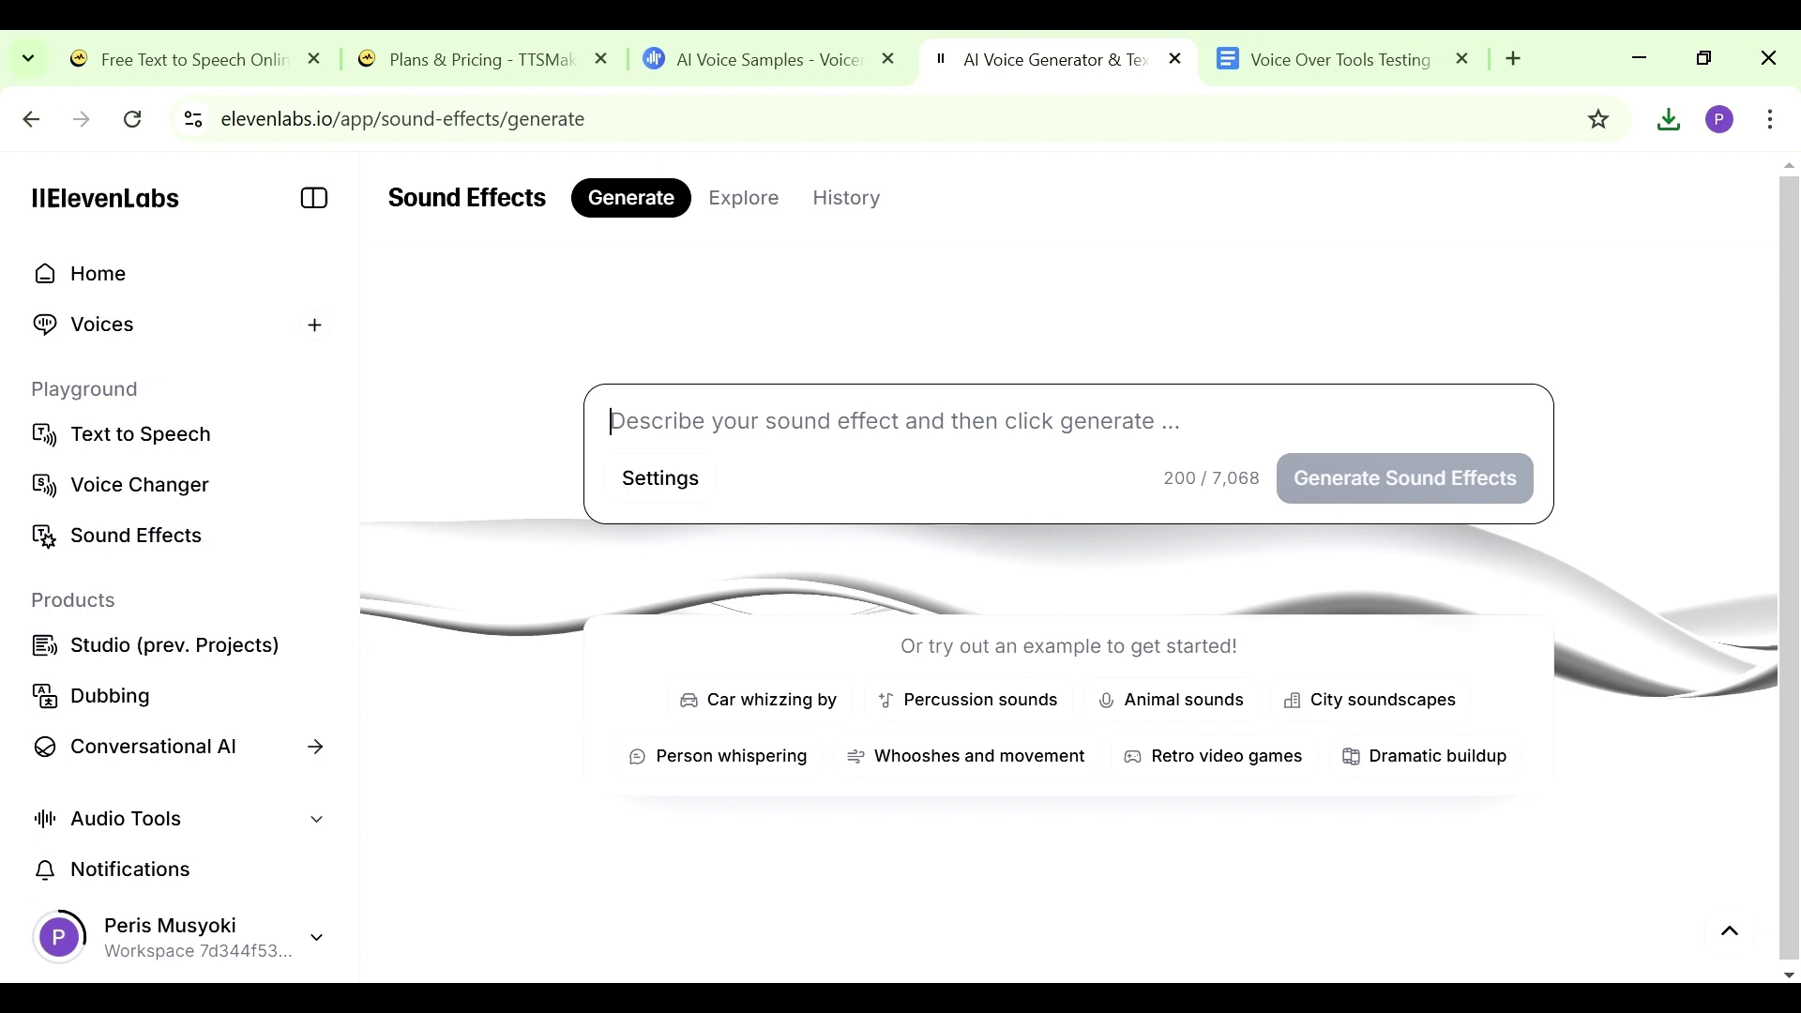
type("heav")
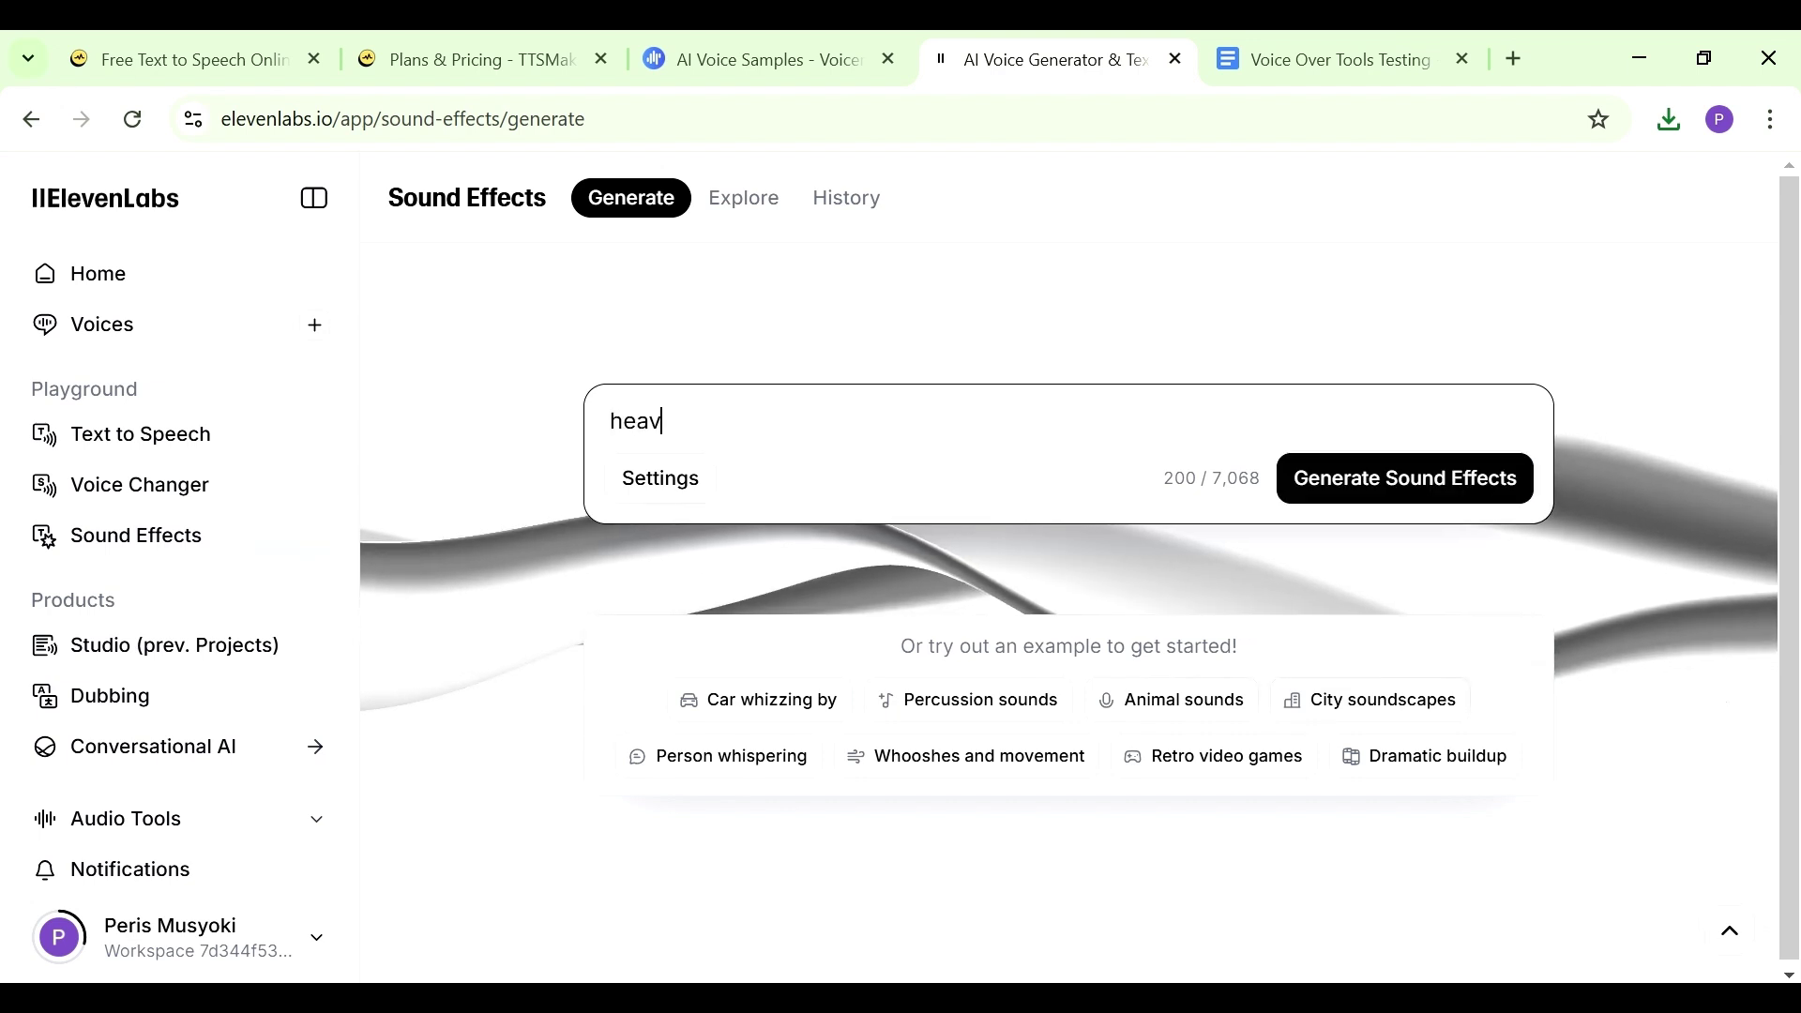
type("y downpour")
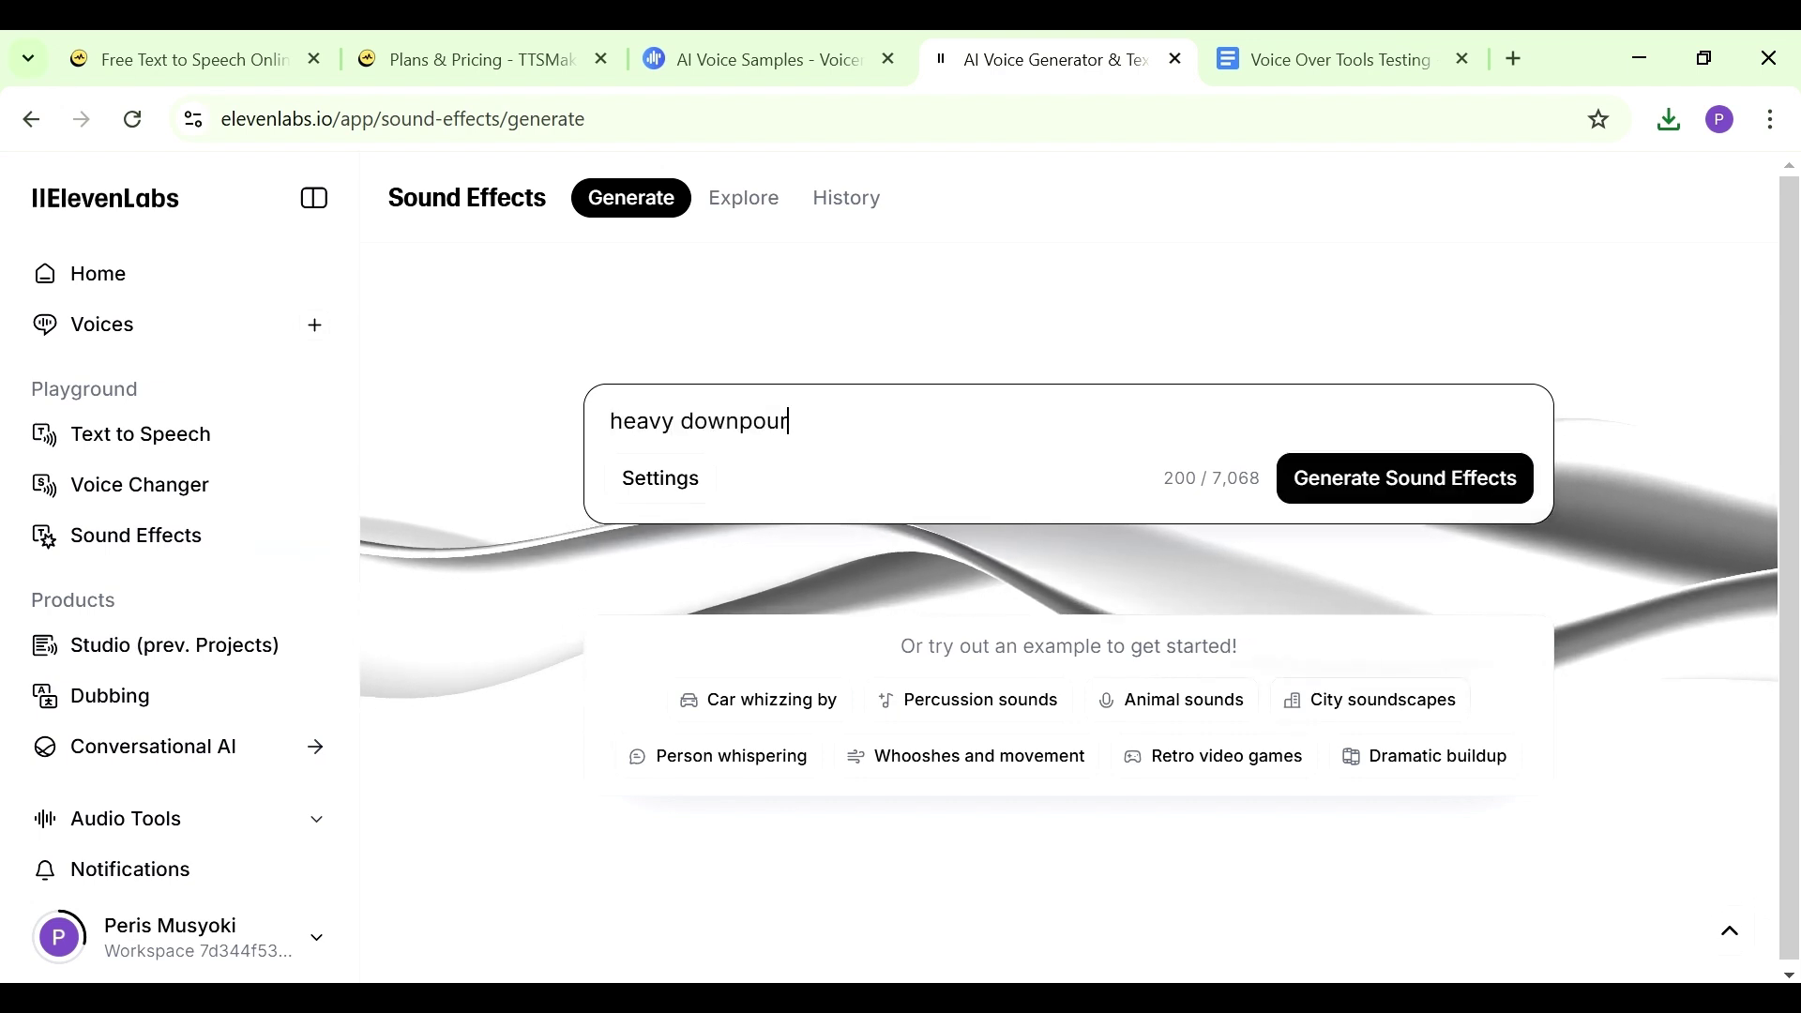
left_click(1324, 495)
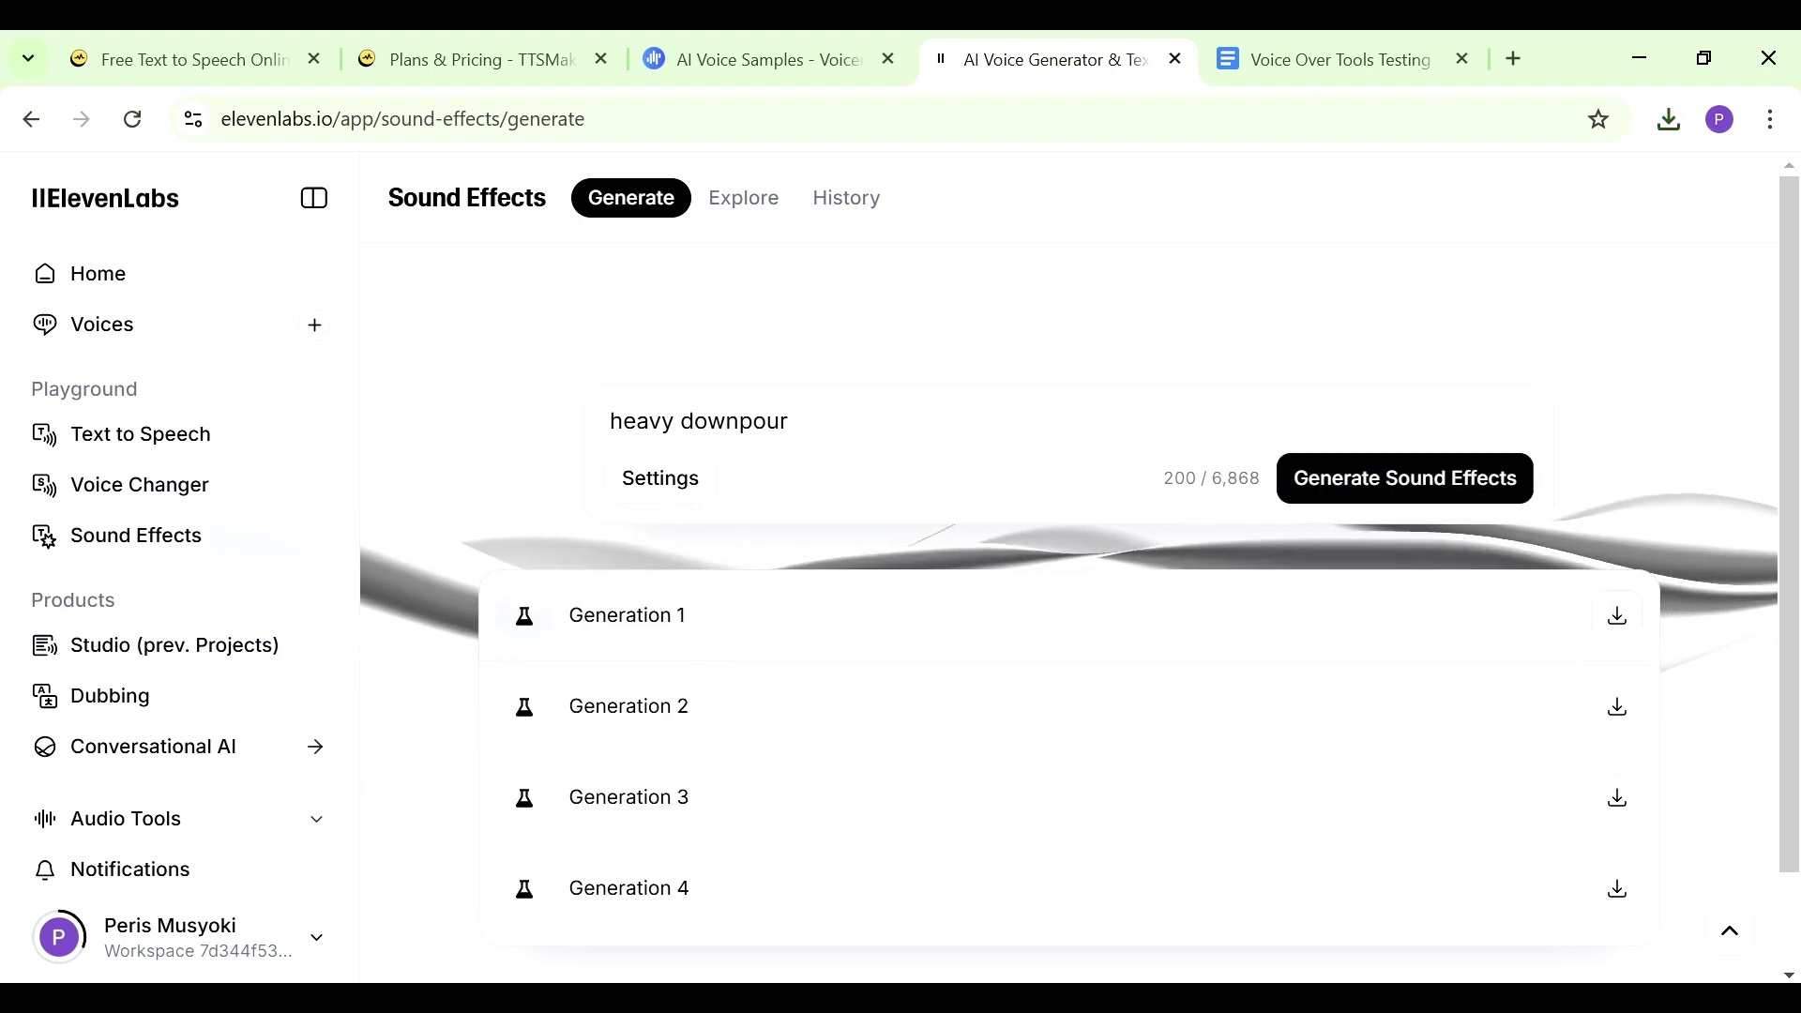
Play downpour Generations 1, 2, 3 and 4 in turn
left_click(524, 628)
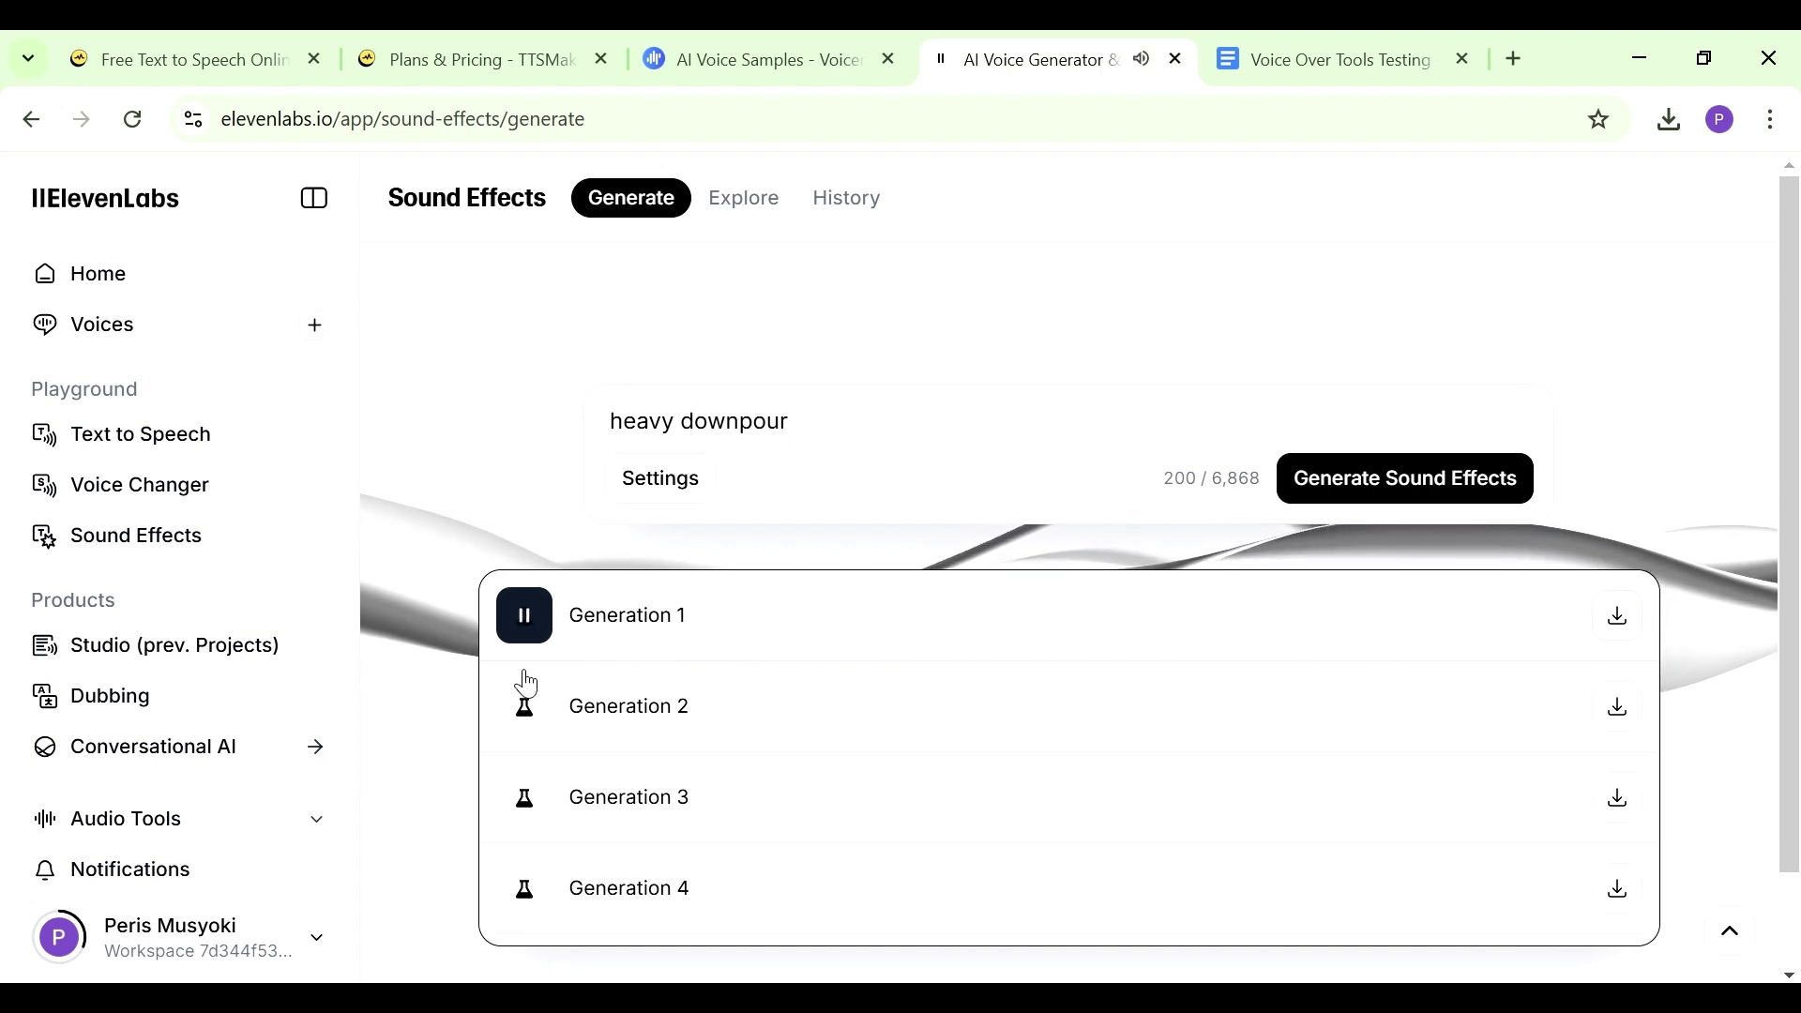
left_click(525, 708)
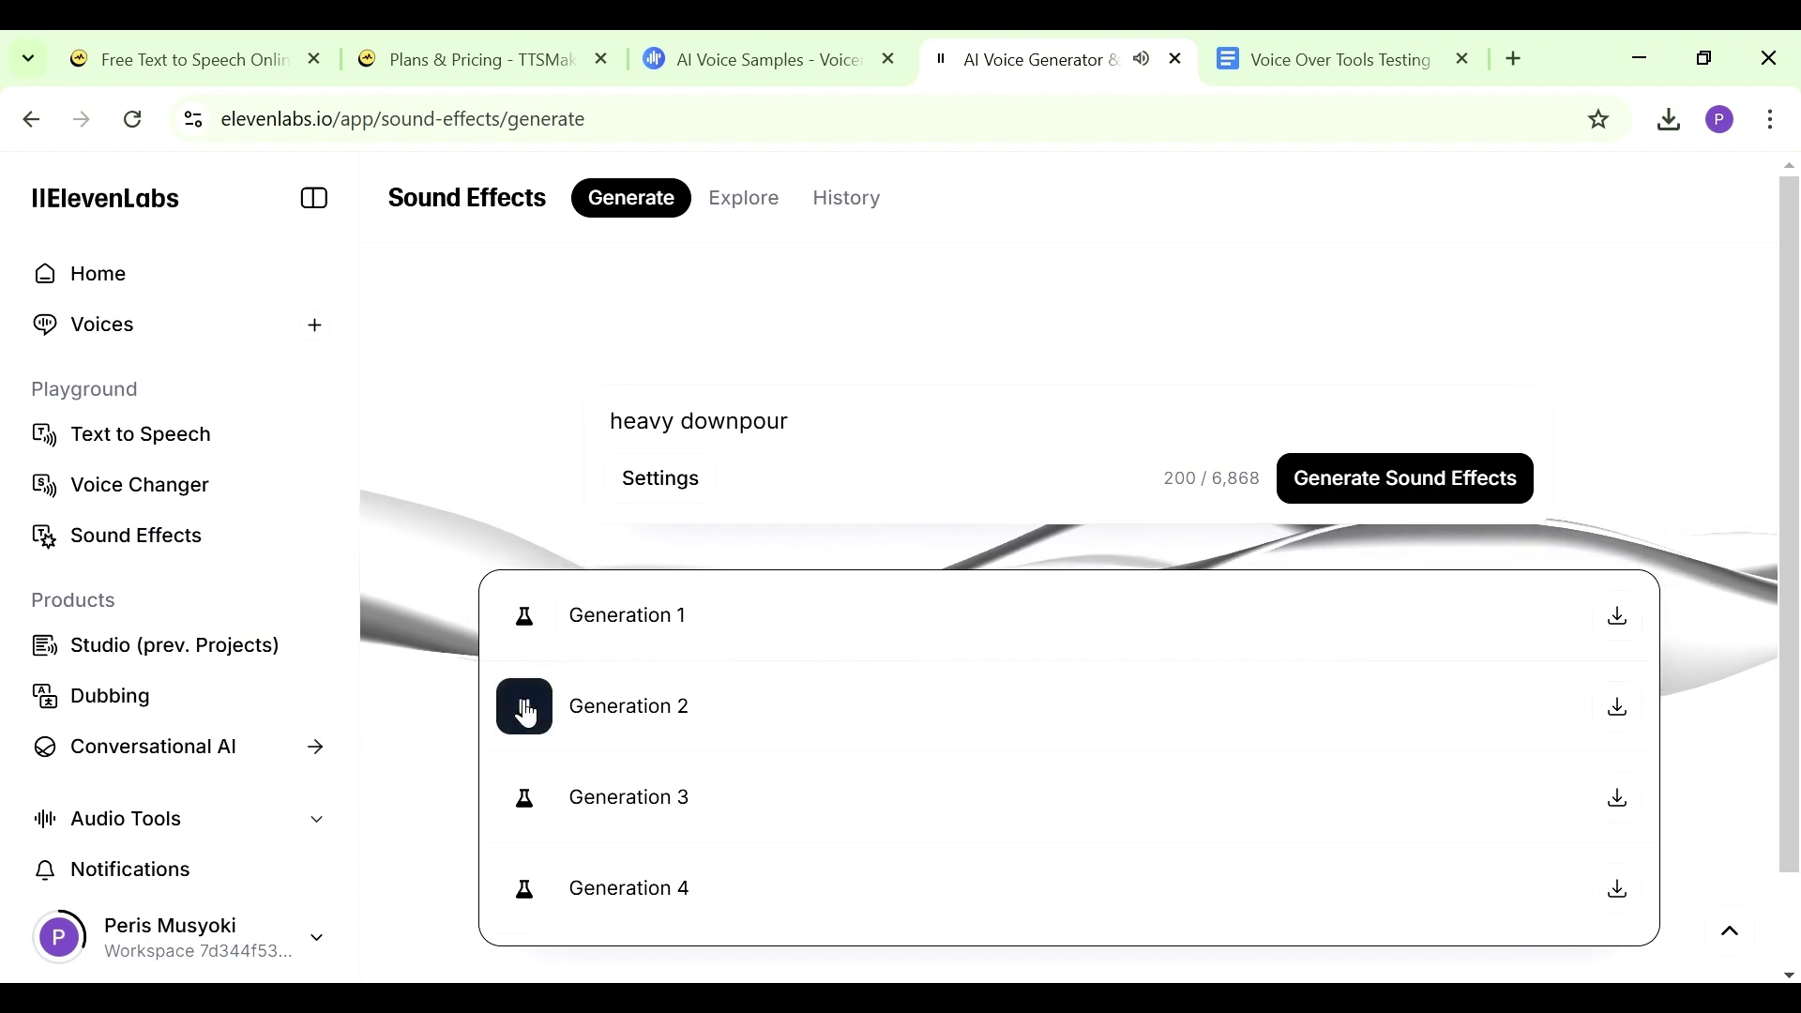
left_click(526, 800)
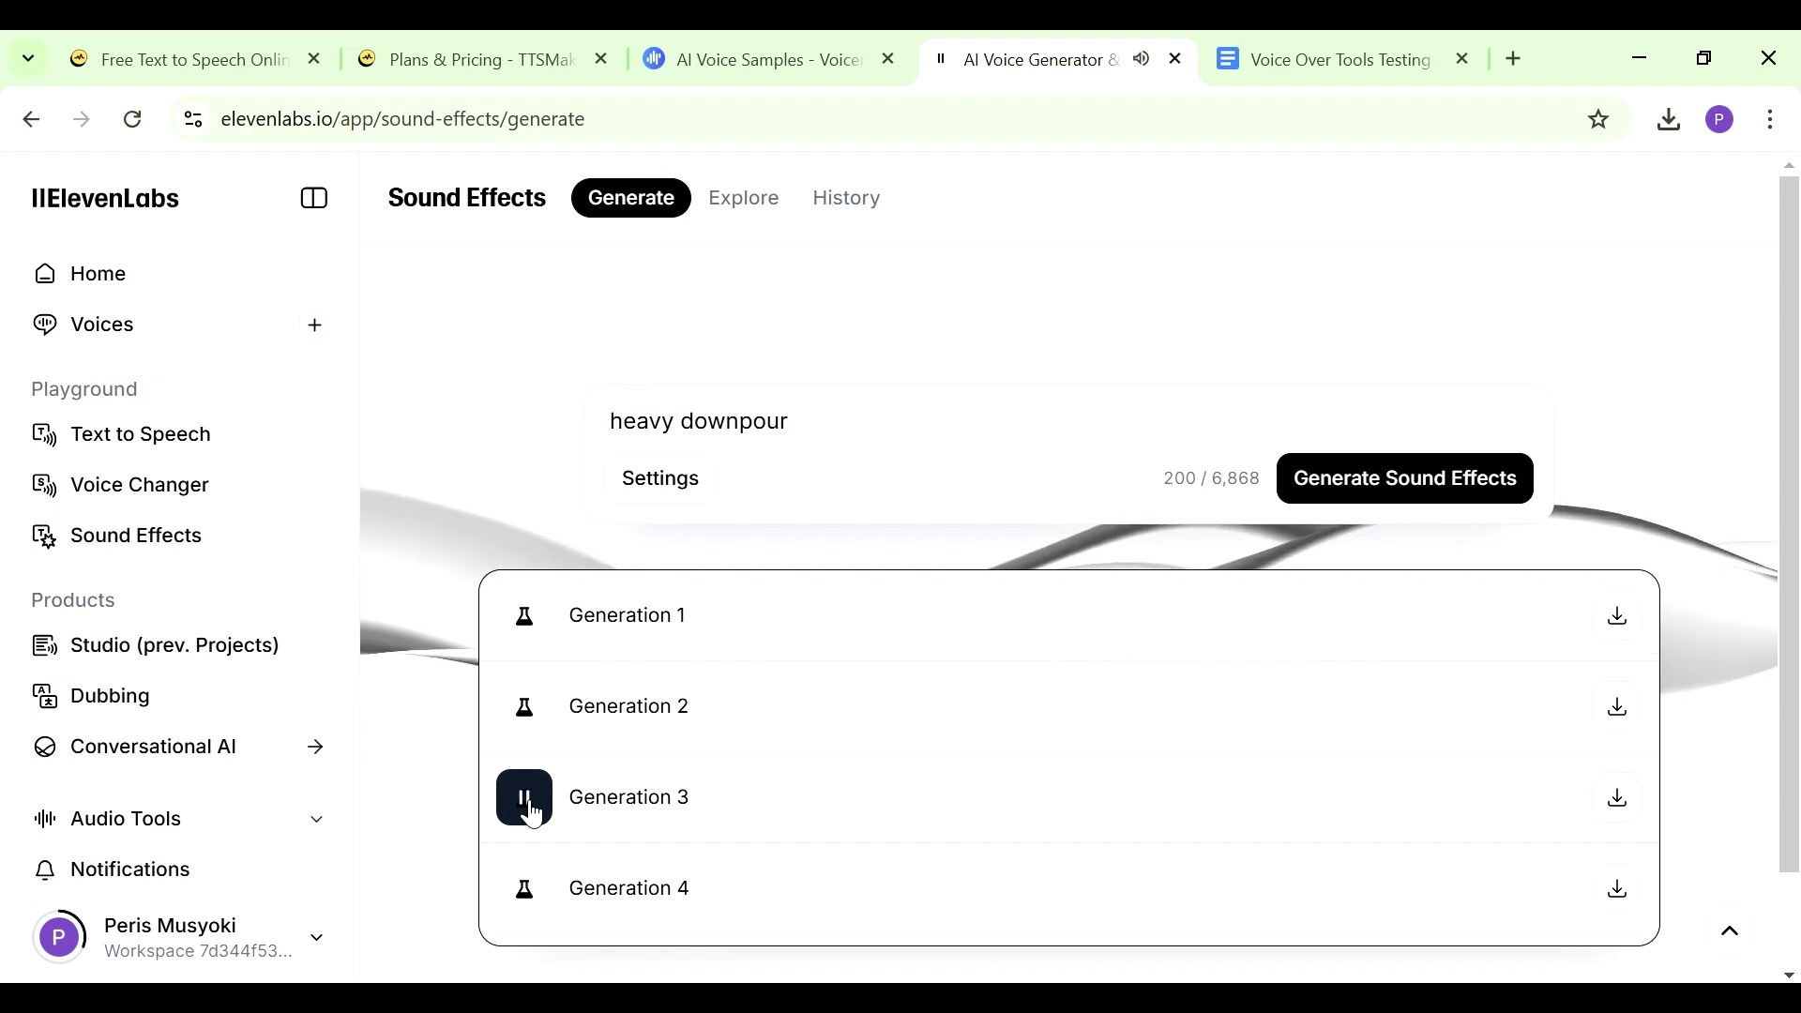
left_click(527, 903)
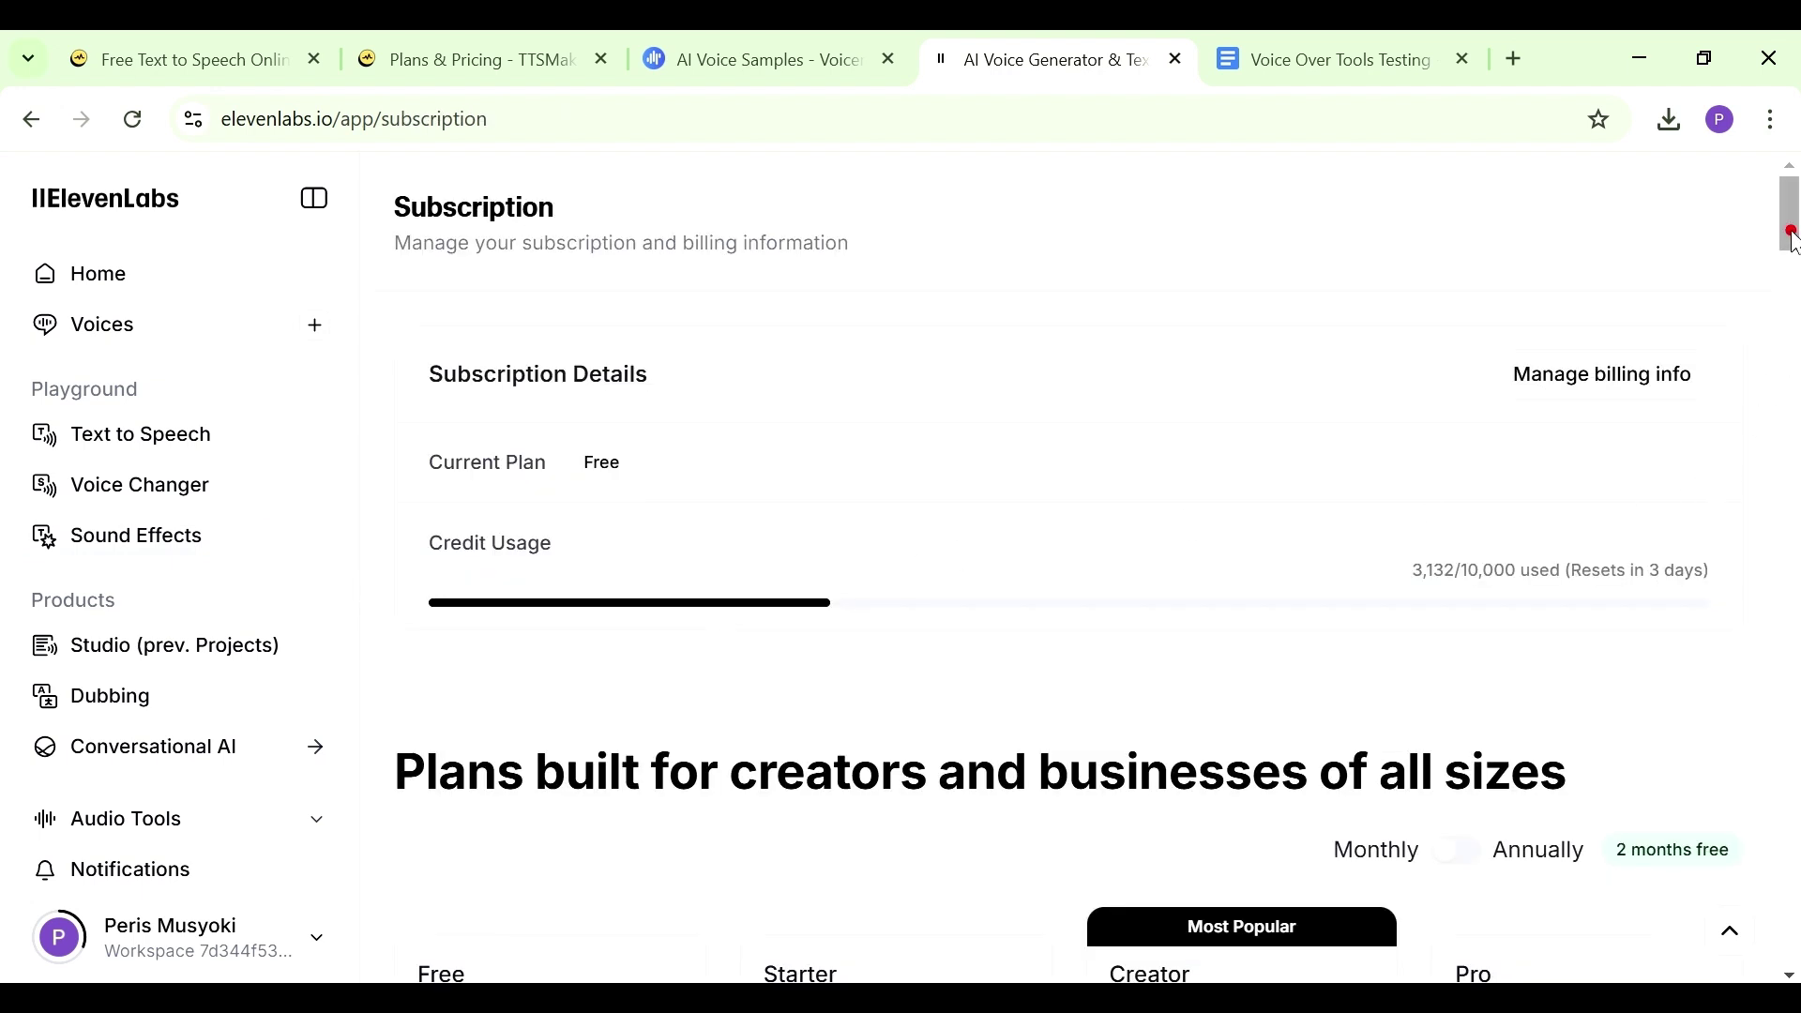
left_click_drag(1791, 239, 1789, 290)
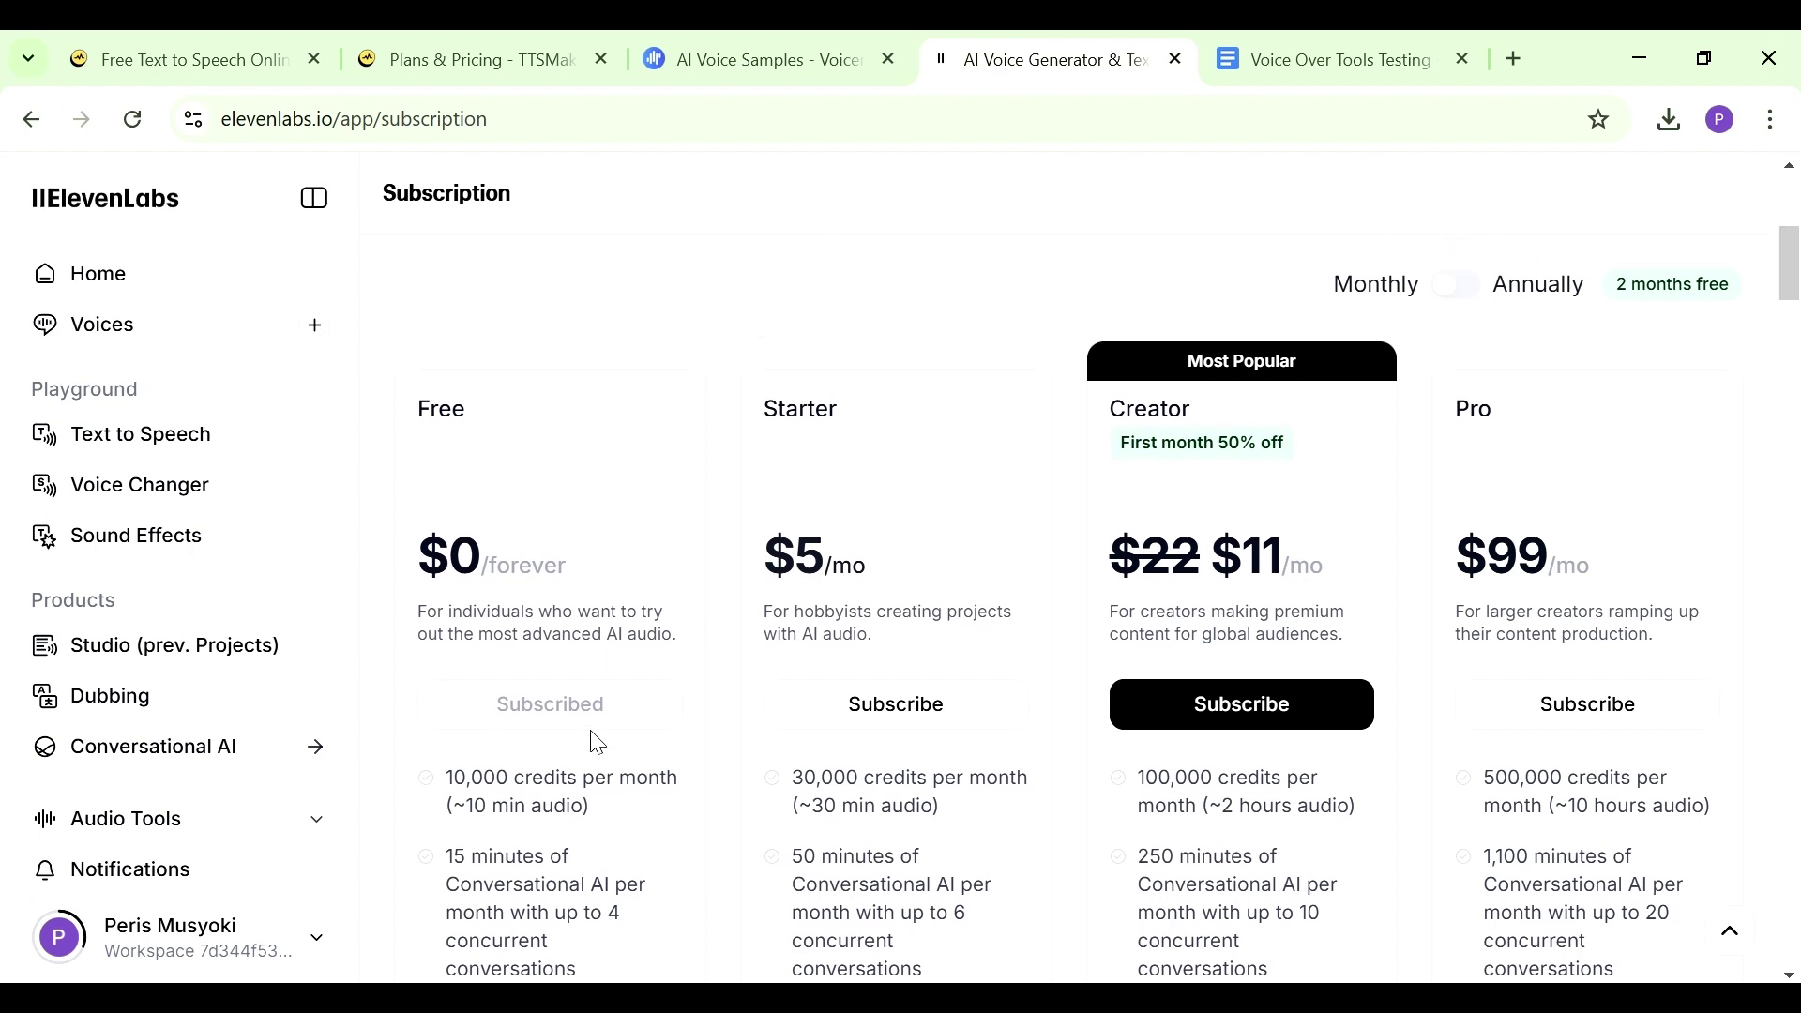
mouse_move(1789, 266)
left_mouse_down()
mouse_move(1794, 336)
mouse_move(1791, 284)
left_mouse_up()
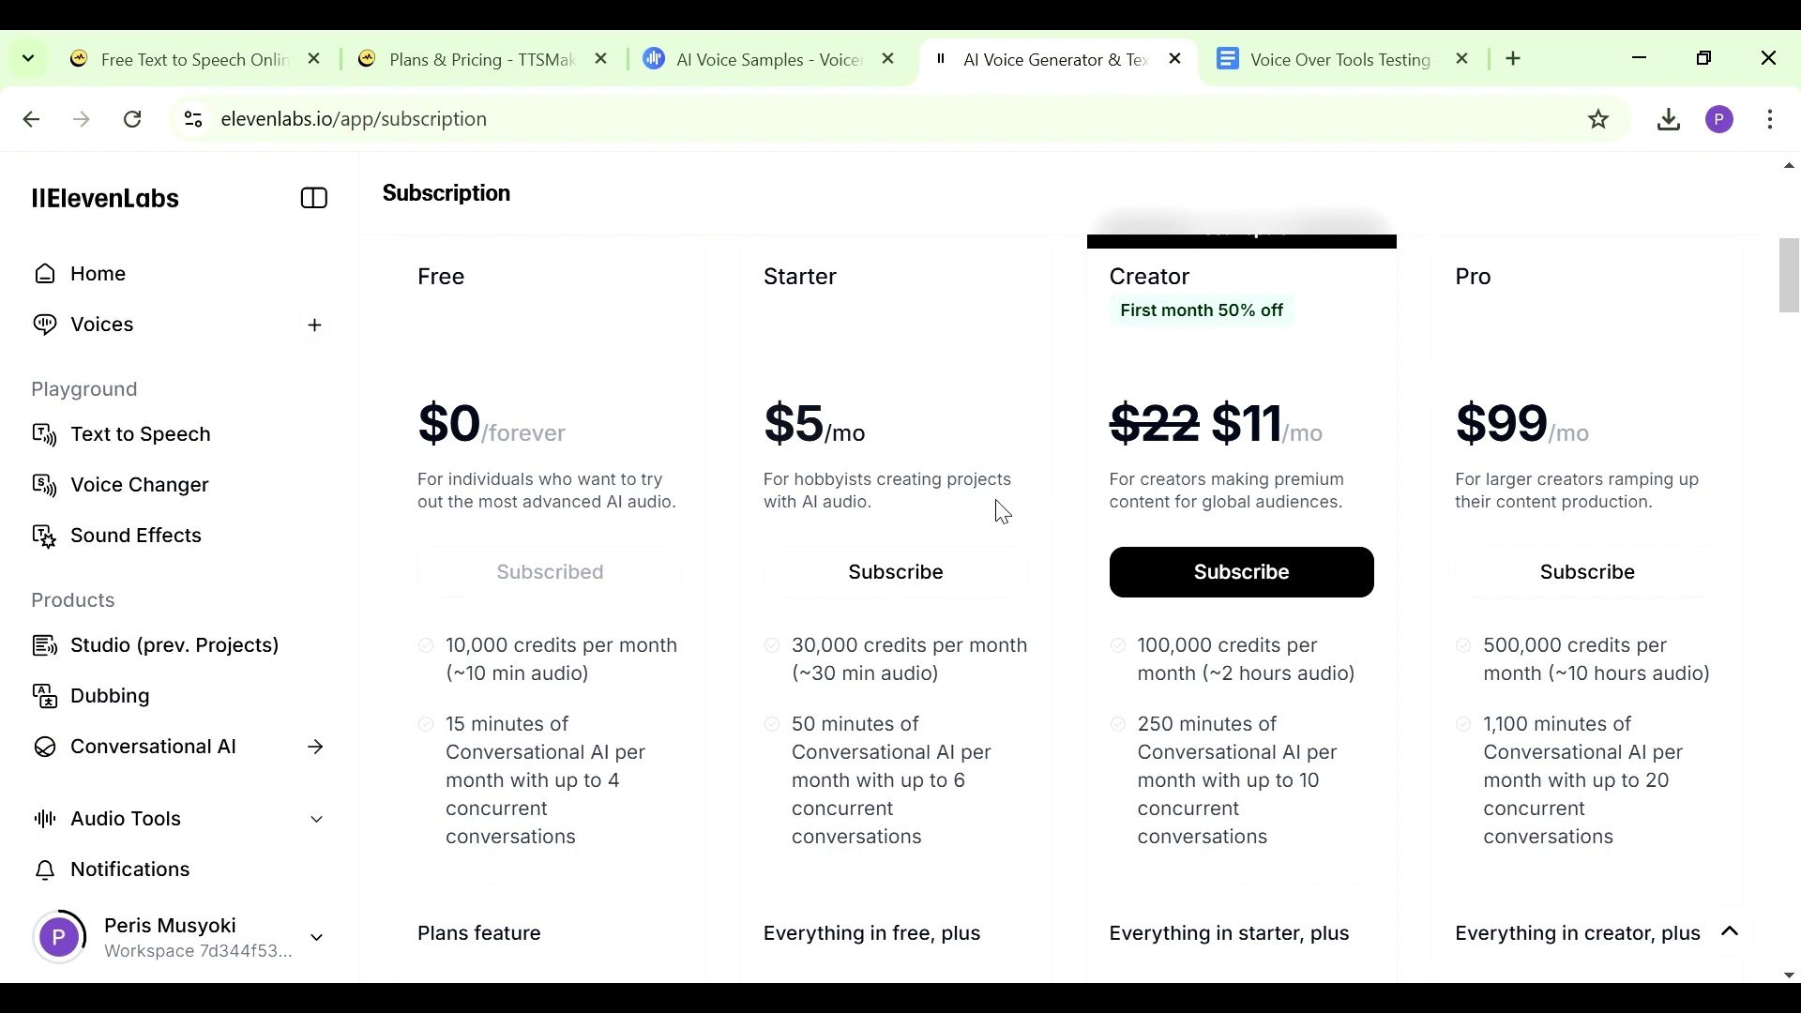
left_click_drag(1793, 268, 1793, 323)
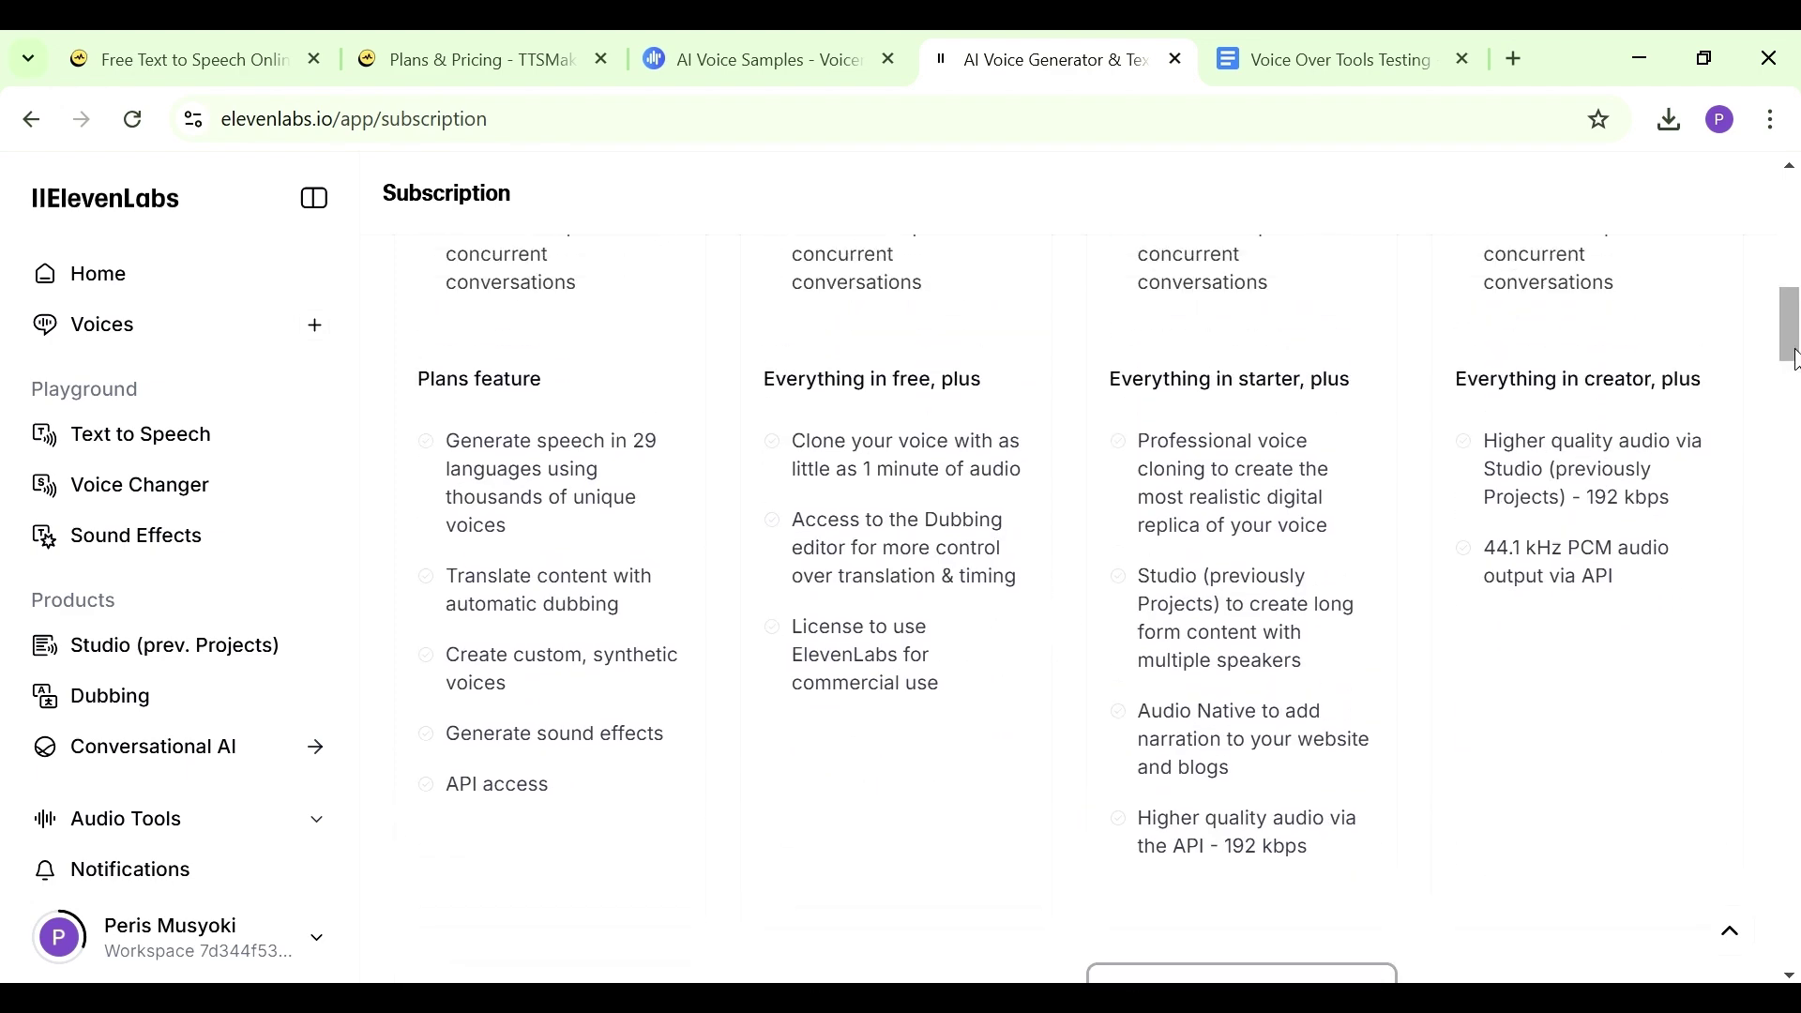
left_click_drag(1793, 362, 1793, 293)
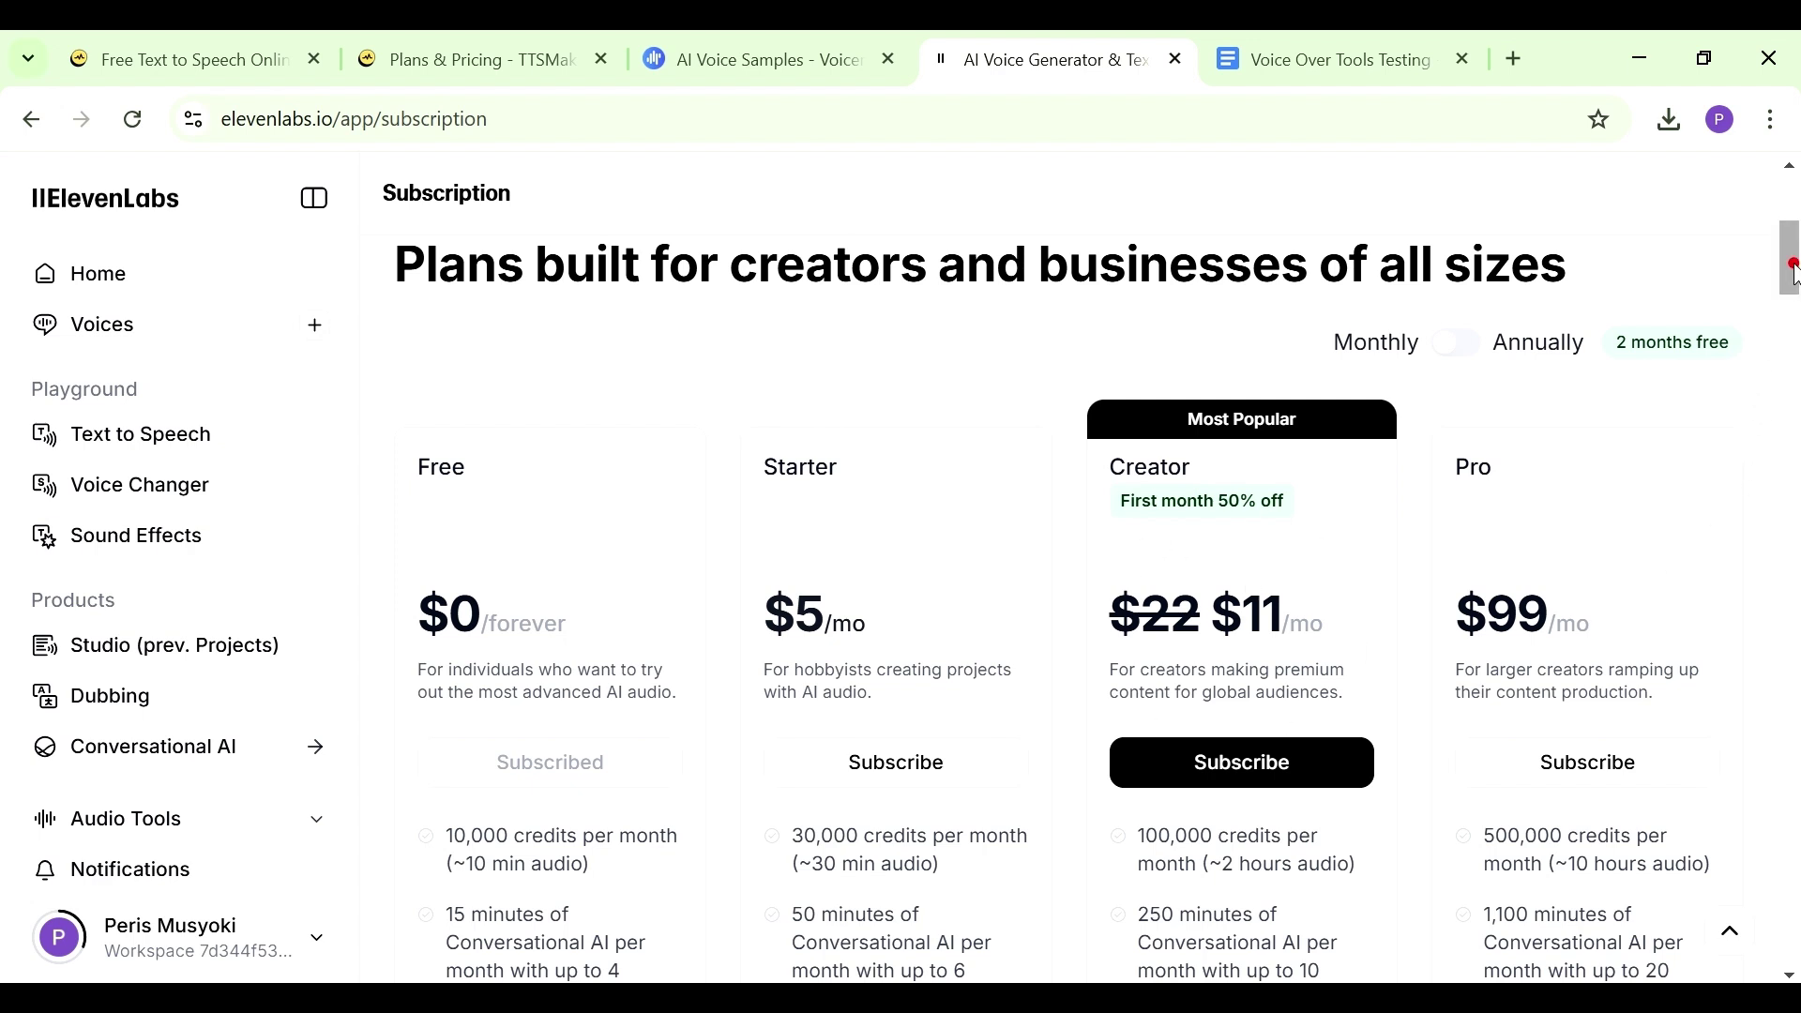
scroll(1228, 393, "down", 2)
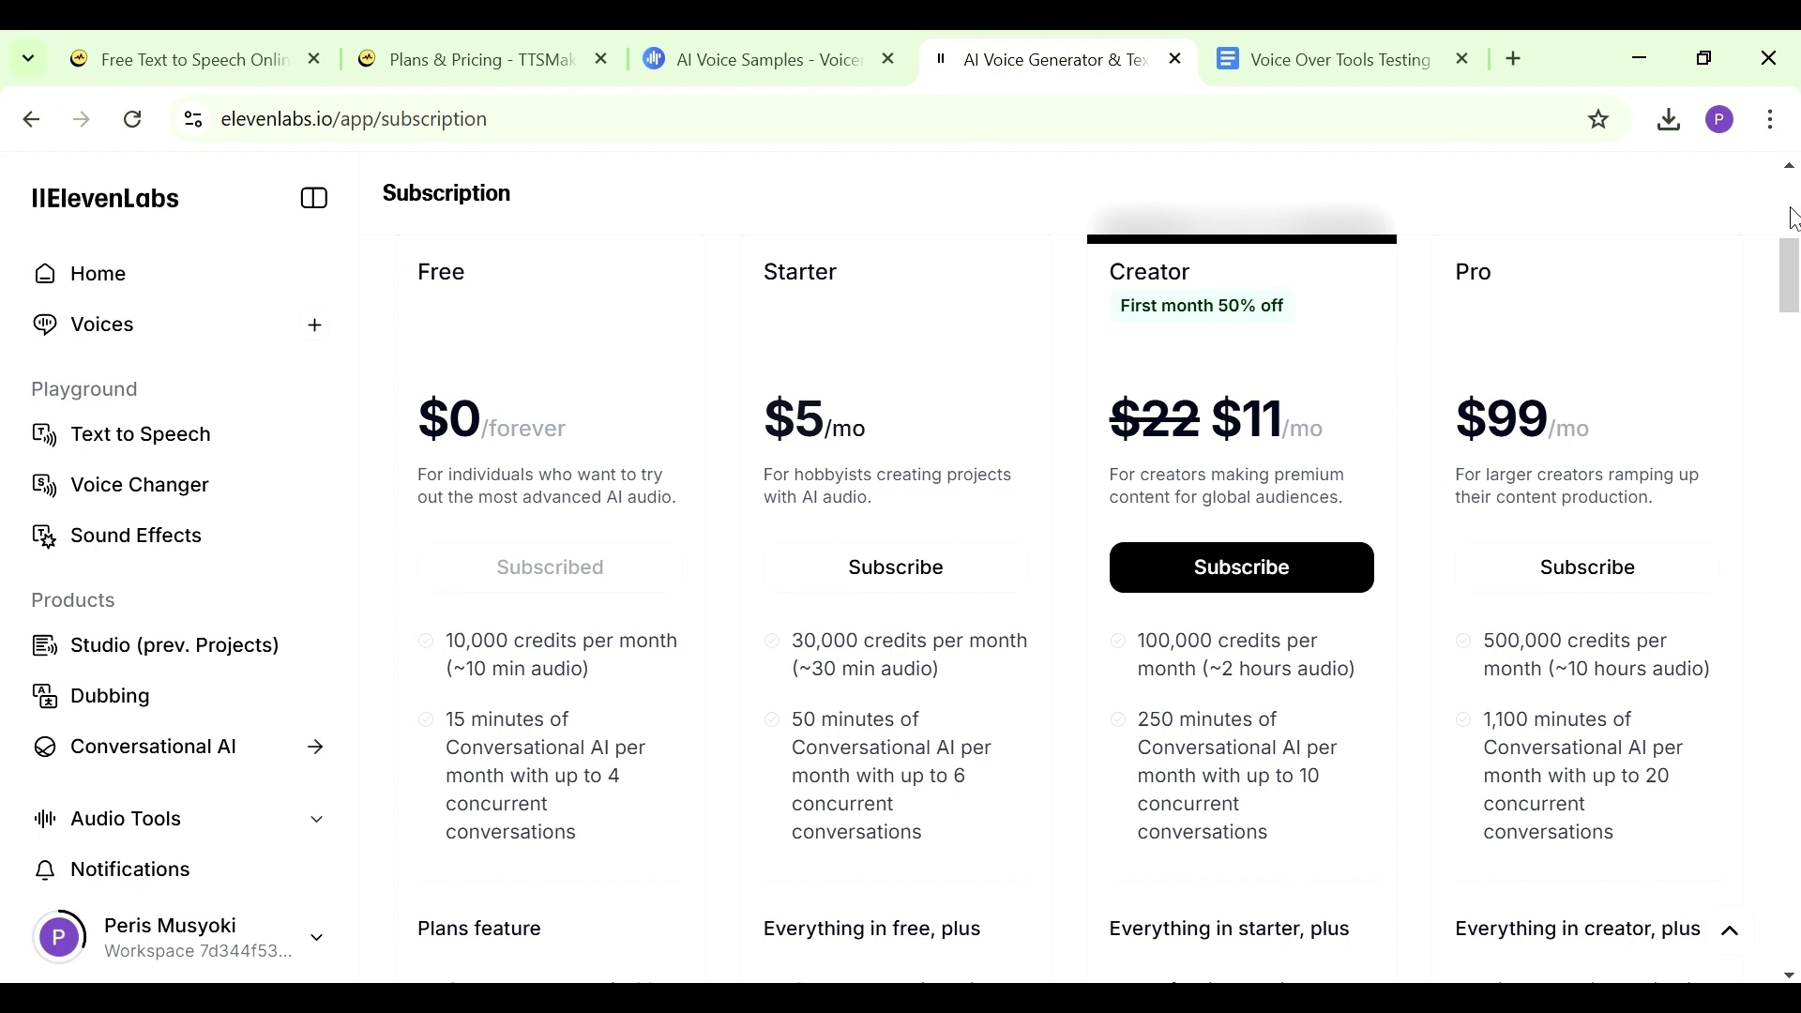
left_click_drag(1794, 274, 1793, 264)
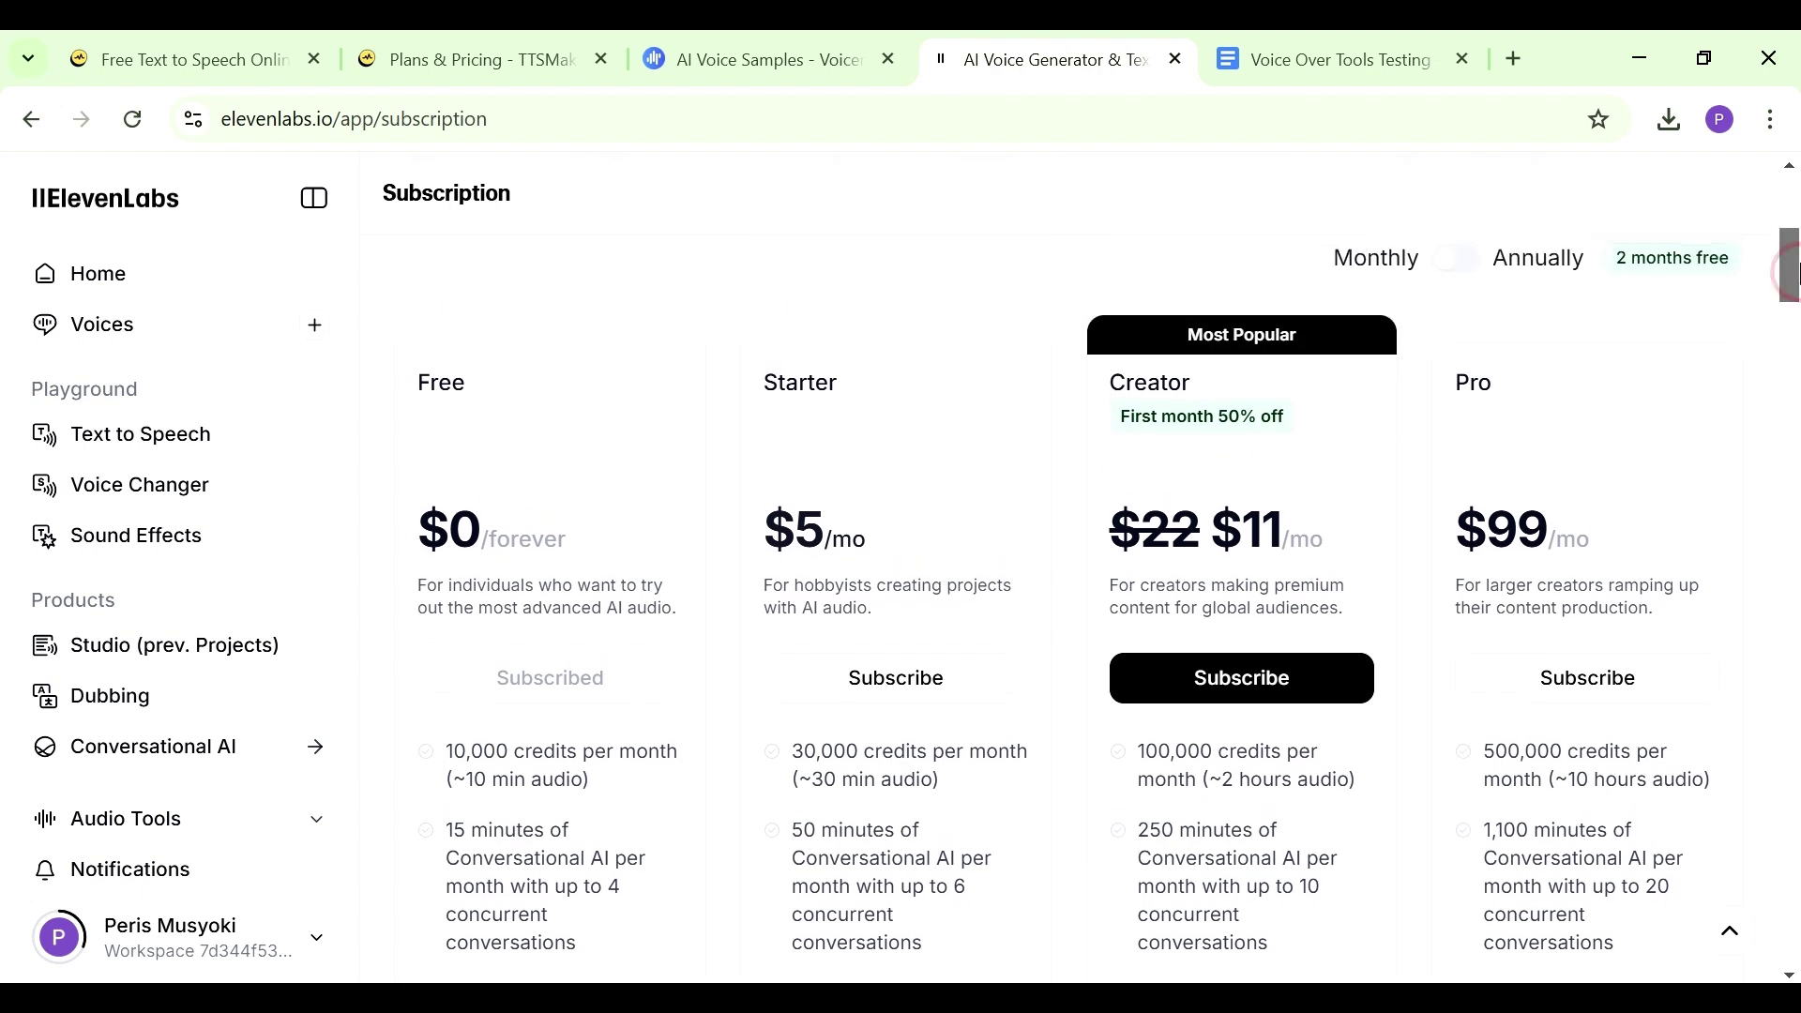